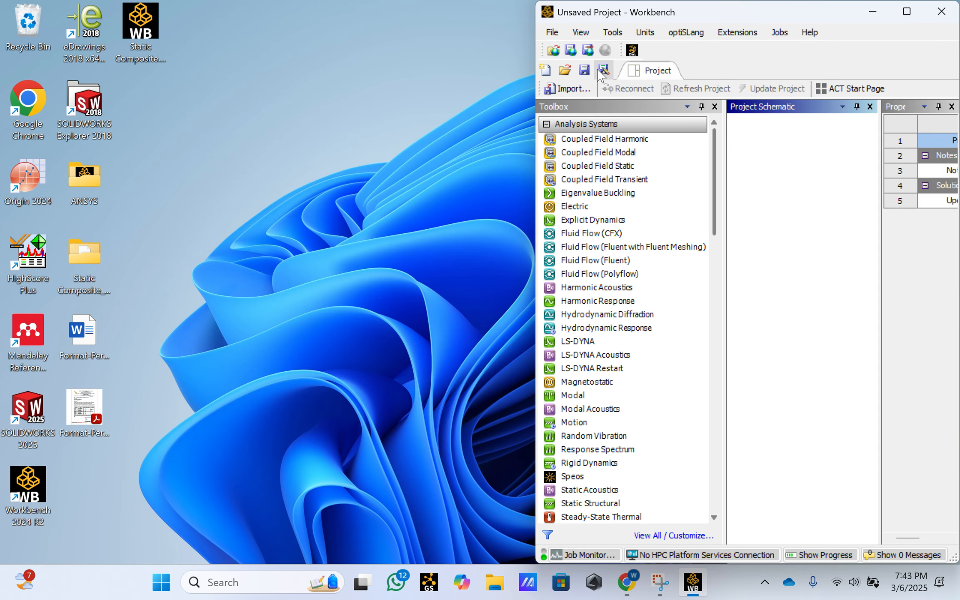
# - Maximize the project window and add a Static Structural analysis system to the project schematic
pyautogui.click(907, 12)
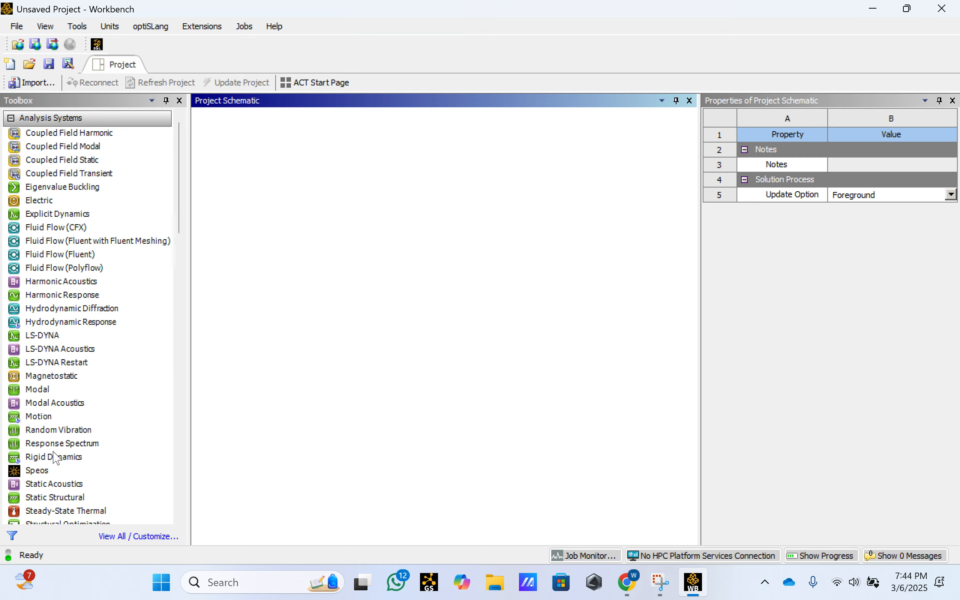
pyautogui.scroll(-2, 53, 456)
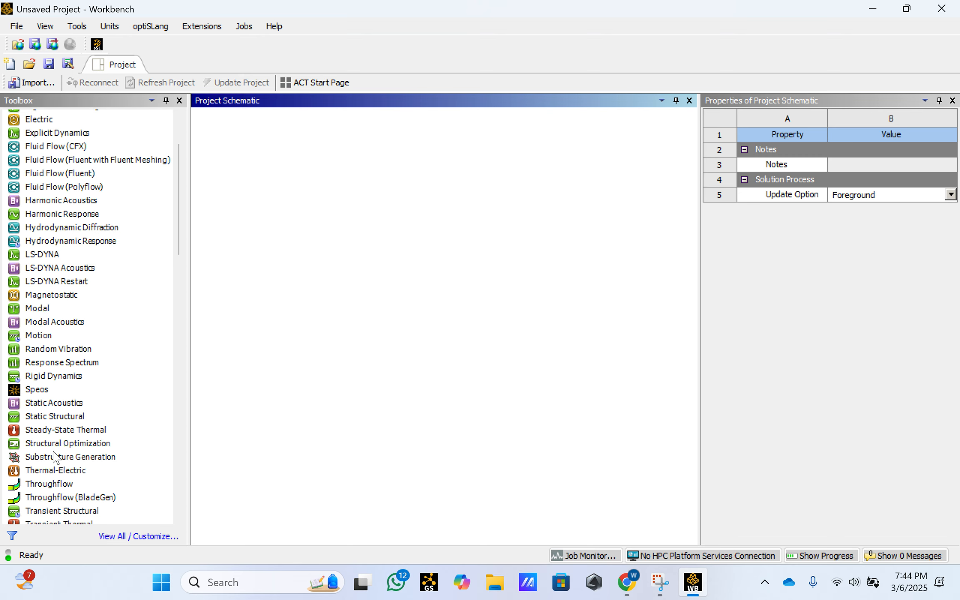
pyautogui.click(59, 420)
pyautogui.doubleClick(59, 416)
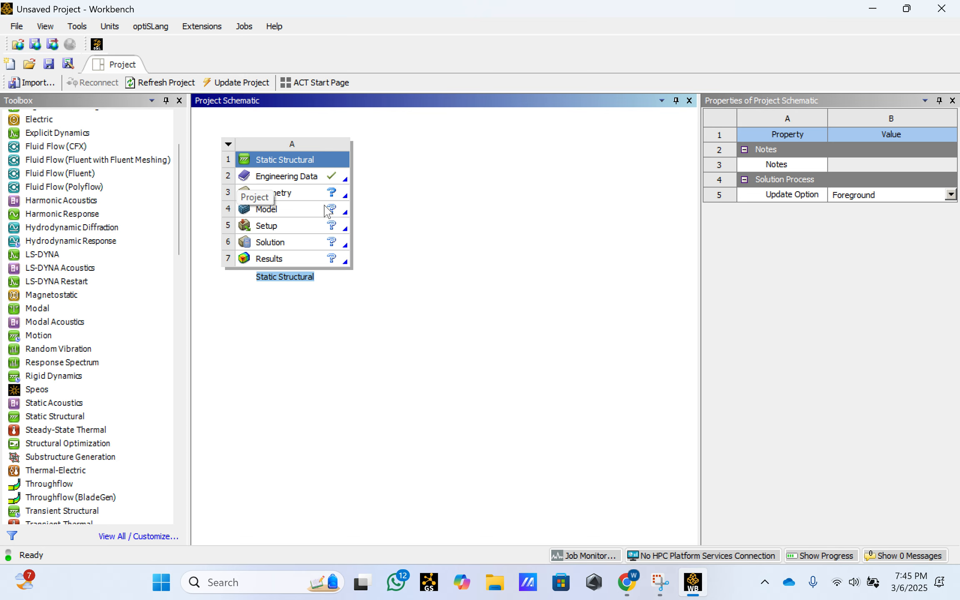
pyautogui.click(438, 221)
# - Open the Static Structural system's Engineering Data for editing and display the engineering data sources
pyautogui.click(276, 212)
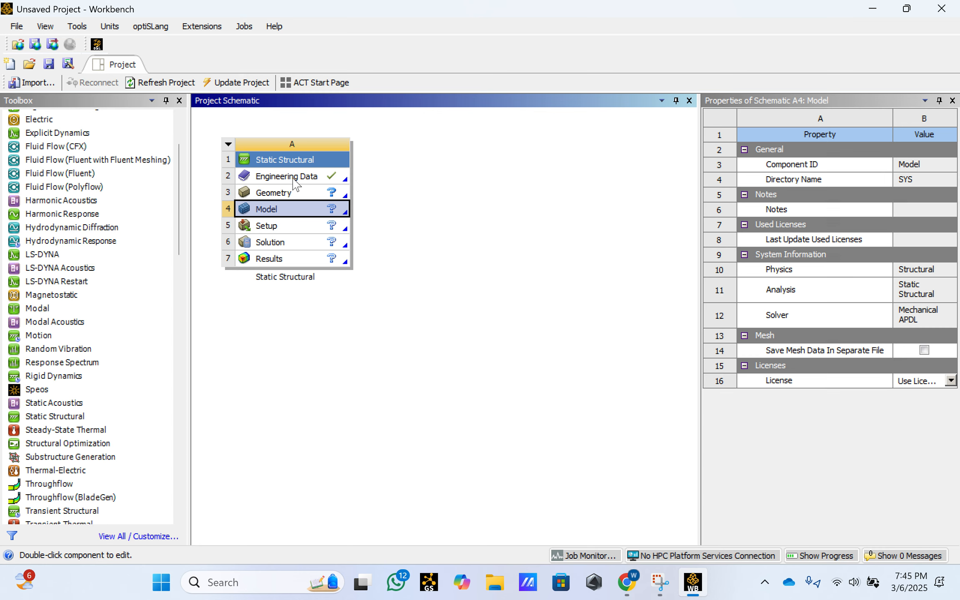
pyautogui.click(294, 182)
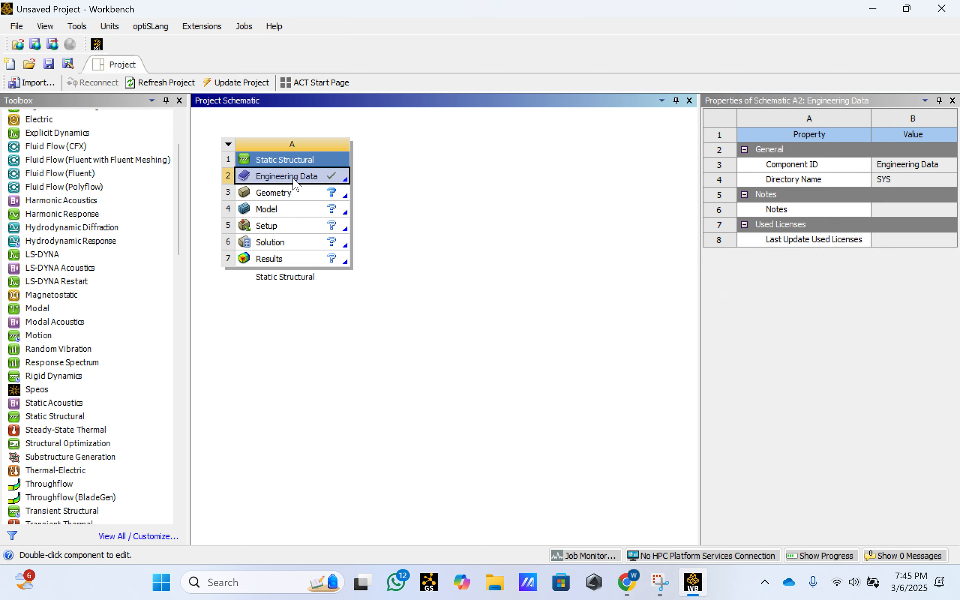
pyautogui.doubleClick(294, 180)
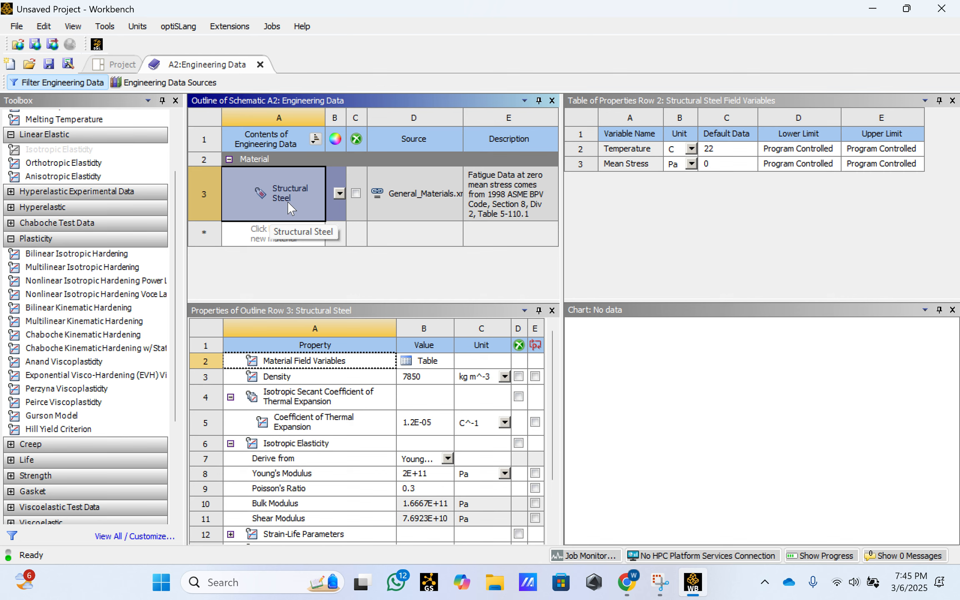
pyautogui.click(178, 84)
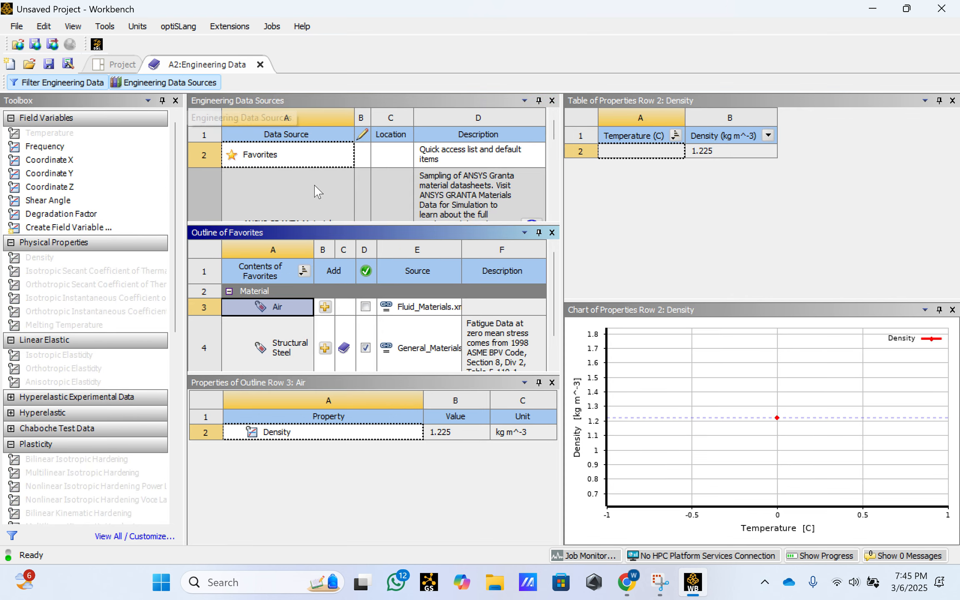
# - Select Composite Materials as the data source and enlarge the list of its contents
pyautogui.scroll(-6, 316, 217)
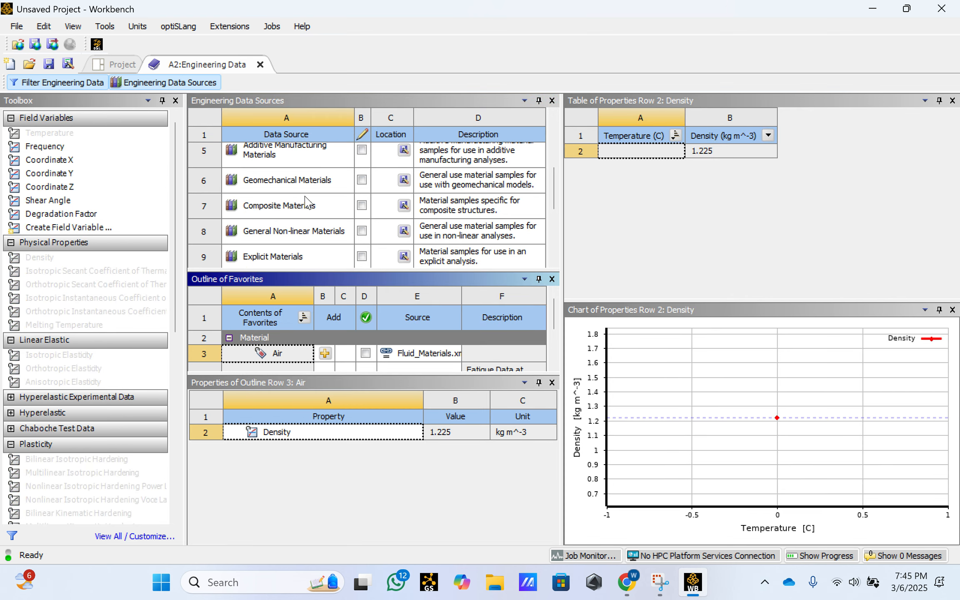
pyautogui.scroll(8, 291, 188)
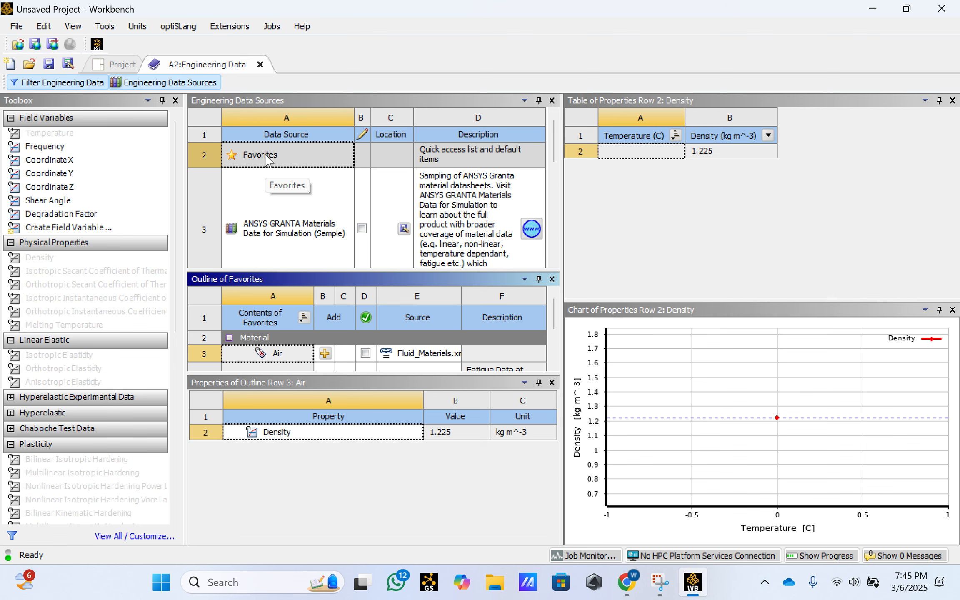
pyautogui.scroll(-3, 297, 213)
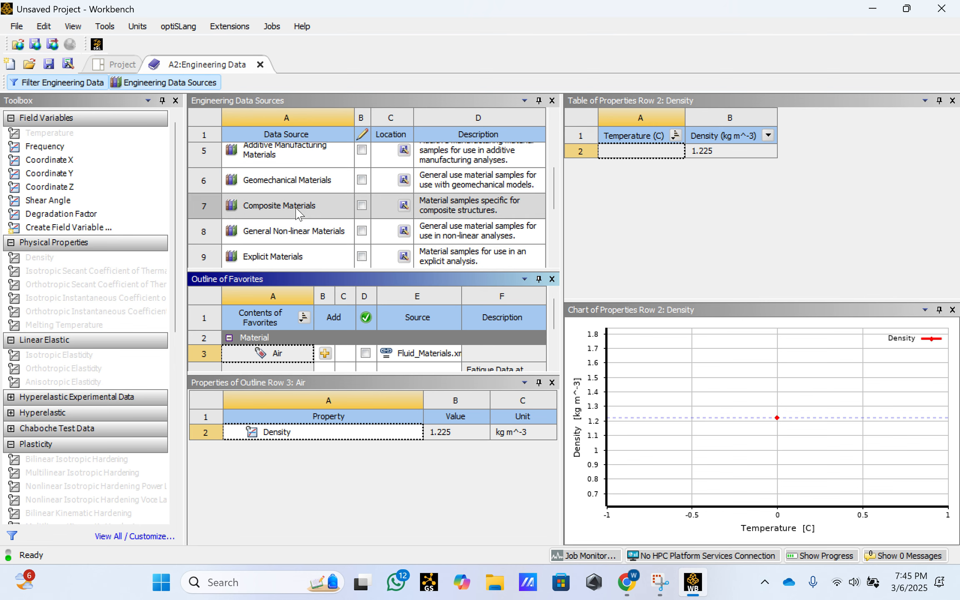
pyautogui.click(296, 212)
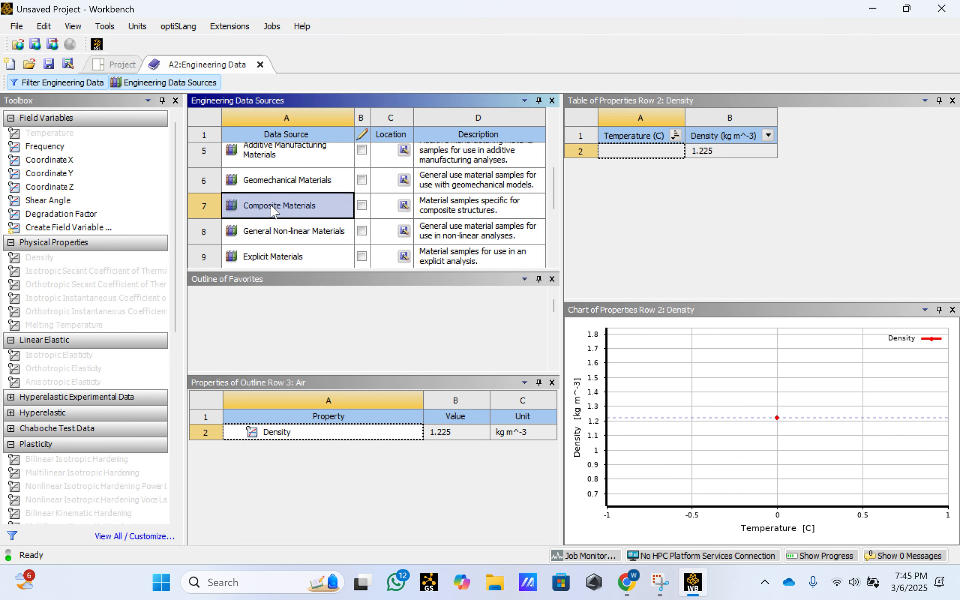
pyautogui.moveTo(323, 271); pyautogui.dragTo(322, 171)
# - Add Epoxy Carbon UD (230 GPa) Wet from the Composite Materials library to the engineering data
pyautogui.scroll(-5, 287, 312)
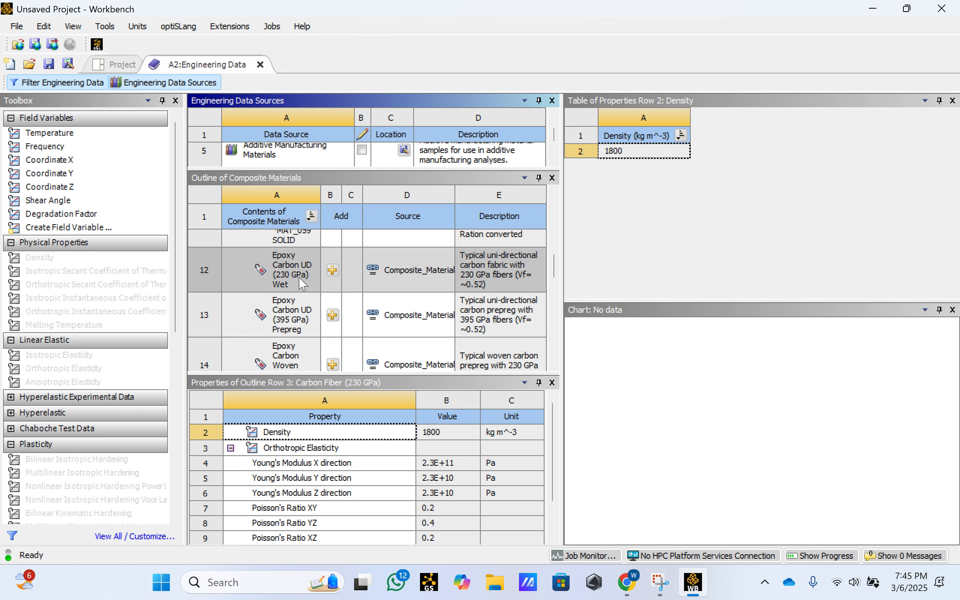
pyautogui.scroll(5, 335, 277)
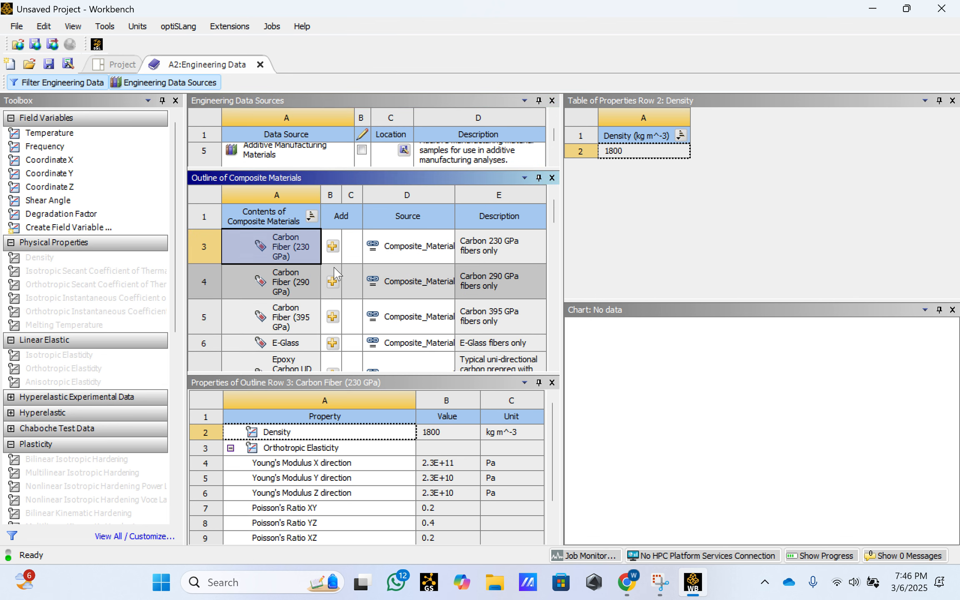
pyautogui.scroll(-10, 335, 275)
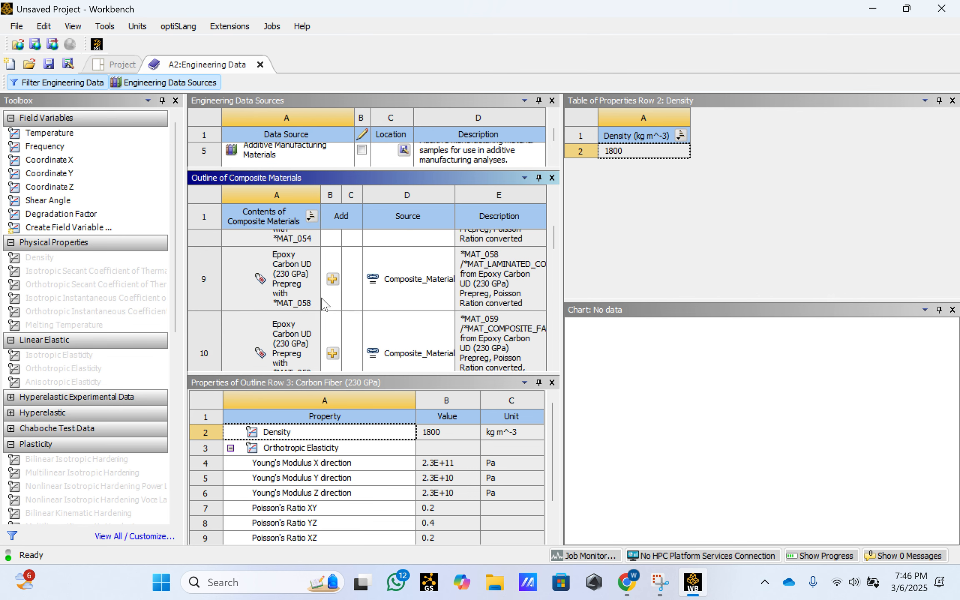
pyautogui.scroll(8, 323, 302)
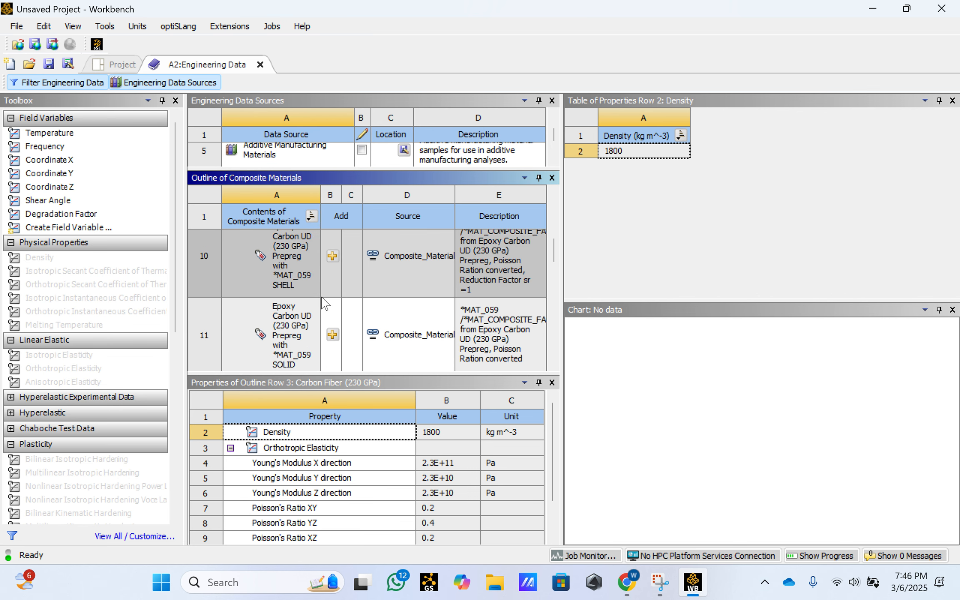
pyautogui.scroll(-2, 336, 292)
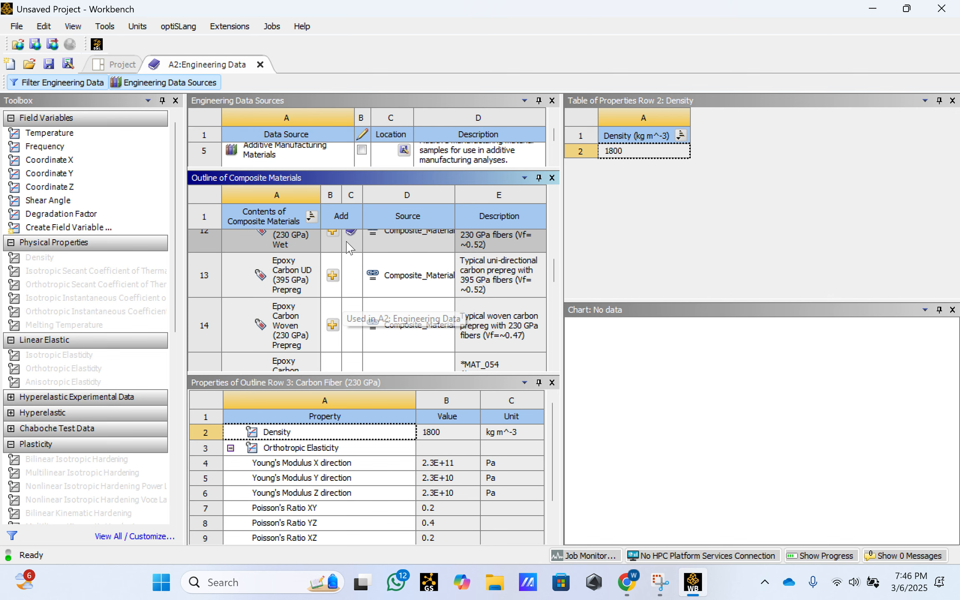
pyautogui.moveTo(555, 273); pyautogui.dragTo(554, 264)
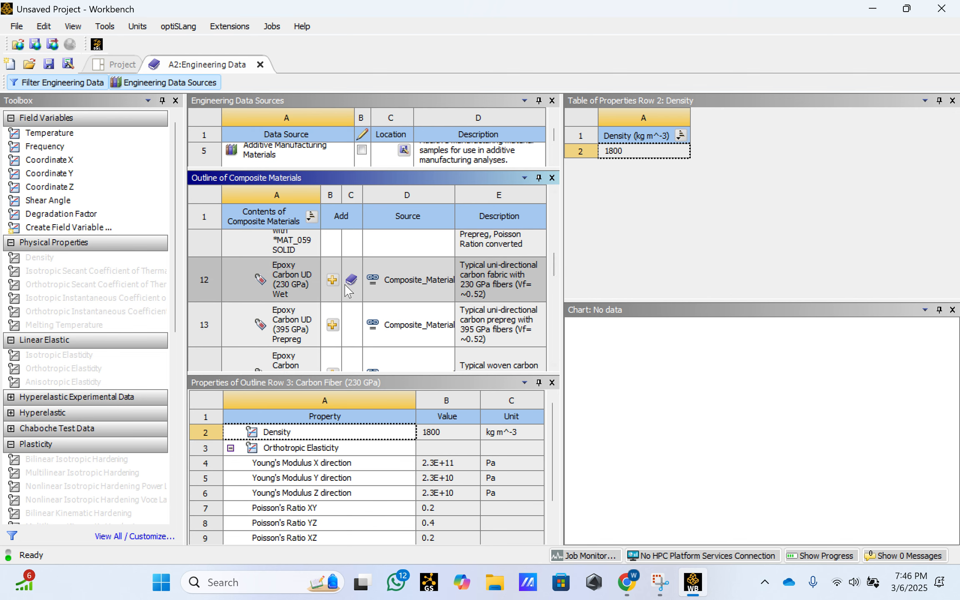
# - Add Resin Polyester from the Composite Materials library to the engineering data
pyautogui.scroll(-1, 347, 289)
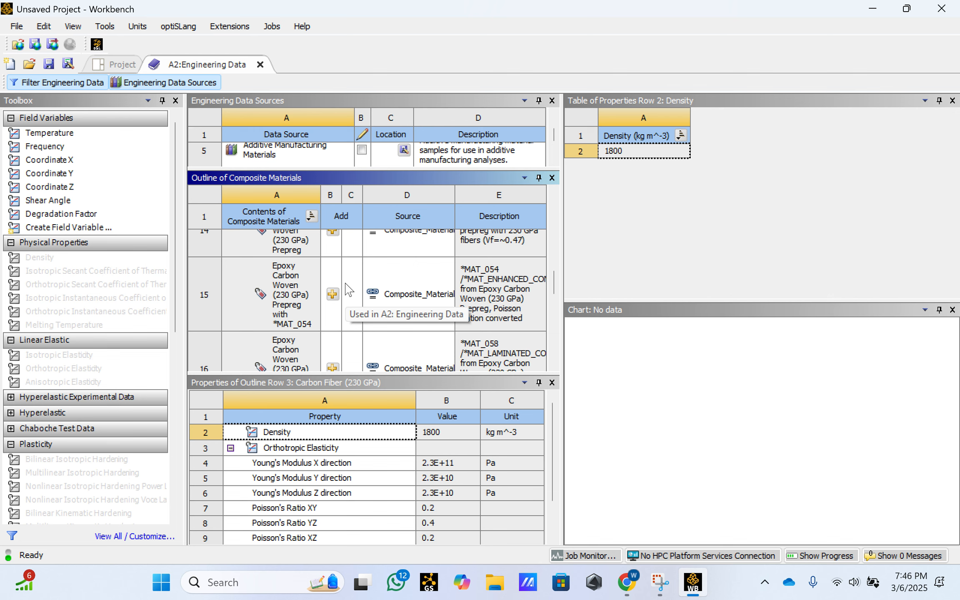
pyautogui.scroll(-4, 345, 284)
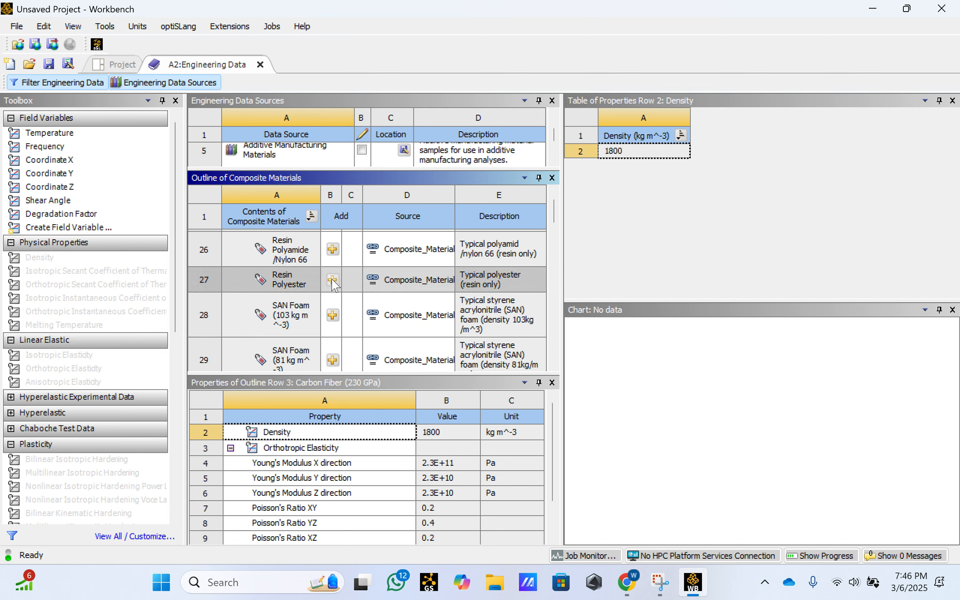
pyautogui.scroll(8, 332, 284)
pyautogui.scroll(-6, 325, 301)
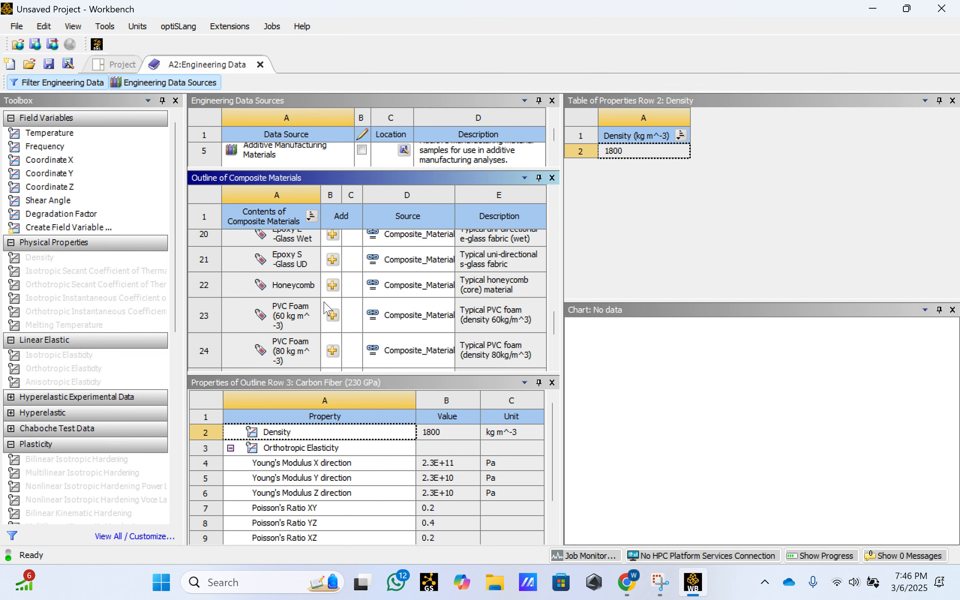
# - Add PVC Foam (60 kg m^-3) from the Composite Materials library to the engineering data
pyautogui.scroll(-2, 331, 321)
pyautogui.scroll(2, 339, 337)
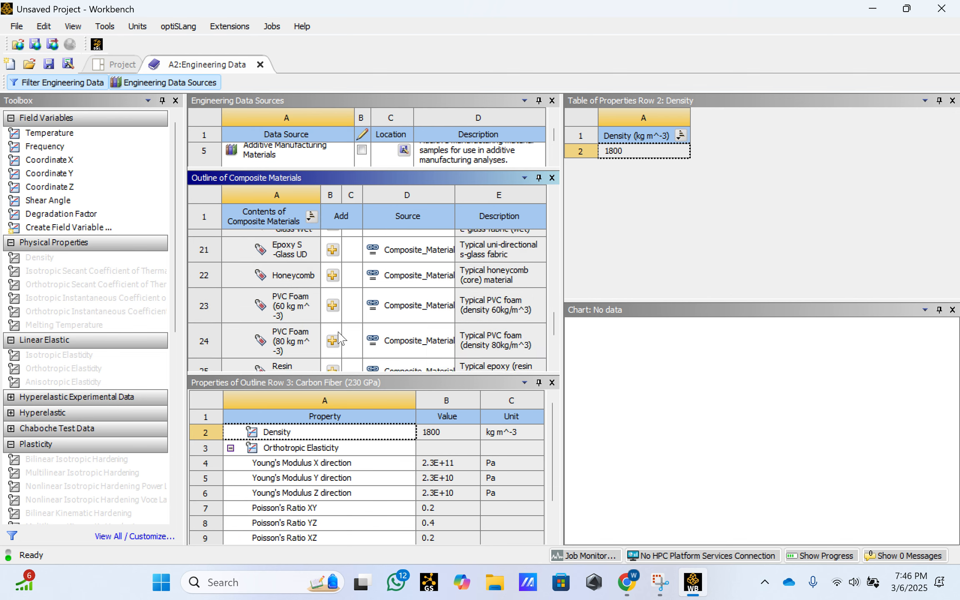
pyautogui.scroll(7, 333, 333)
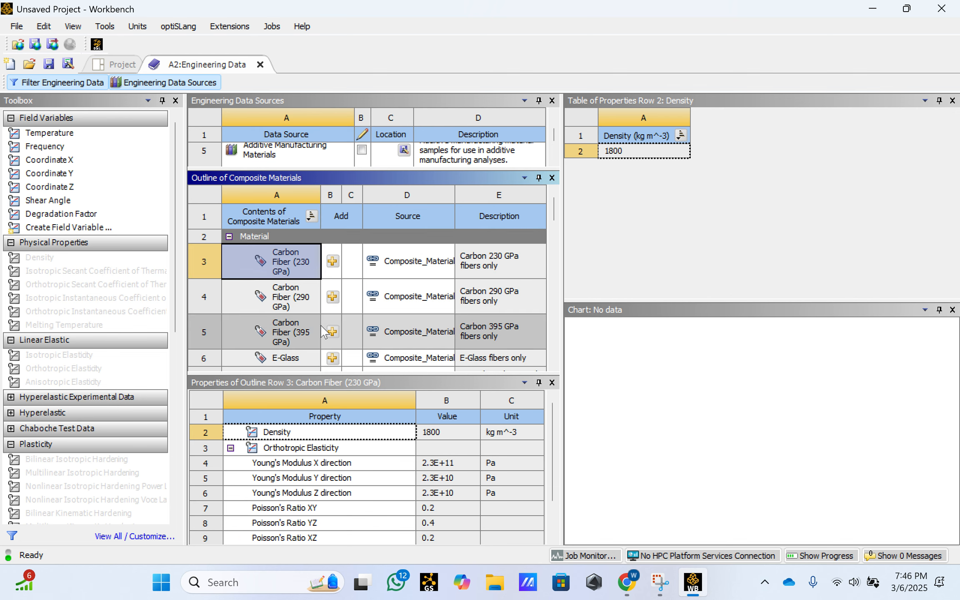
pyautogui.scroll(-8, 324, 331)
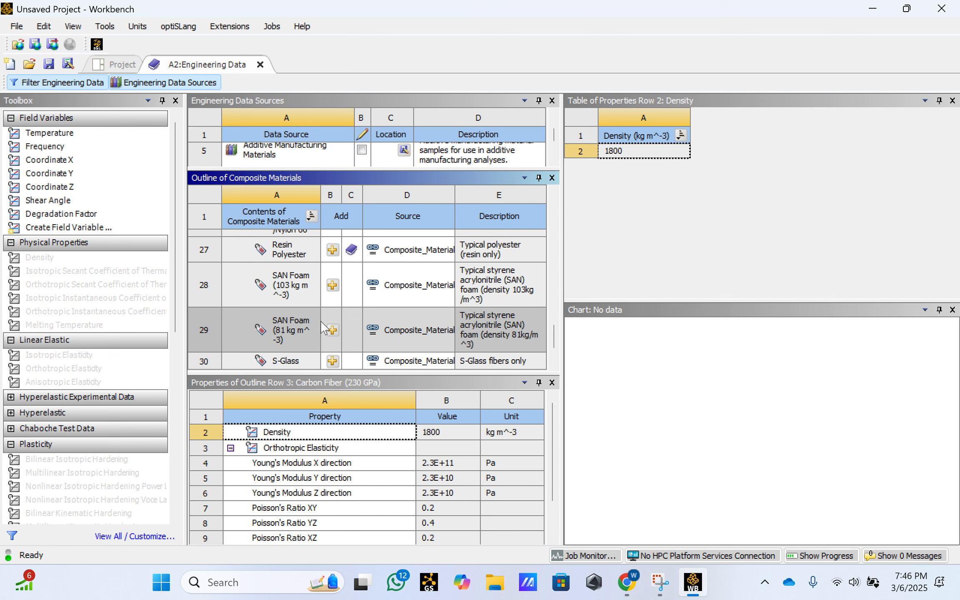
pyautogui.scroll(2, 322, 327)
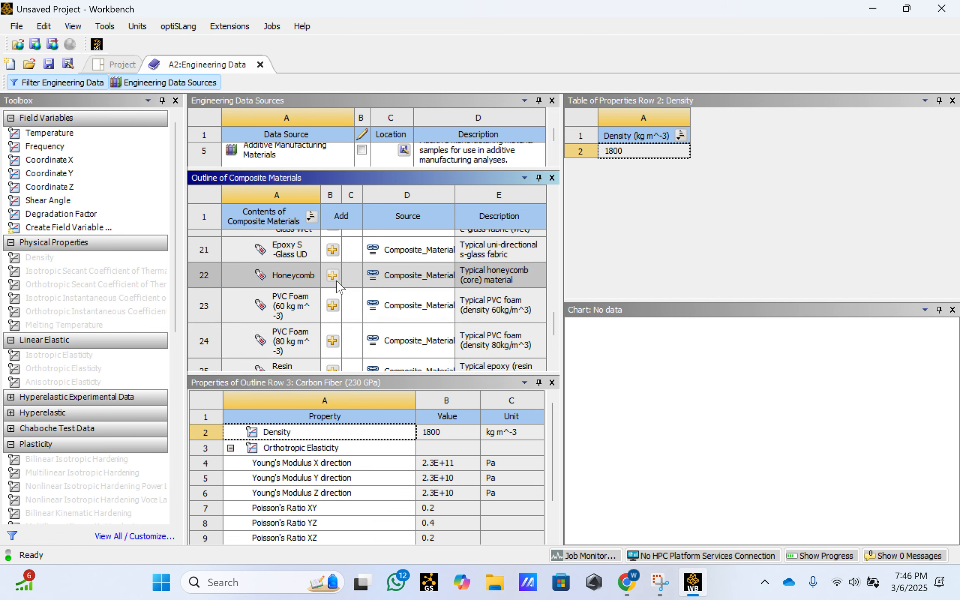
pyautogui.click(332, 308)
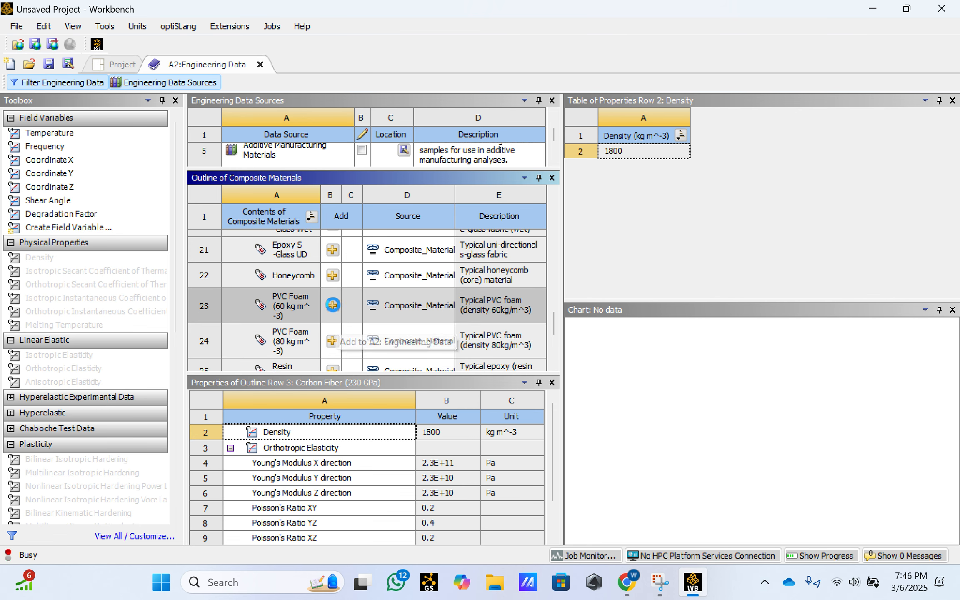
# - Add the Honeycomb core material from the Composite Materials library to the engineering data
pyautogui.scroll(-4, 330, 296)
pyautogui.scroll(-3, 332, 300)
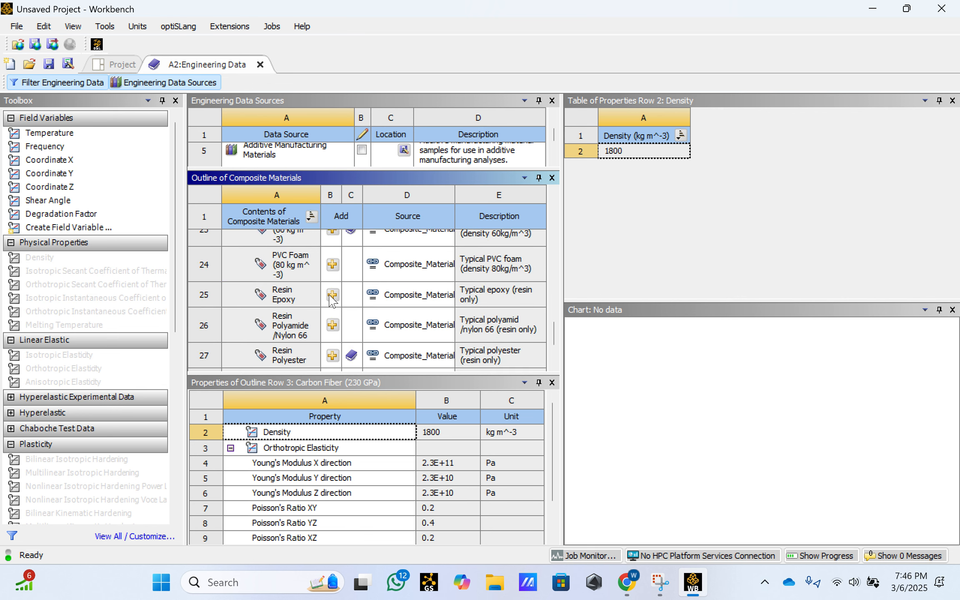
pyautogui.scroll(1, 322, 278)
pyautogui.click(333, 293)
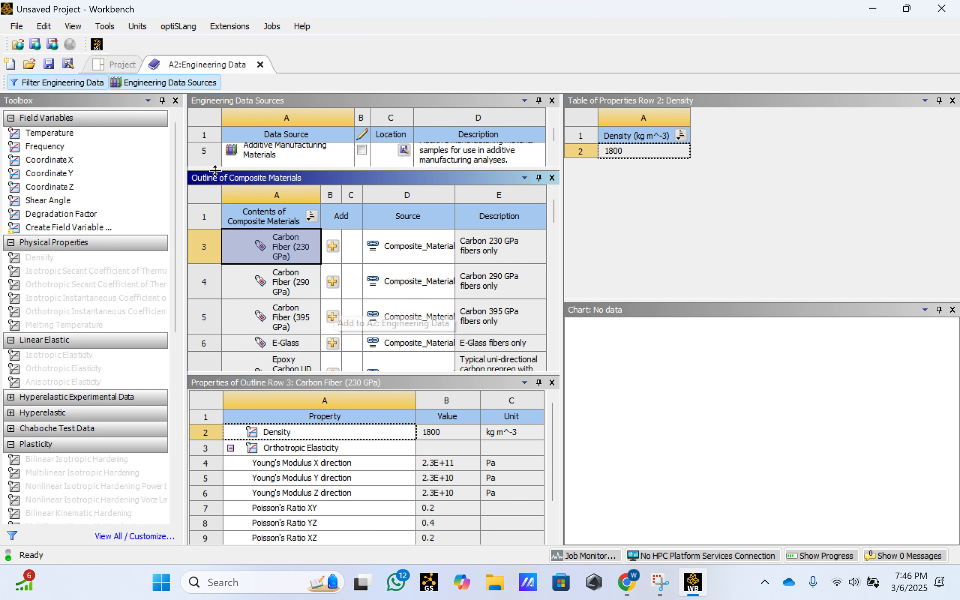
# - Hide the engineering data sources, review the analysis system's material list, and close Engineering Data
pyautogui.moveTo(326, 170); pyautogui.dragTo(322, 206)
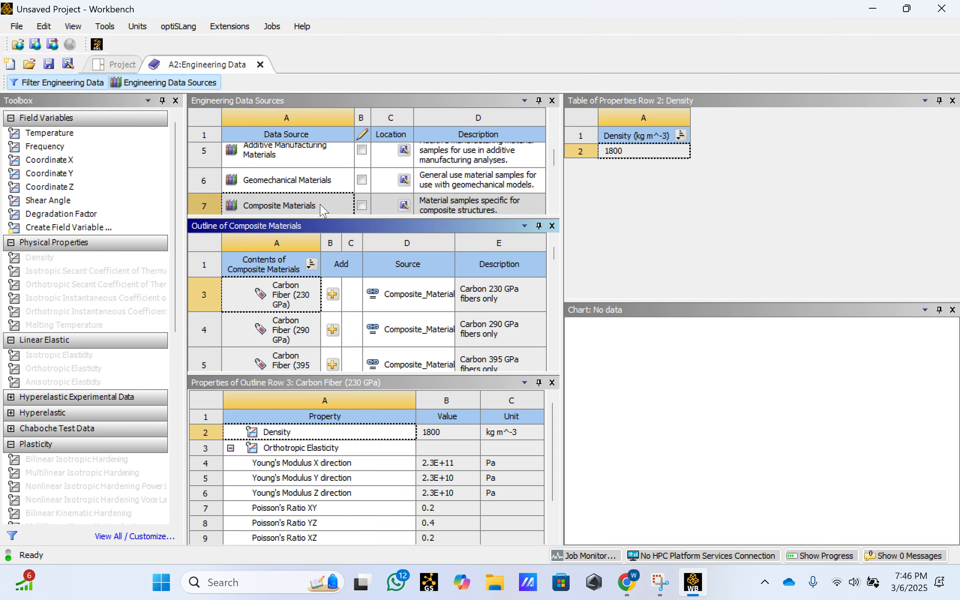
pyautogui.click(173, 84)
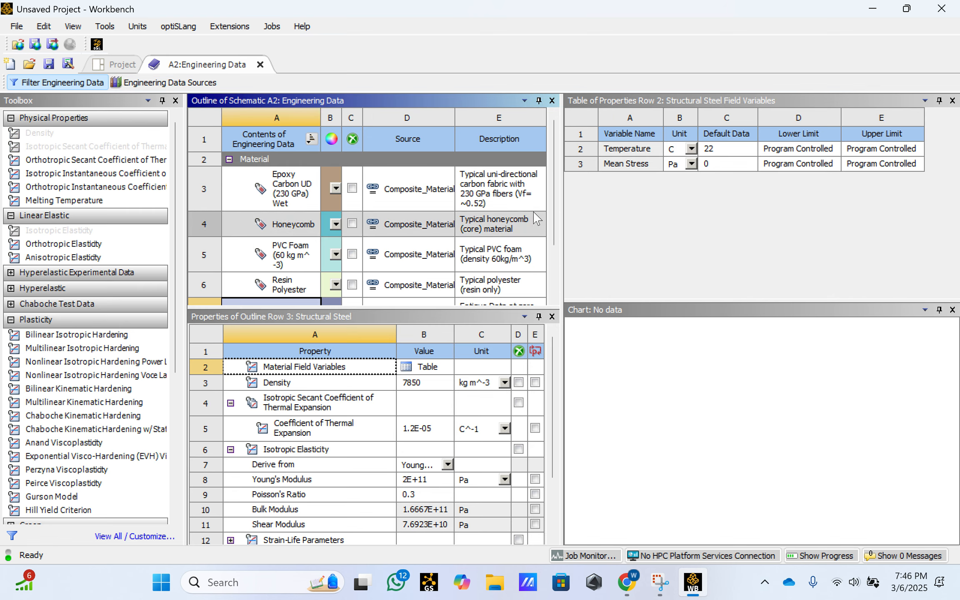
pyautogui.scroll(-2, 556, 174)
pyautogui.scroll(3, 558, 183)
pyautogui.scroll(-2, 290, 269)
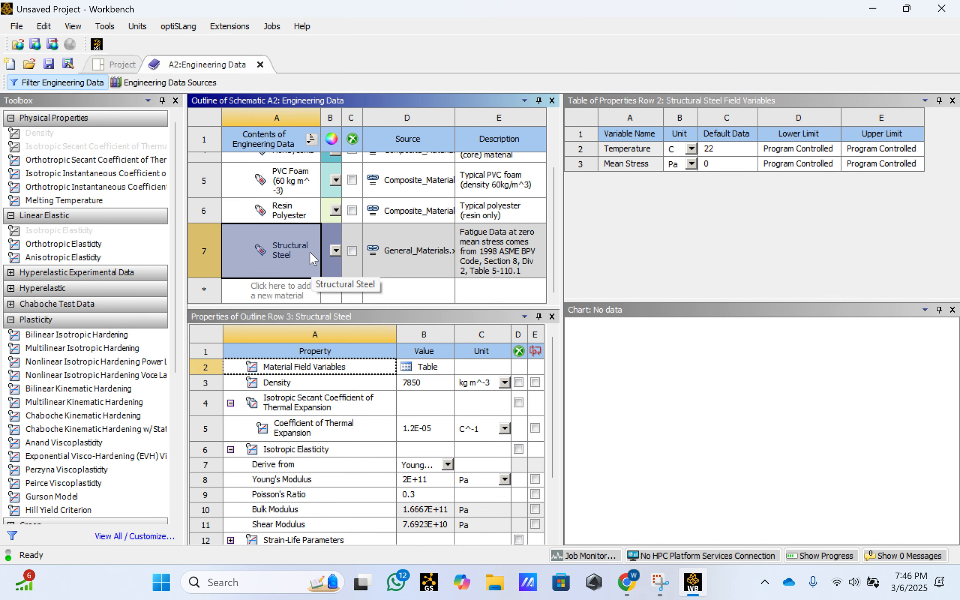
pyautogui.click(260, 65)
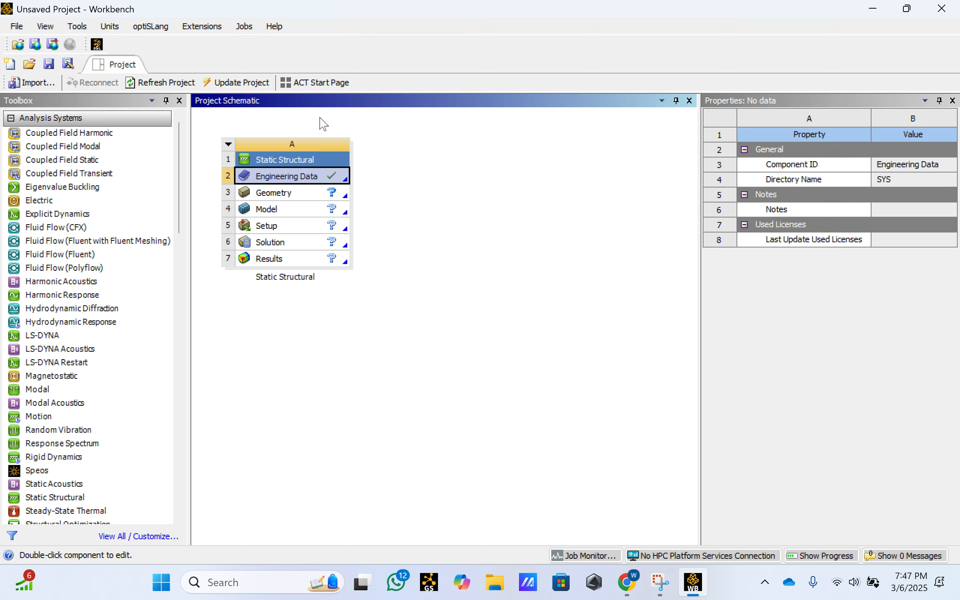
# - Update the project and start a new DesignModeler geometry for the Static Structural system
pyautogui.click(241, 84)
pyautogui.click(294, 199)
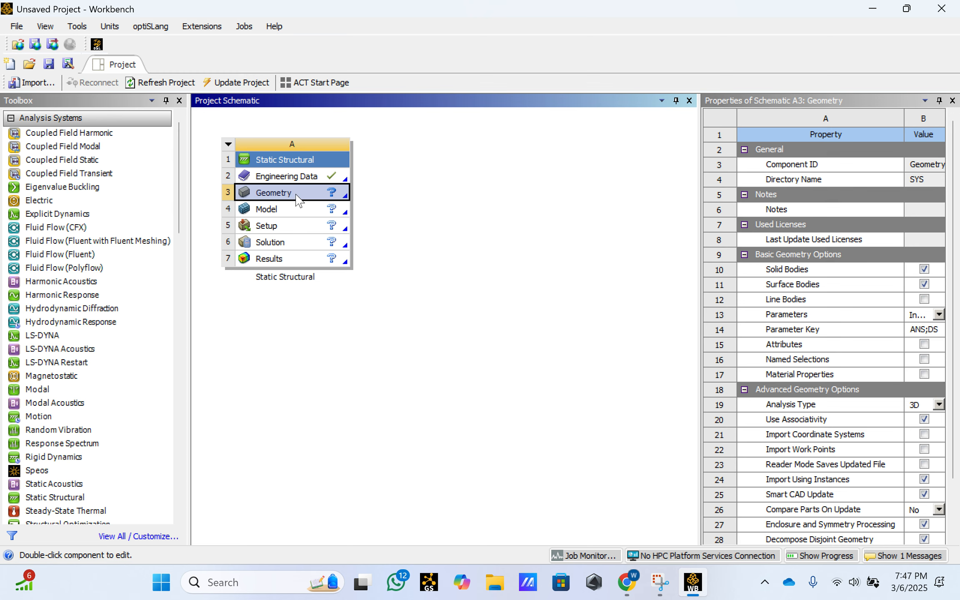
pyautogui.rightClick(297, 200)
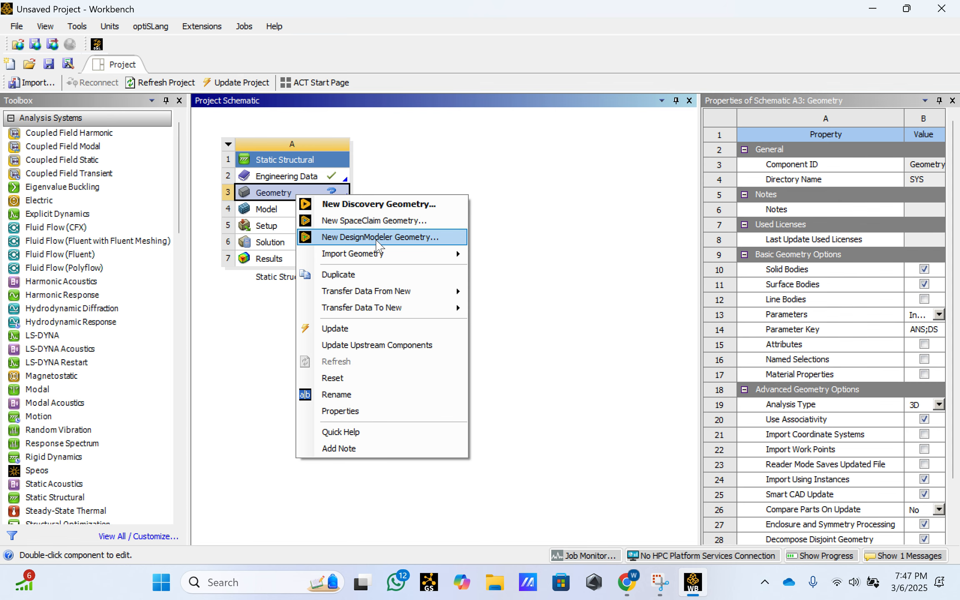
pyautogui.click(378, 244)
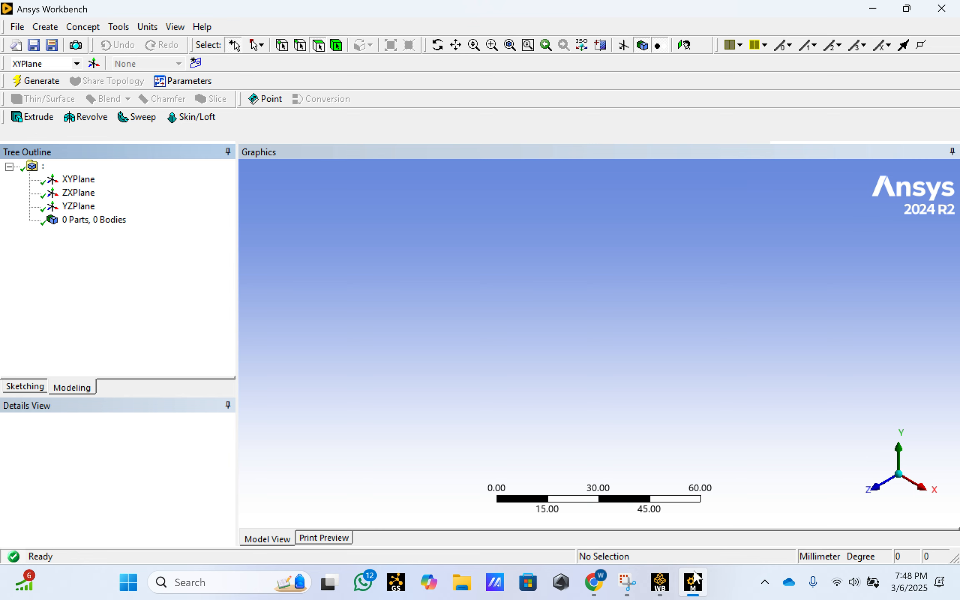
pyautogui.click(659, 582)
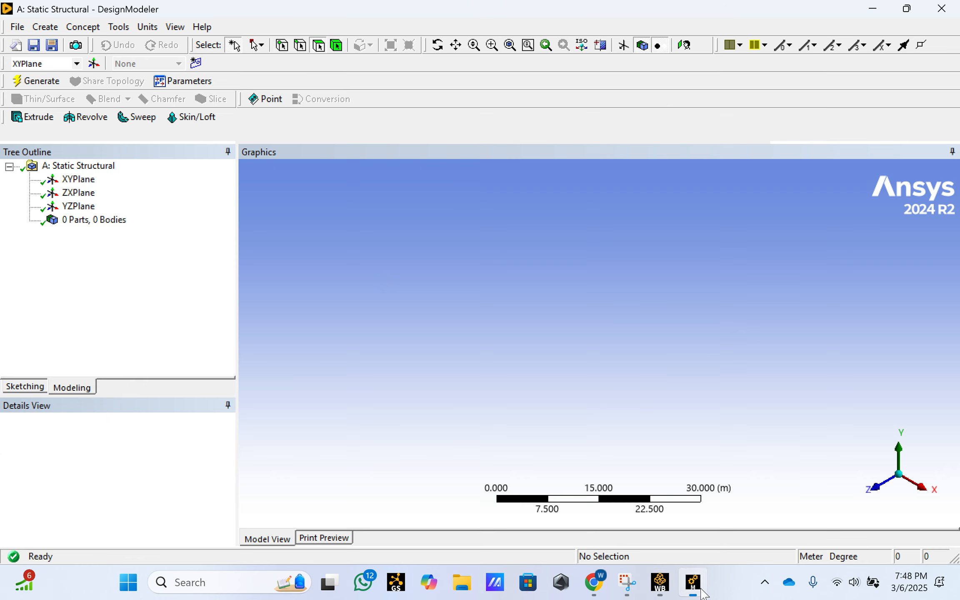
pyautogui.click(692, 582)
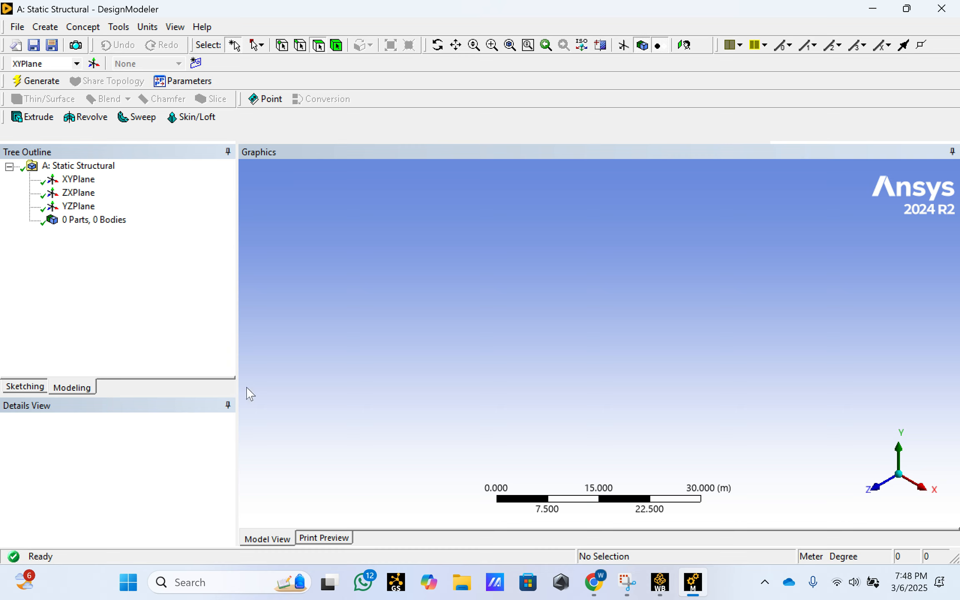
# - Display the plane axes in the graphics area and orient the view normal to the XY plane
pyautogui.press('super+shift+s')
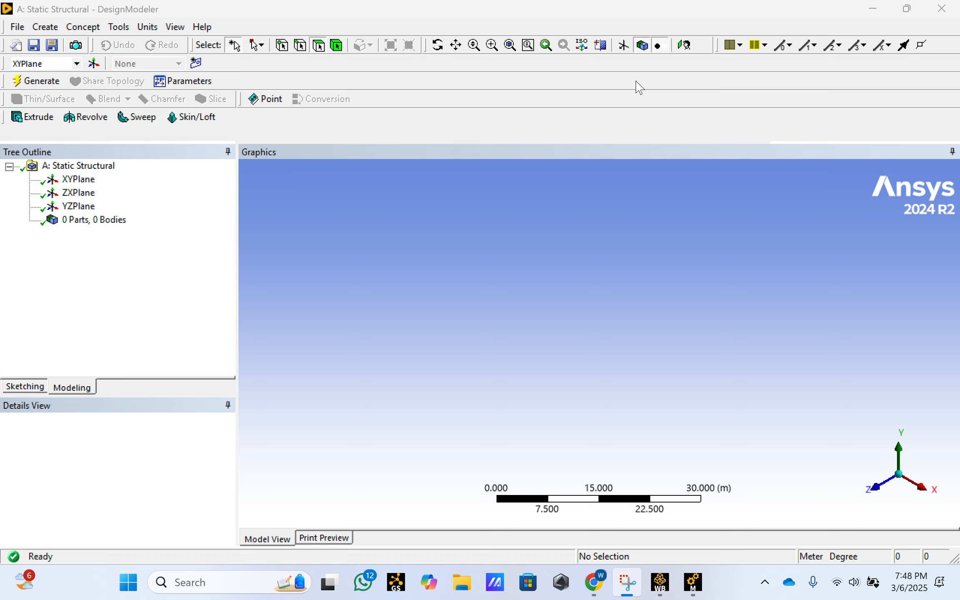
pyautogui.click(625, 46)
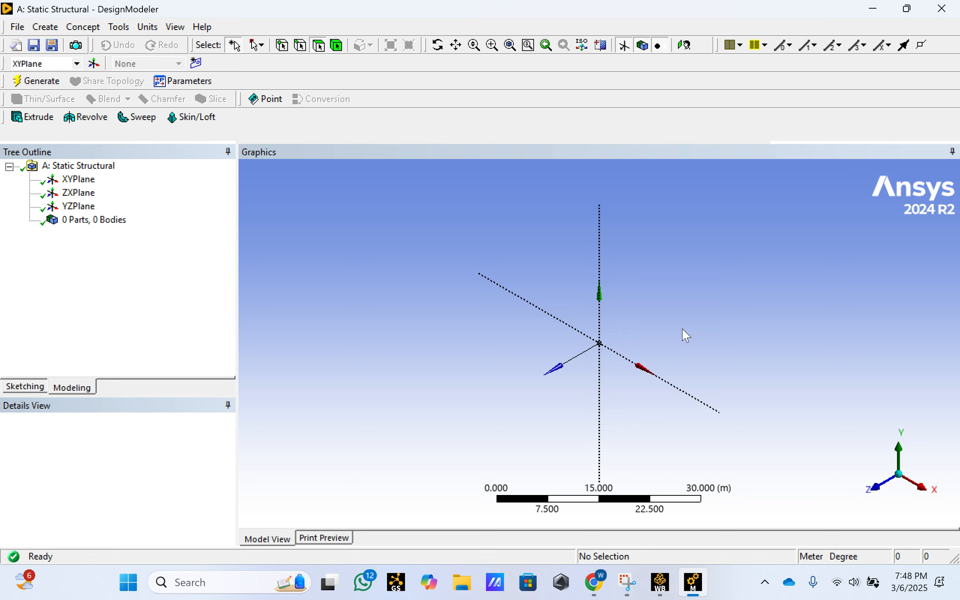
pyautogui.click(684, 45)
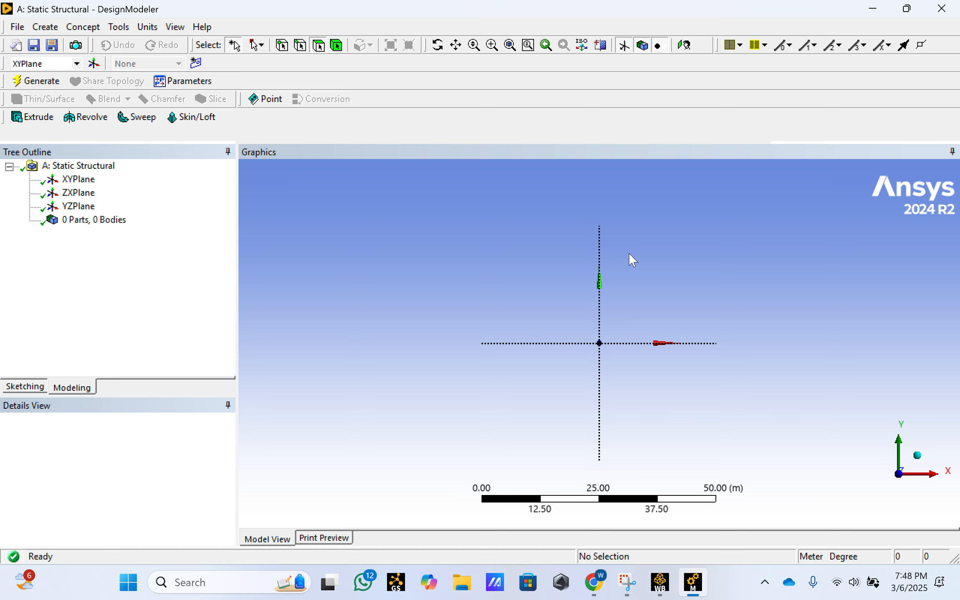
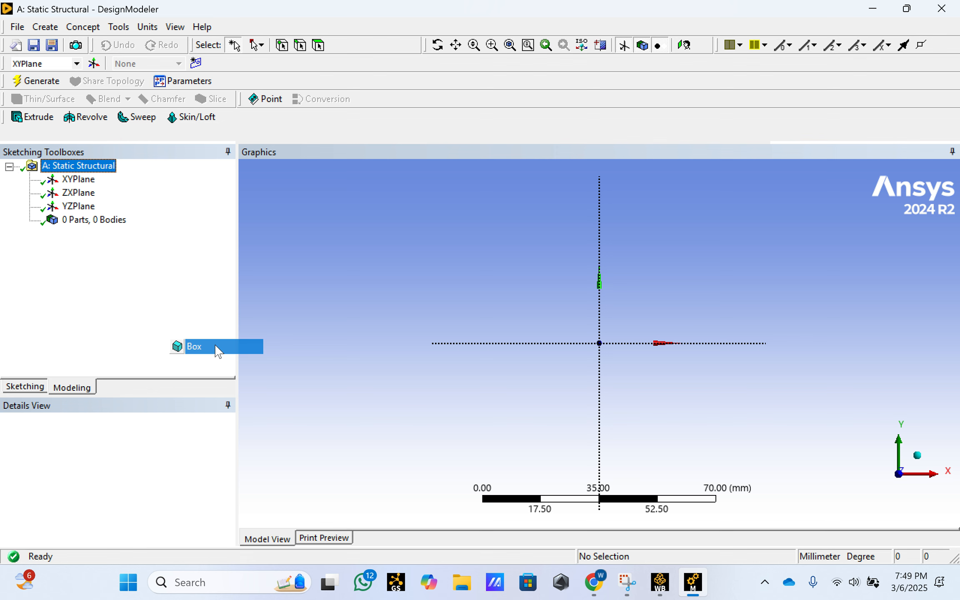
# - Add a box primitive on the XY plane and set its diagonal Z component to 5 mm
pyautogui.click(217, 350)
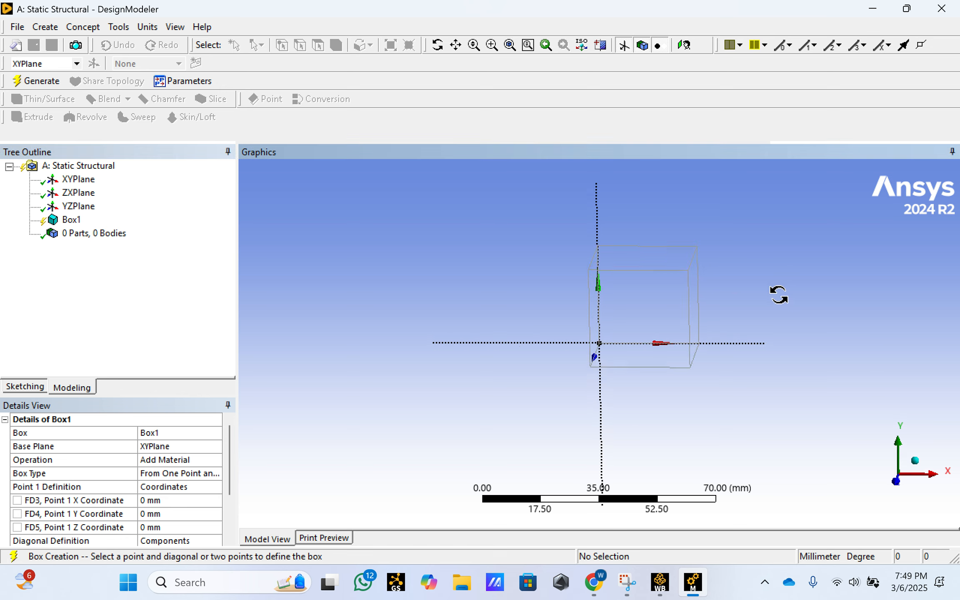
pyautogui.moveTo(777, 294); pyautogui.dragTo(661, 309, button='middle')
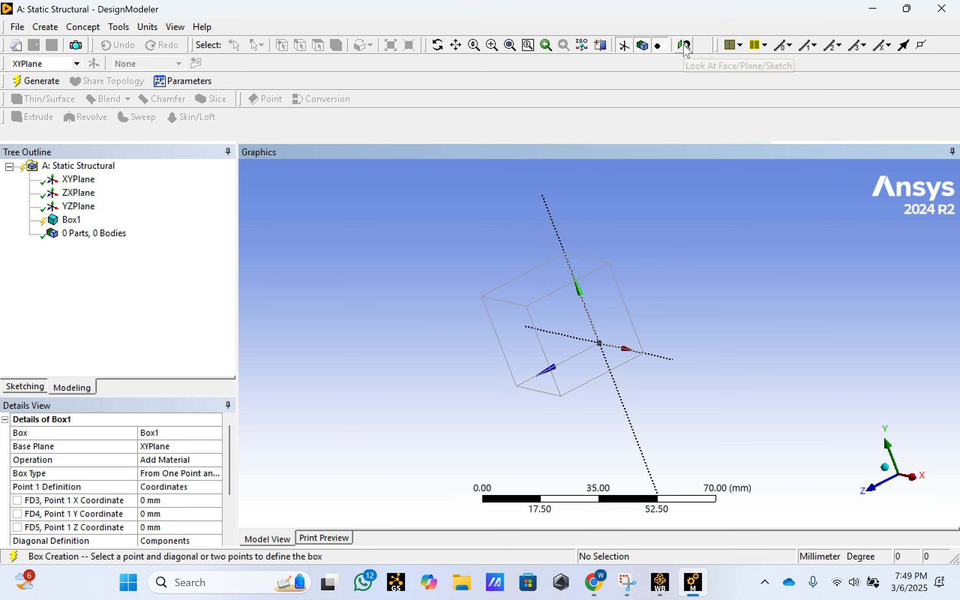
pyautogui.click(684, 45)
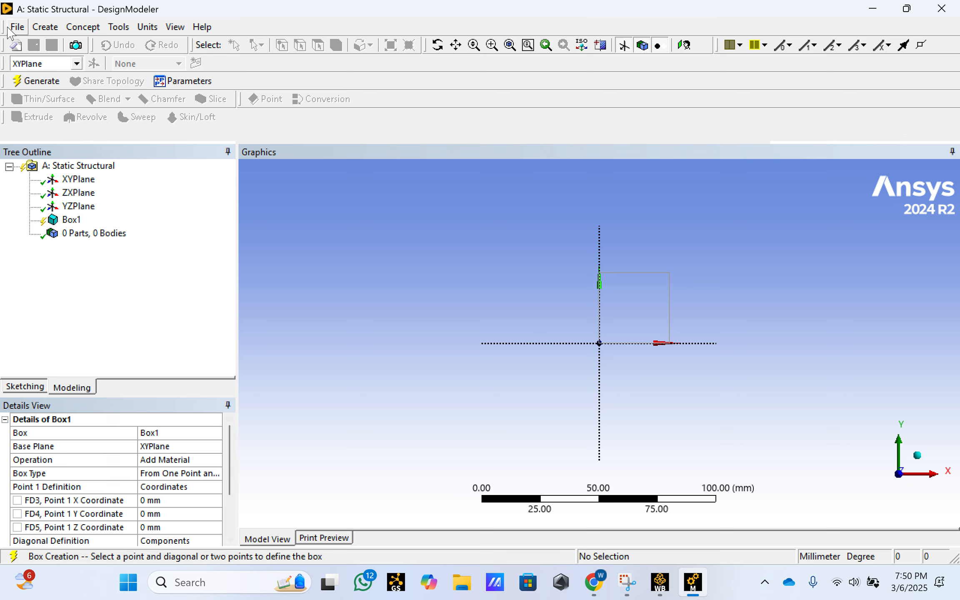
pyautogui.click(44, 28)
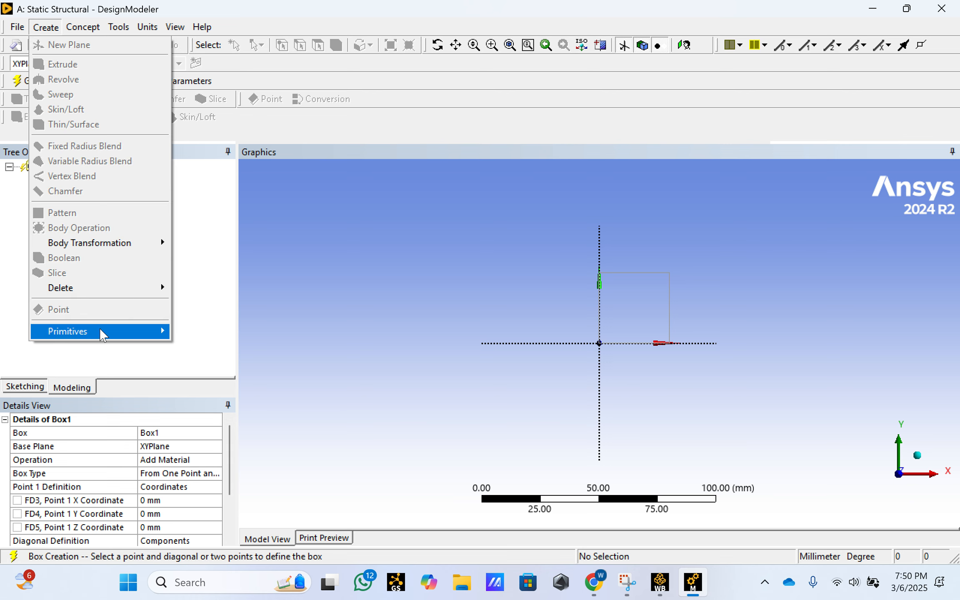
pyautogui.click(380, 319)
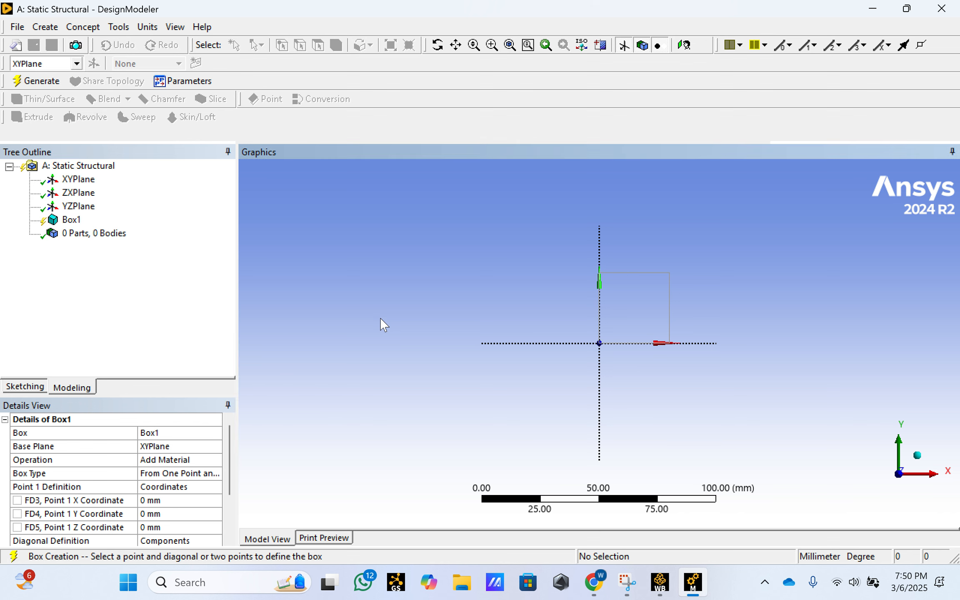
pyautogui.moveTo(231, 436); pyautogui.dragTo(229, 497)
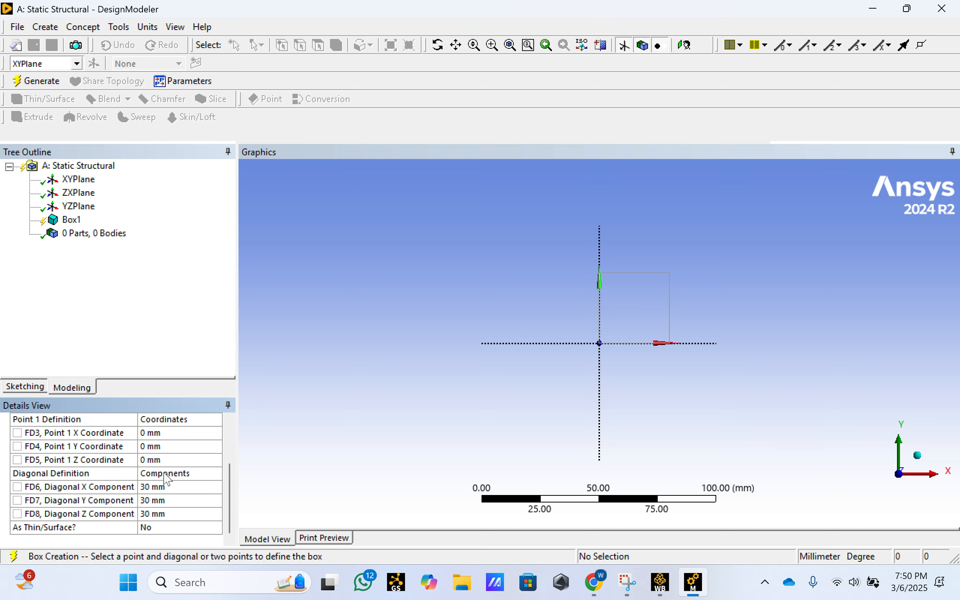
pyautogui.click(156, 514)
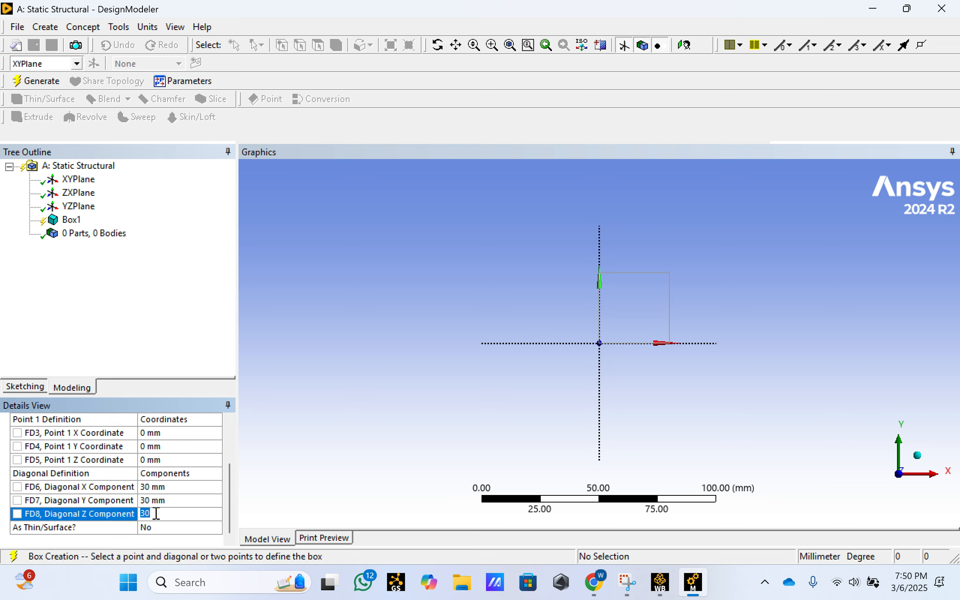
pyautogui.write('5')
pyautogui.press('Return')
# - Set the first box's operation to Add Frozen and generate the body
pyautogui.scroll(2, 231, 500)
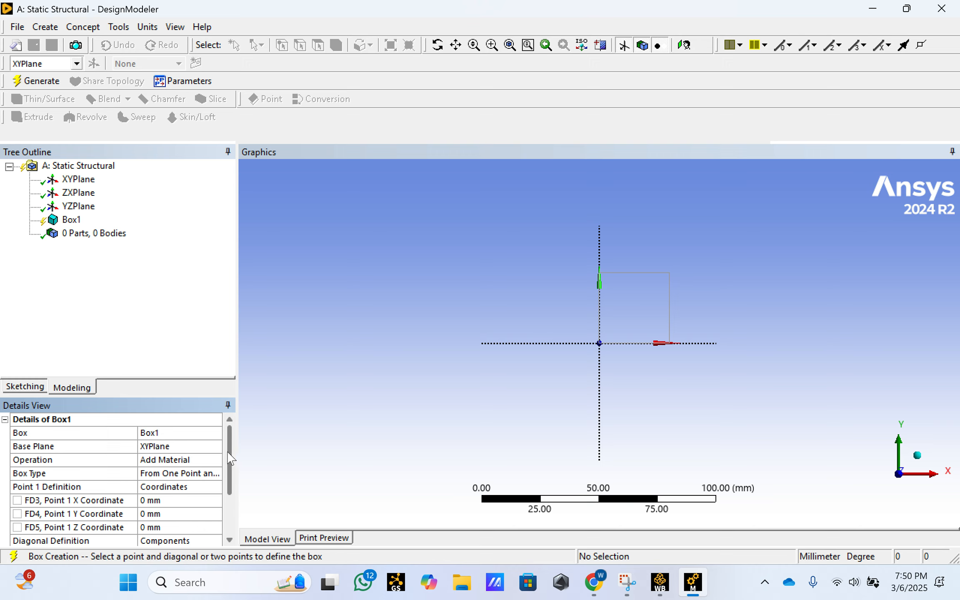
pyautogui.click(194, 464)
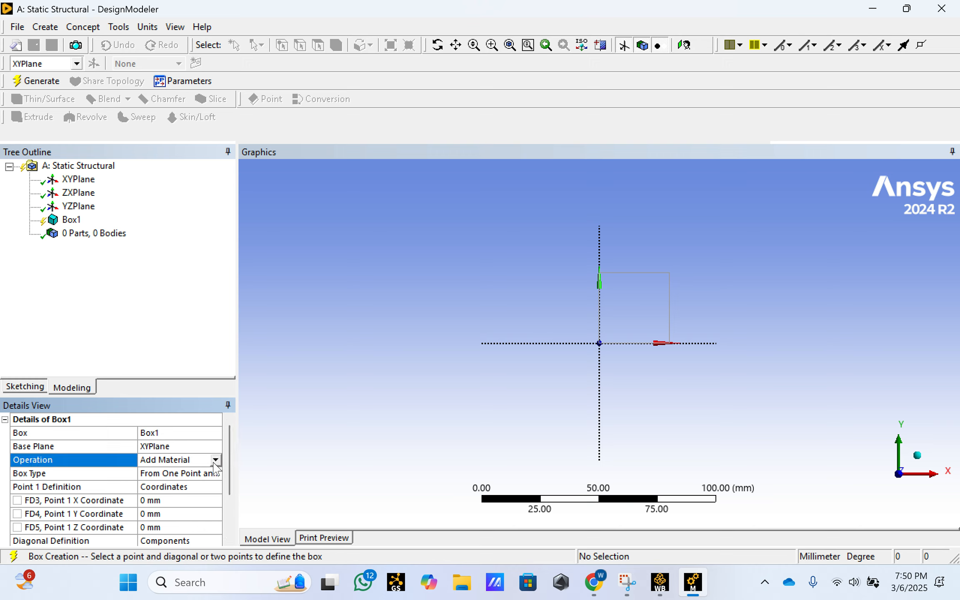
pyautogui.click(215, 460)
pyautogui.click(210, 469)
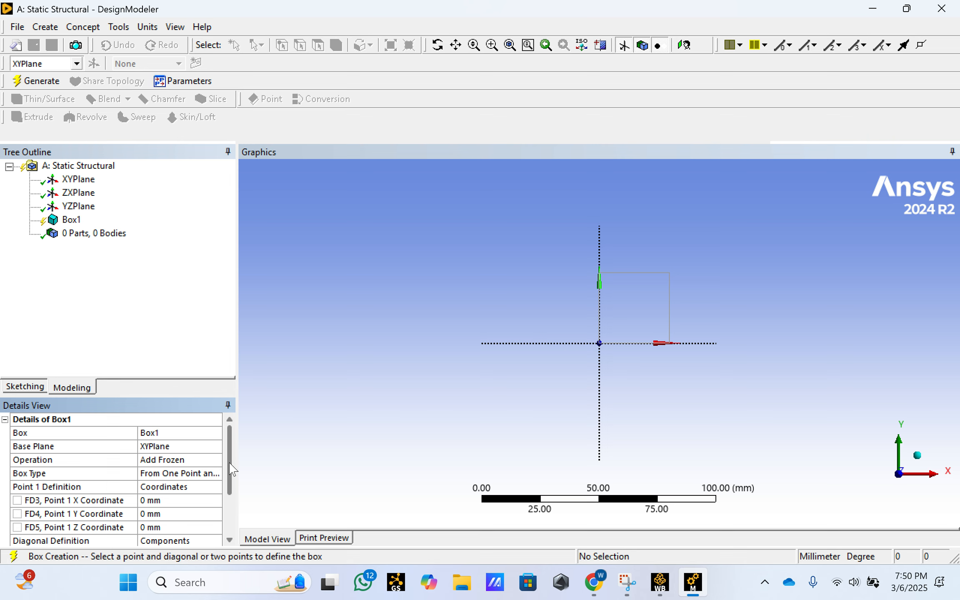
pyautogui.click(42, 87)
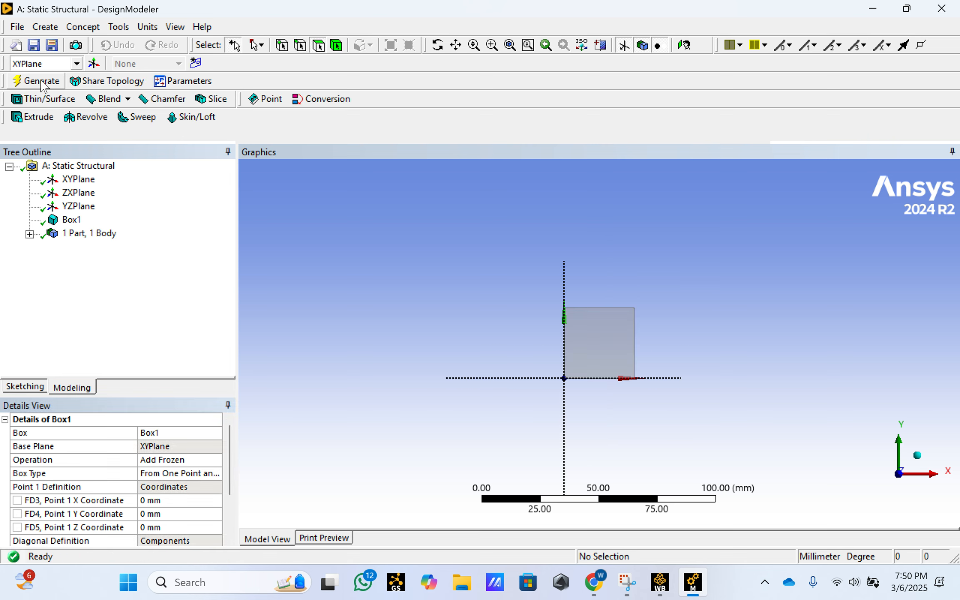
pyautogui.moveTo(805, 349); pyautogui.dragTo(823, 268, button='middle')
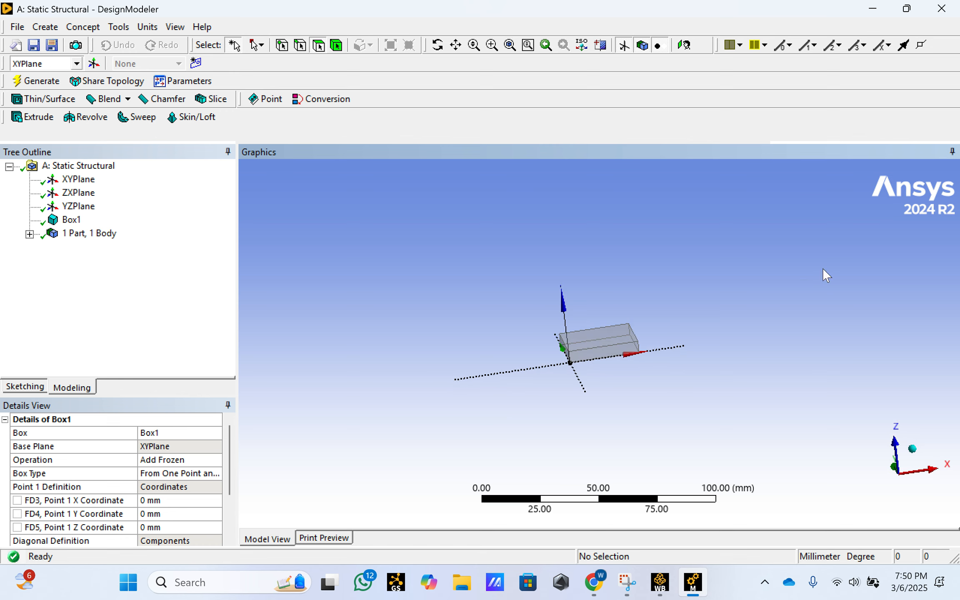
pyautogui.click(685, 46)
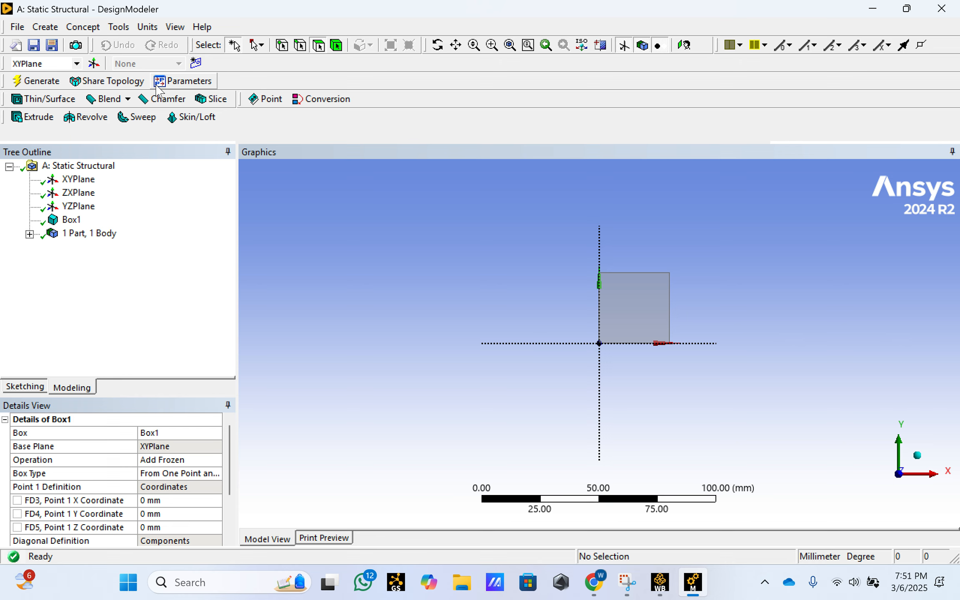
# - Add a second box primitive on the XY plane with a diagonal Z component of 5 mm
pyautogui.moveTo(612, 310); pyautogui.dragTo(765, 290, button='middle')
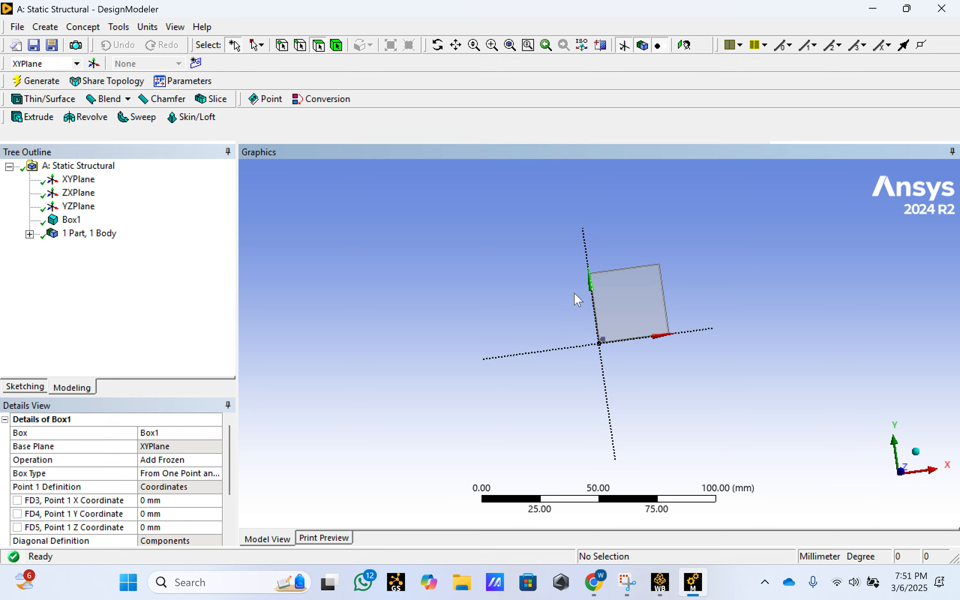
pyautogui.click(46, 27)
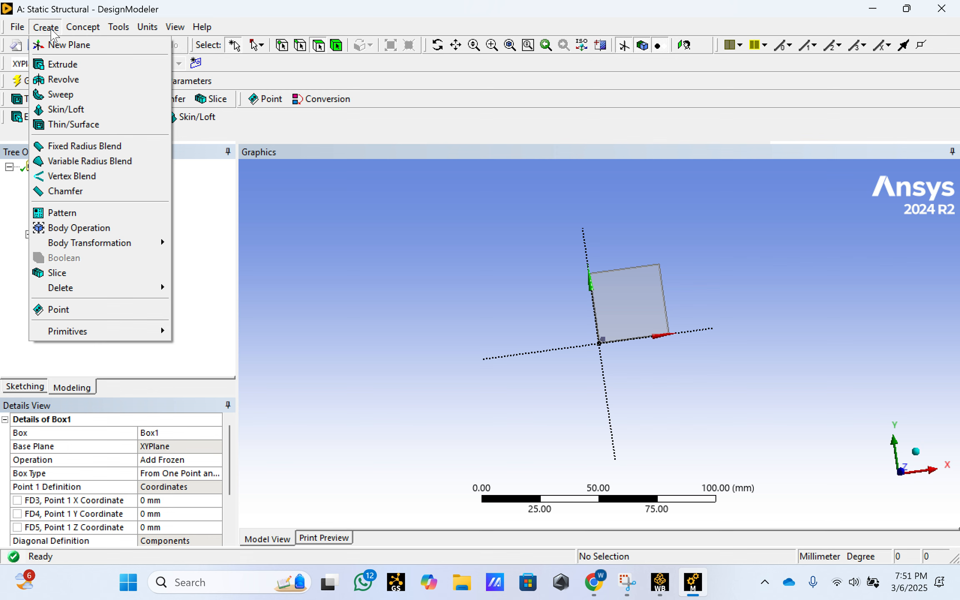
pyautogui.moveTo(89, 333)
pyautogui.click(193, 346)
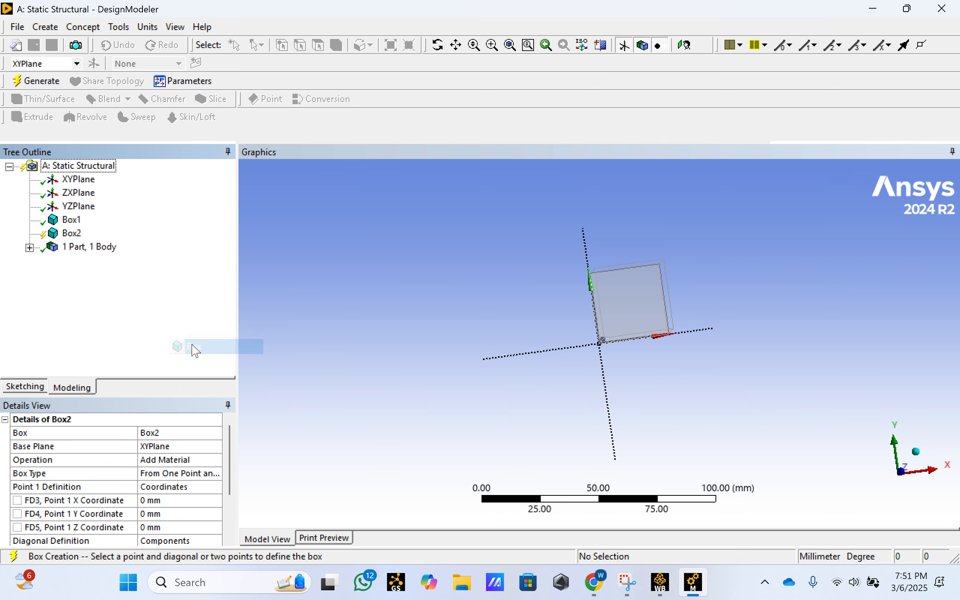
pyautogui.moveTo(699, 312)
pyautogui.mouseDown(button='middle')
pyautogui.moveTo(672, 300)
pyautogui.moveTo(549, 302)
pyautogui.moveTo(729, 307)
pyautogui.moveTo(724, 300)
pyautogui.mouseUp(button='middle')
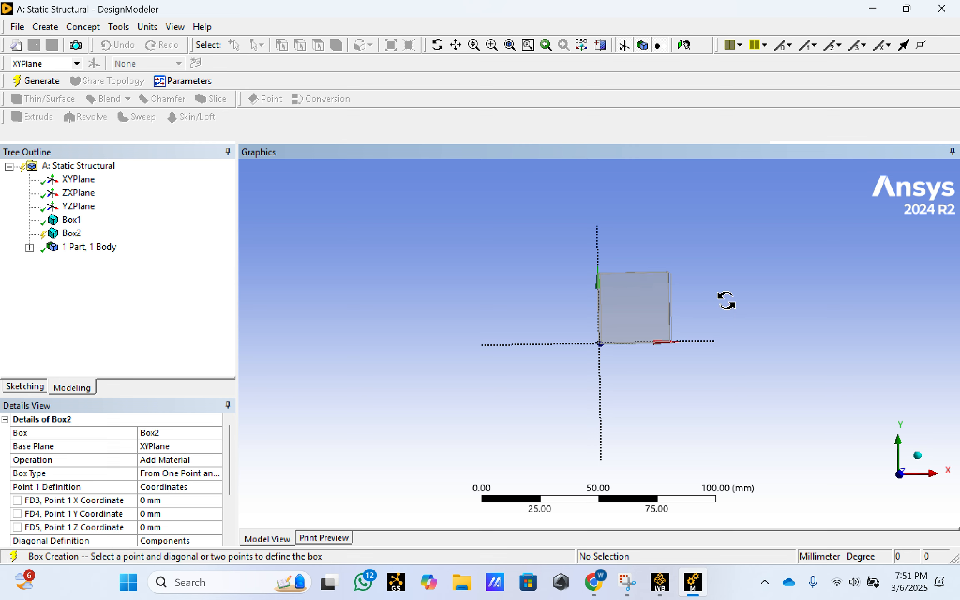
pyautogui.moveTo(232, 443); pyautogui.dragTo(233, 481)
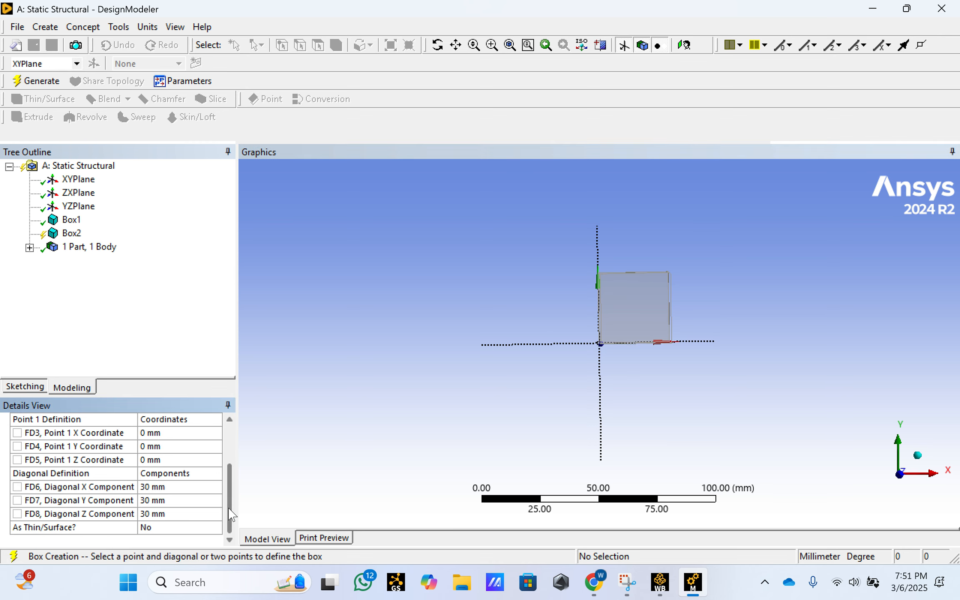
pyautogui.click(167, 513)
pyautogui.write('5')
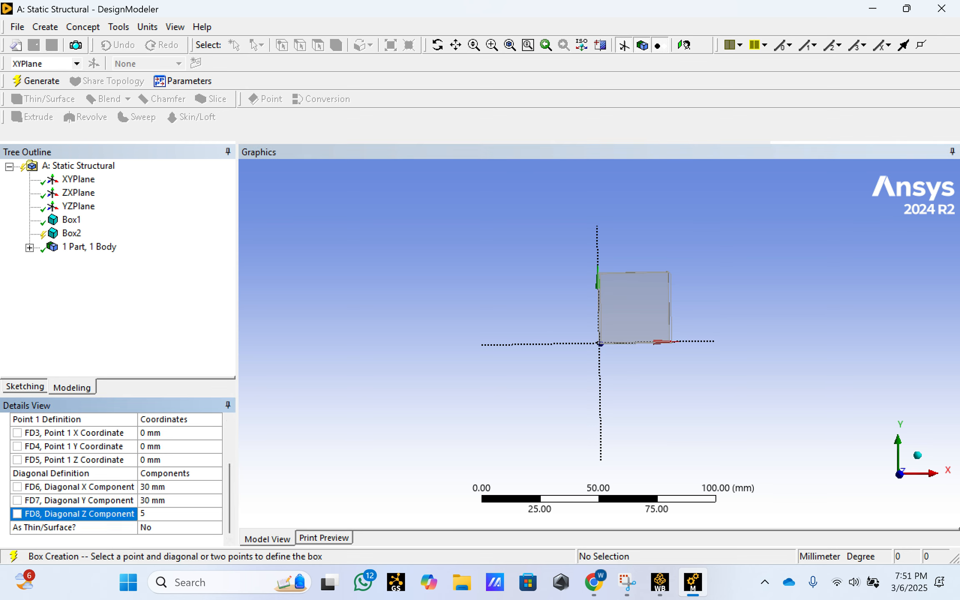
pyautogui.press('Return')
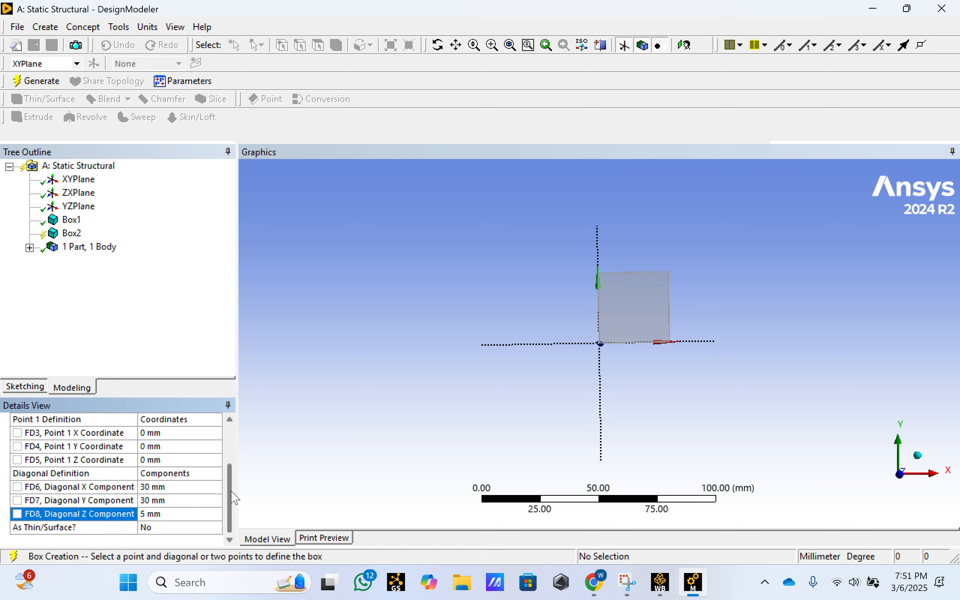
# - Change the second box's operation to Add Frozen
pyautogui.moveTo(230, 469); pyautogui.dragTo(227, 429)
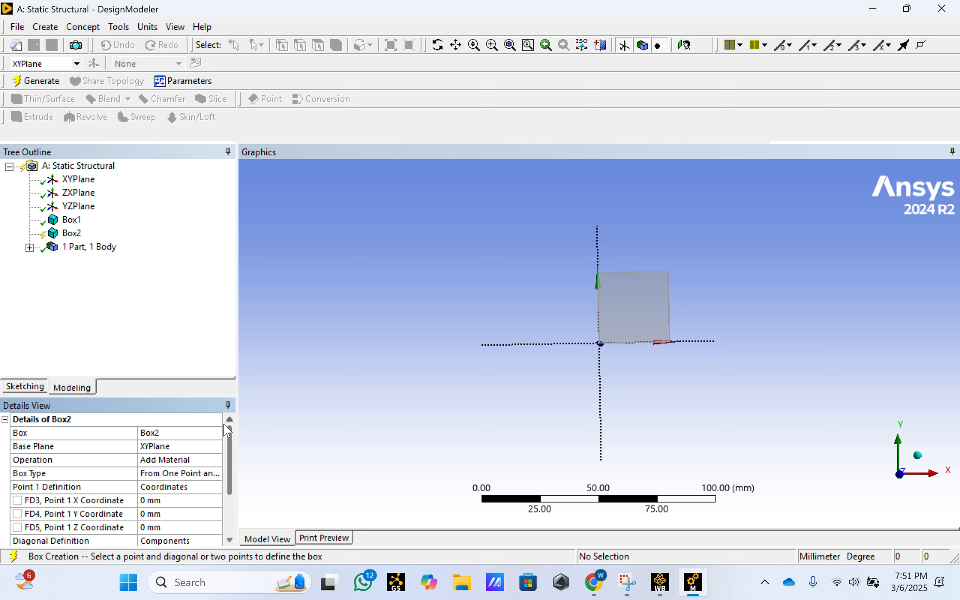
pyautogui.click(196, 460)
pyautogui.click(216, 459)
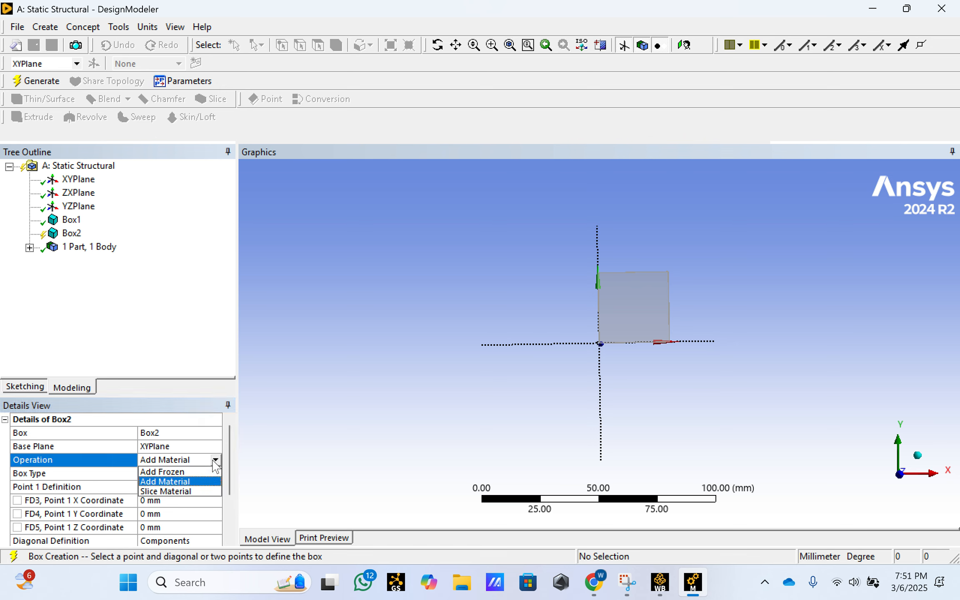
pyautogui.click(204, 474)
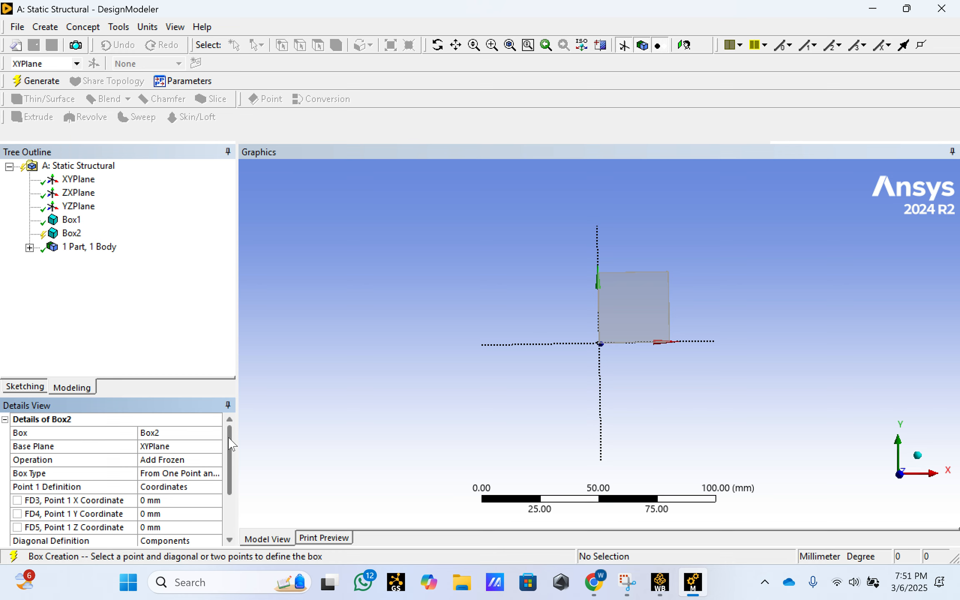
# - Offset the second box by setting its Point 1 Z coordinate to 5 mm, and generate it
pyautogui.moveTo(747, 283); pyautogui.dragTo(592, 286, button='middle')
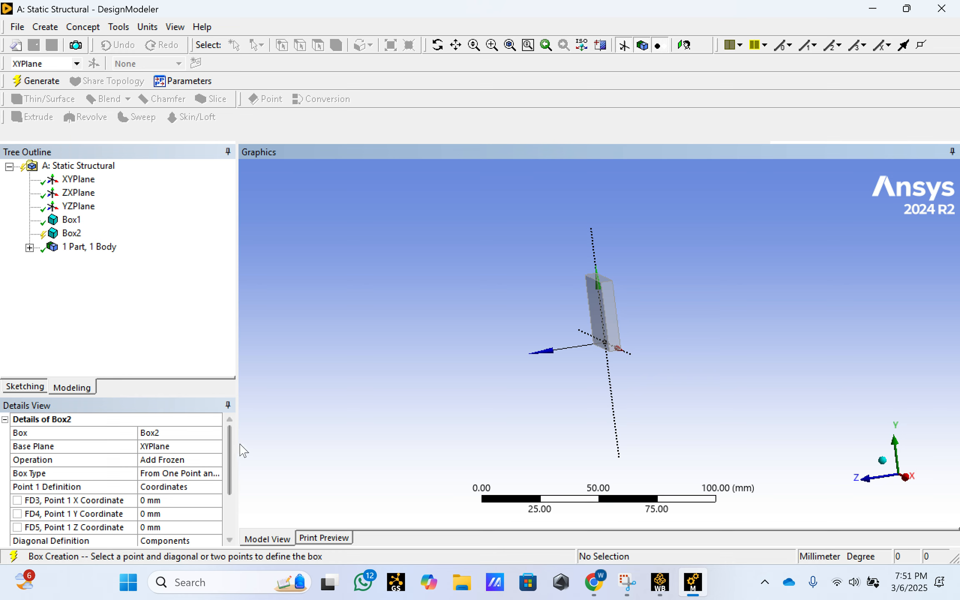
pyautogui.click(228, 437)
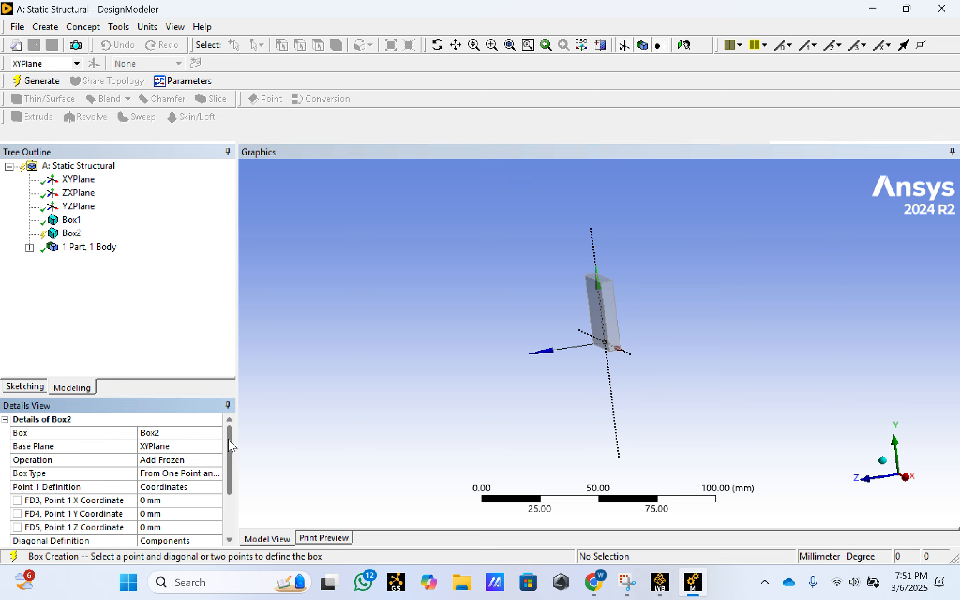
pyautogui.moveTo(230, 442); pyautogui.dragTo(226, 470)
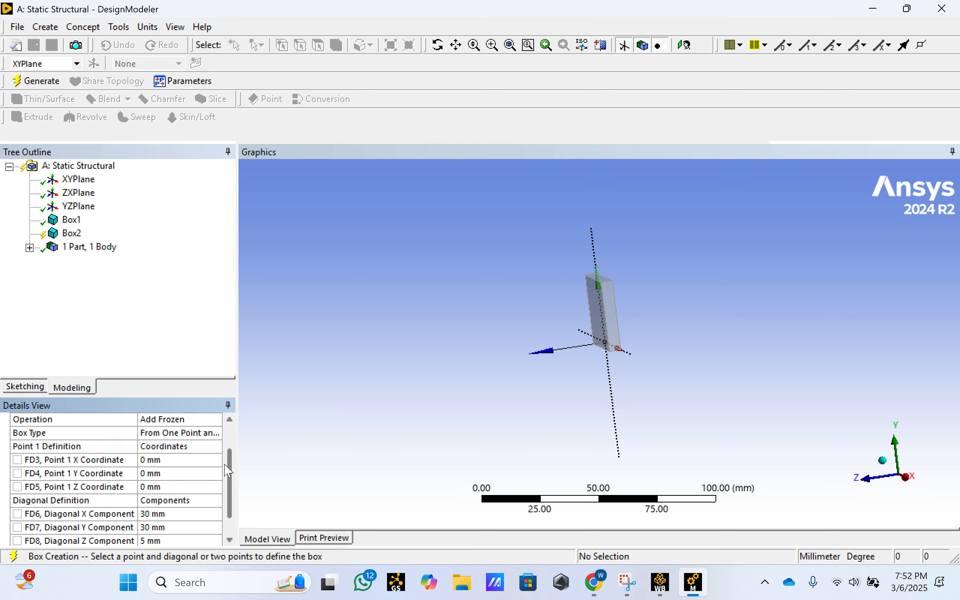
pyautogui.click(151, 486)
pyautogui.write('5')
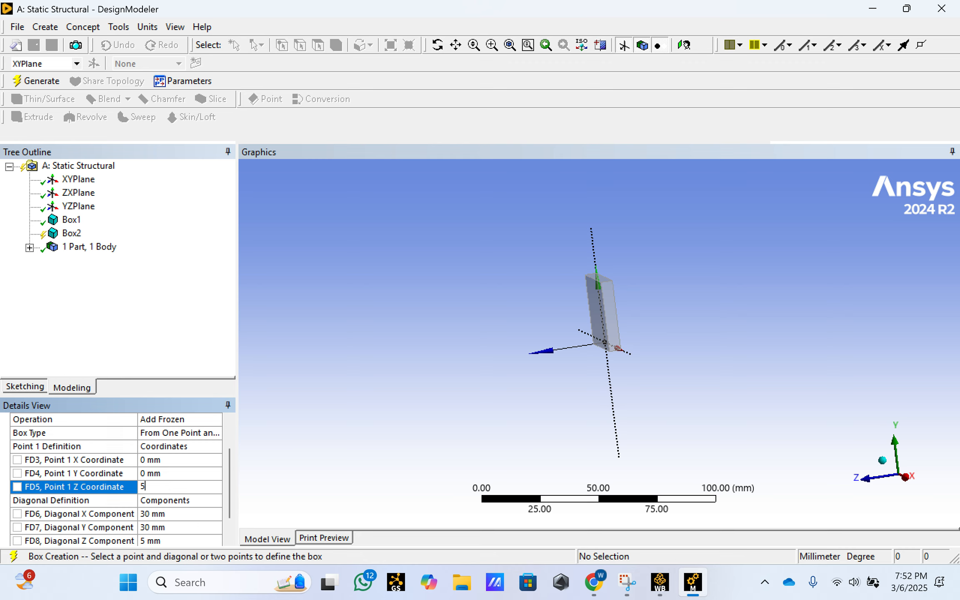
pyautogui.press('Return')
pyautogui.click(43, 85)
pyautogui.moveTo(525, 323); pyautogui.dragTo(755, 343, button='middle')
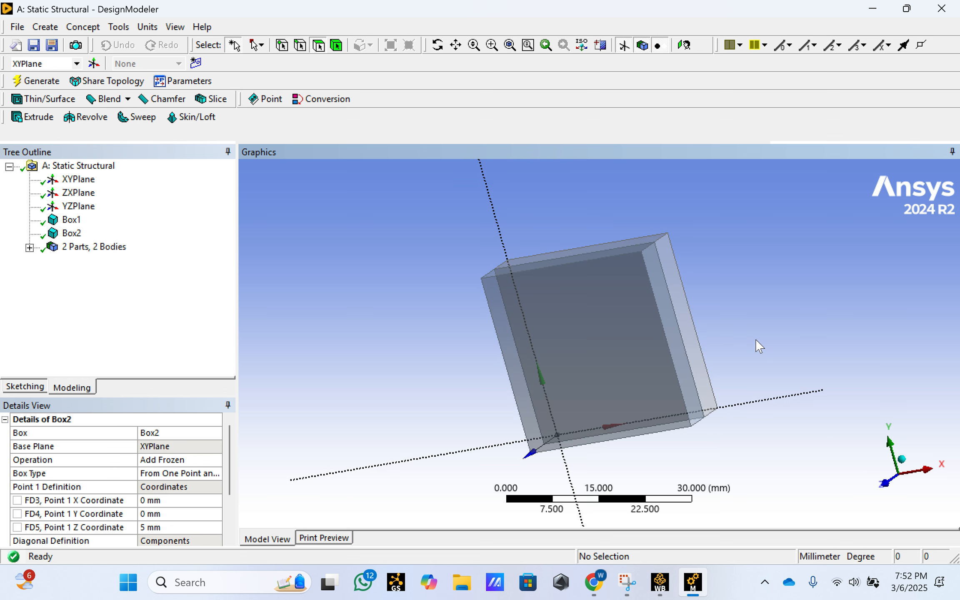
# - Add a third box primitive on the XY plane with a diagonal Z component of 5 mm
pyautogui.click(44, 27)
pyautogui.moveTo(79, 332)
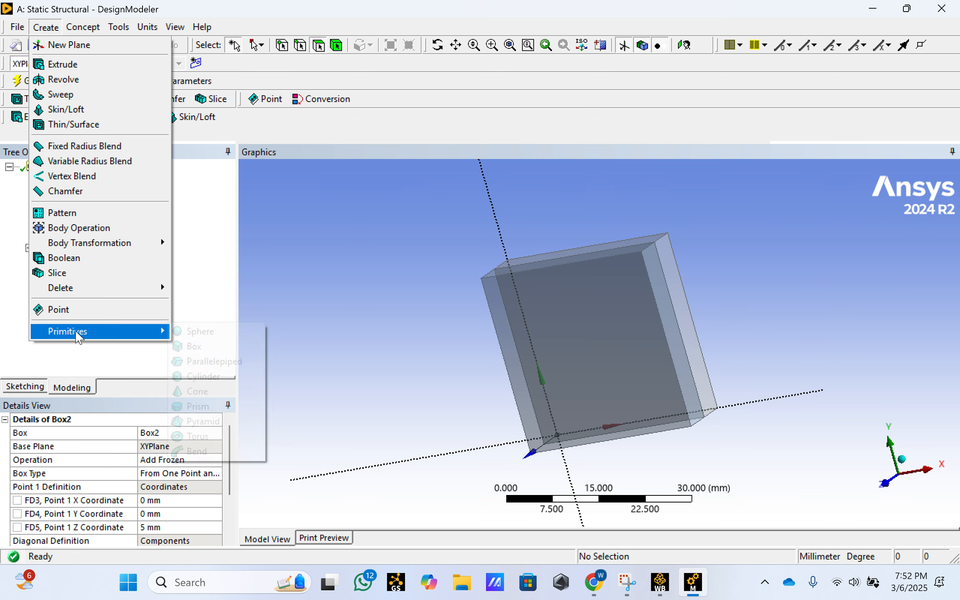
pyautogui.click(199, 348)
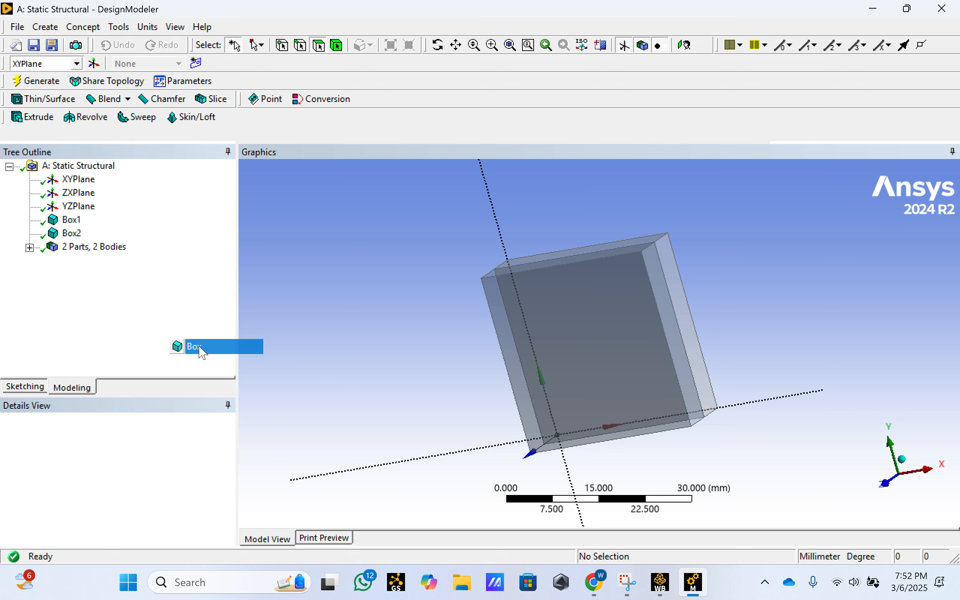
pyautogui.moveTo(231, 460); pyautogui.dragTo(230, 534)
pyautogui.click(151, 514)
pyautogui.write('5')
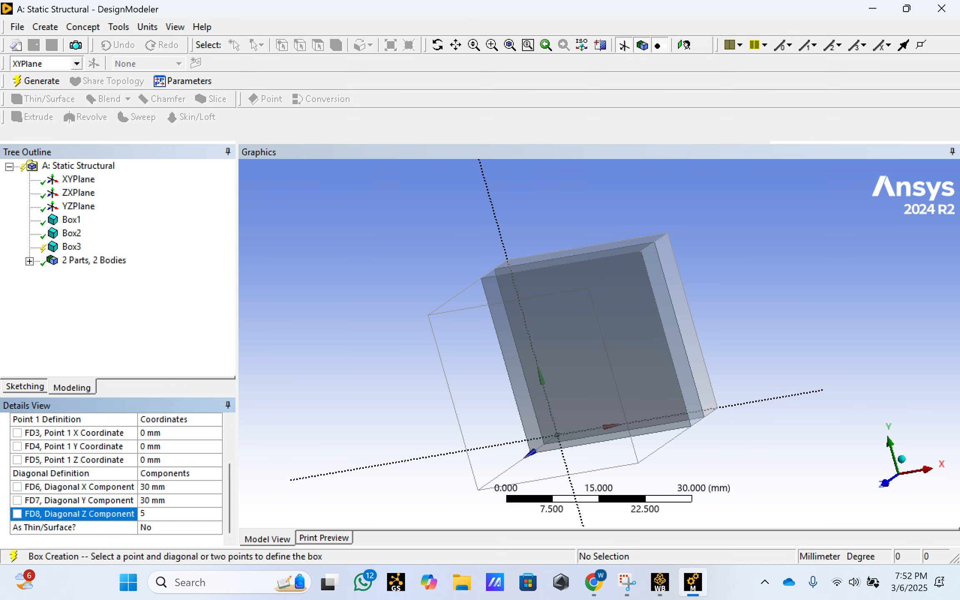
pyautogui.press('Return')
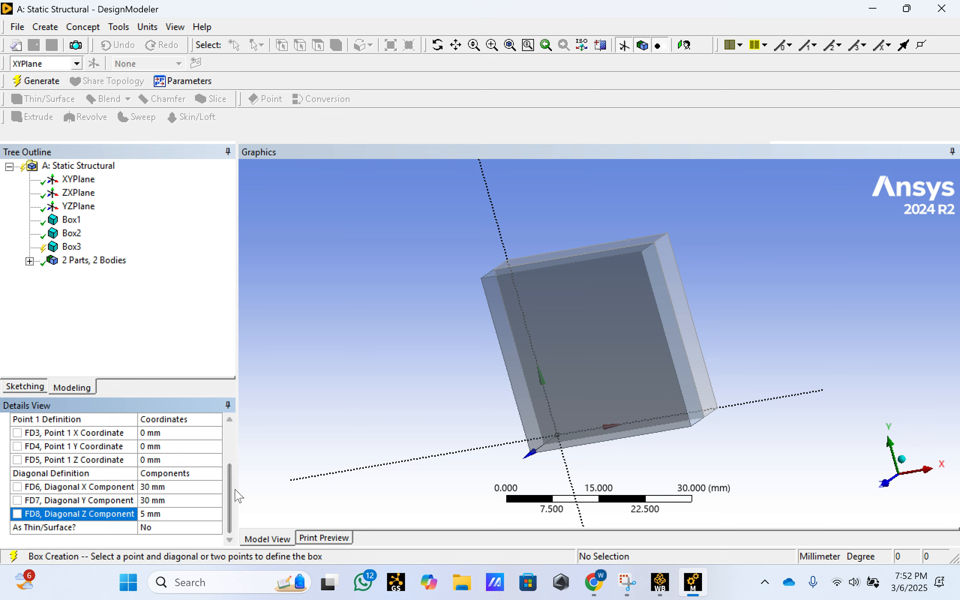
# - Set the third box's Point 1 Z coordinate to 10 mm
pyautogui.moveTo(231, 488)
pyautogui.mouseDown()
pyautogui.moveTo(235, 457)
pyautogui.moveTo(236, 469)
pyautogui.mouseUp()
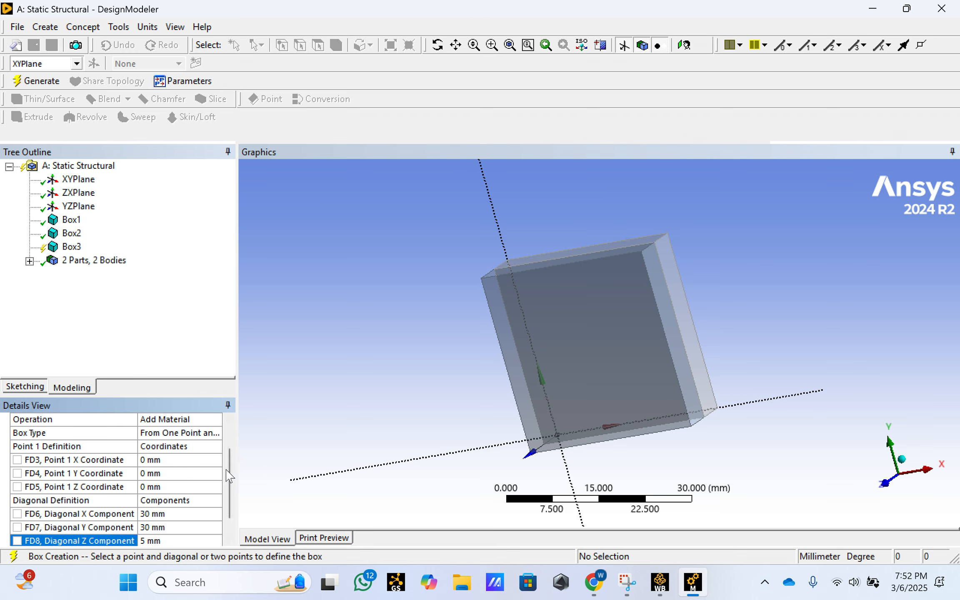
pyautogui.click(175, 488)
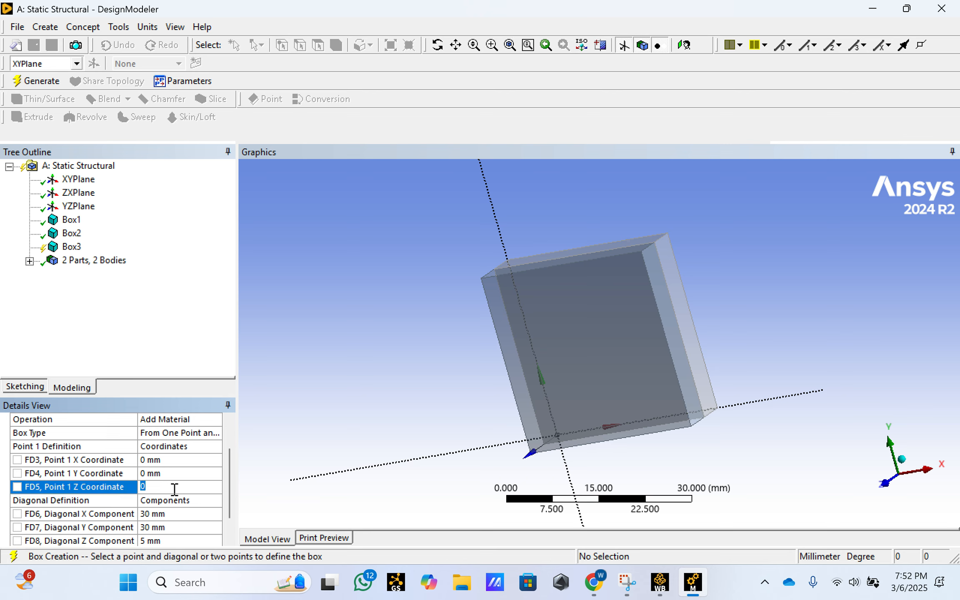
pyautogui.write('10')
pyautogui.press('Return')
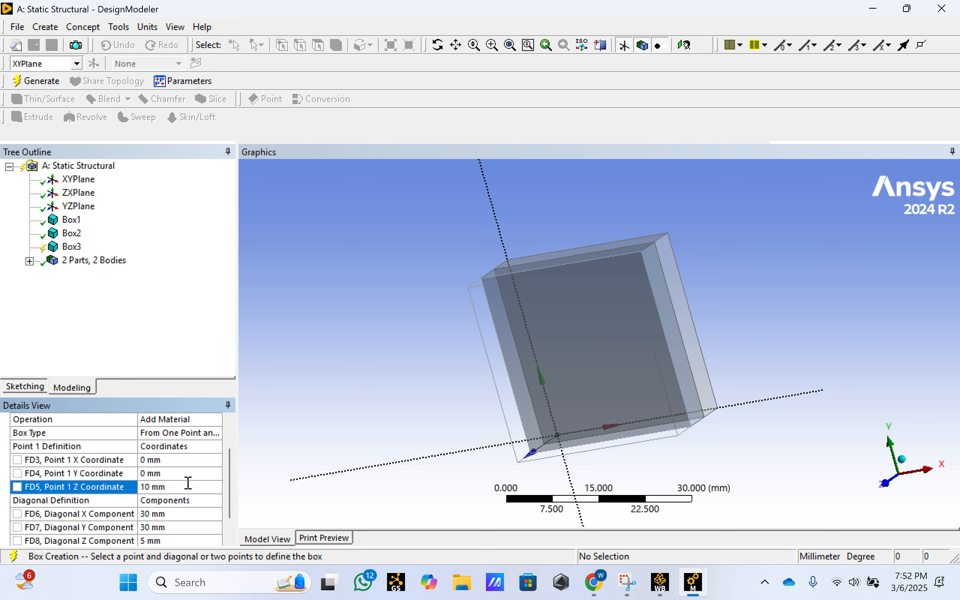
# - Set the third box's operation to Add Frozen and generate it
pyautogui.moveTo(229, 466); pyautogui.dragTo(227, 430)
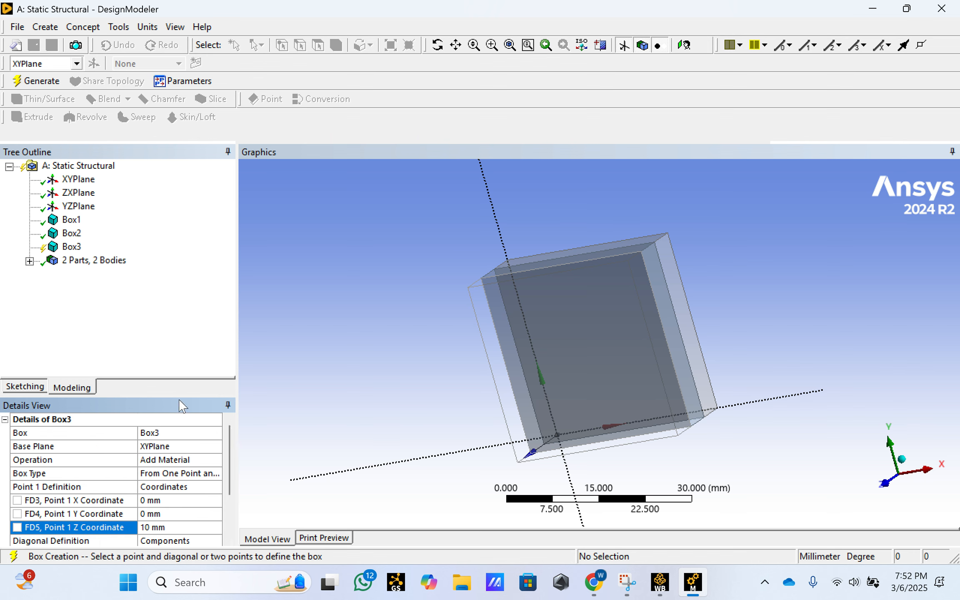
pyautogui.click(189, 464)
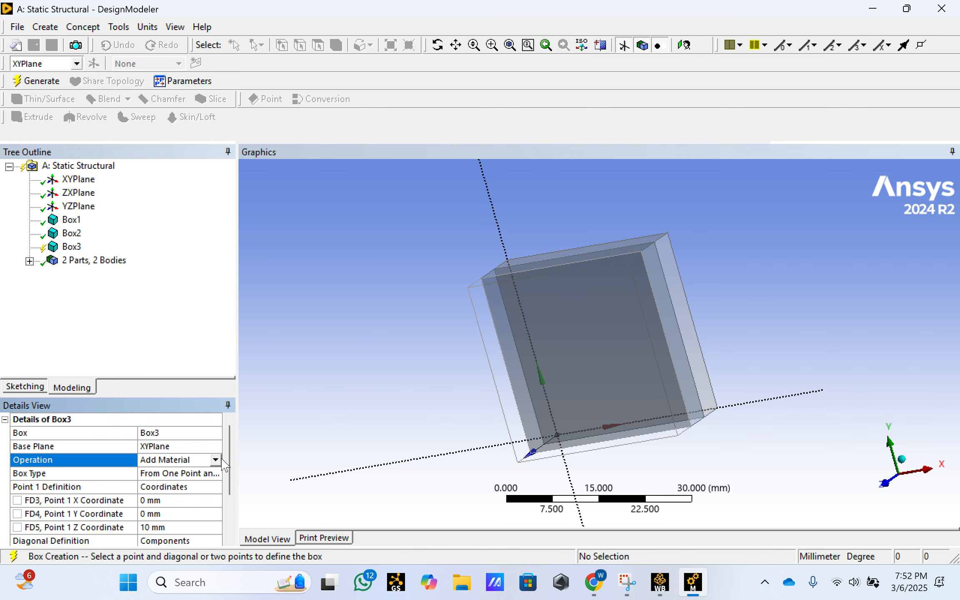
pyautogui.click(215, 460)
pyautogui.click(207, 471)
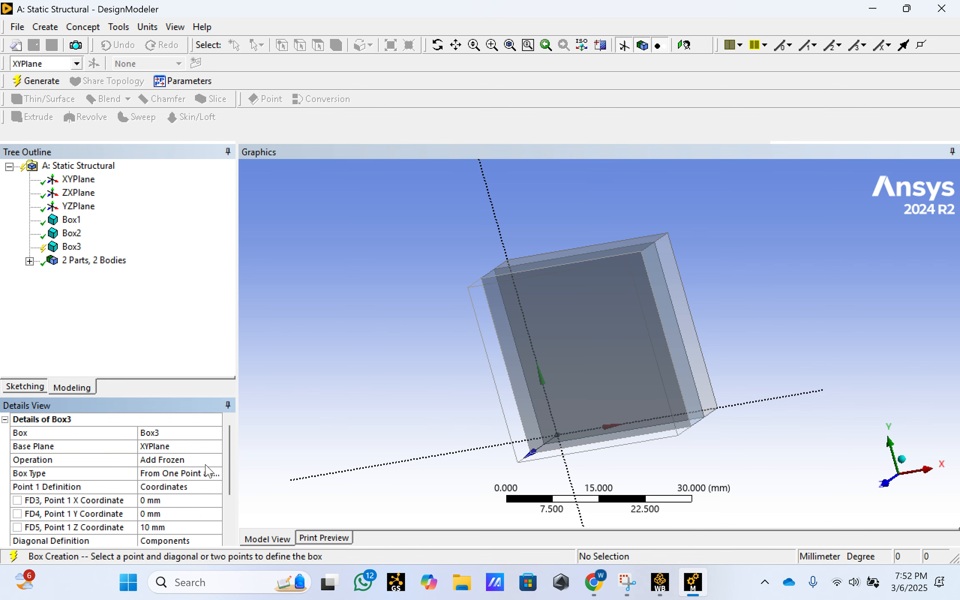
pyautogui.click(43, 85)
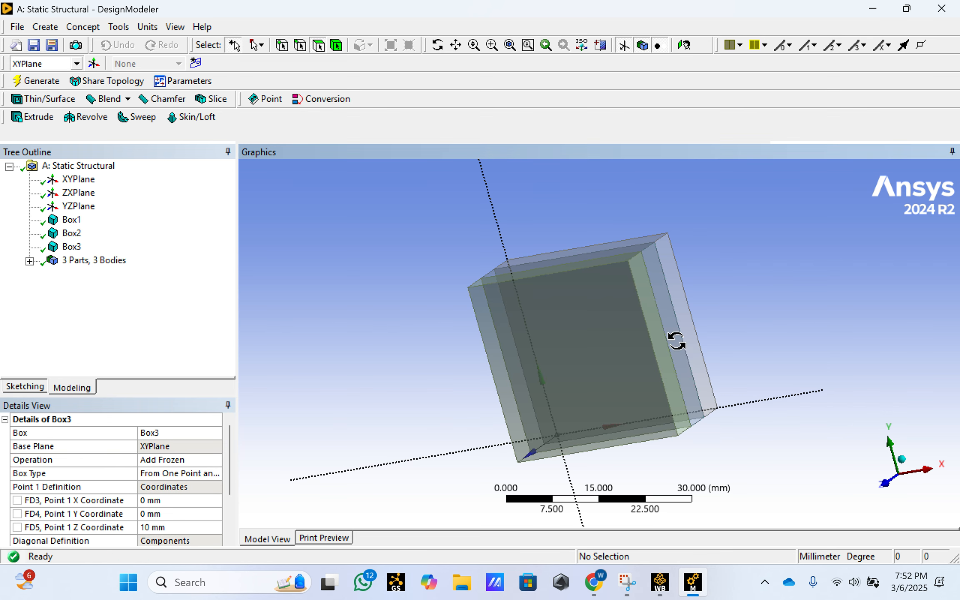
pyautogui.moveTo(675, 339); pyautogui.dragTo(549, 298, button='middle')
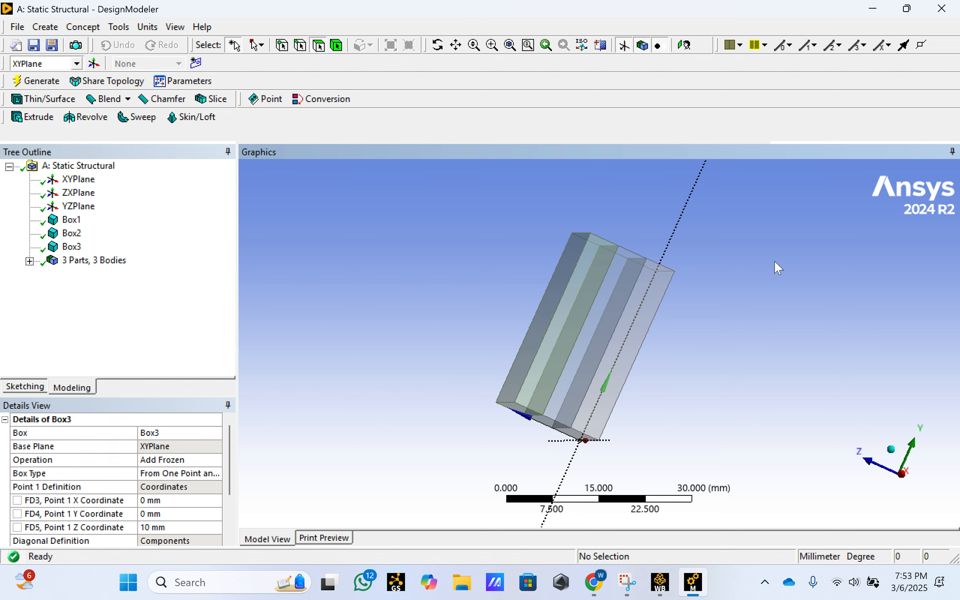
pyautogui.moveTo(775, 267); pyautogui.dragTo(483, 315, button='middle')
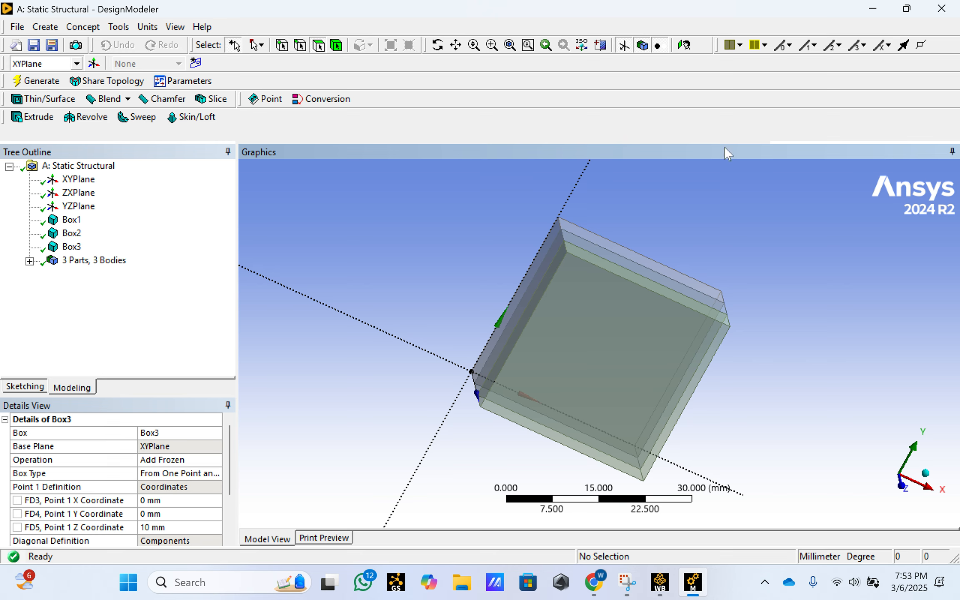
# - Close DesignModeler and open the Static Structural system's Model cell in Ansys Mechanical
pyautogui.click(957, 12)
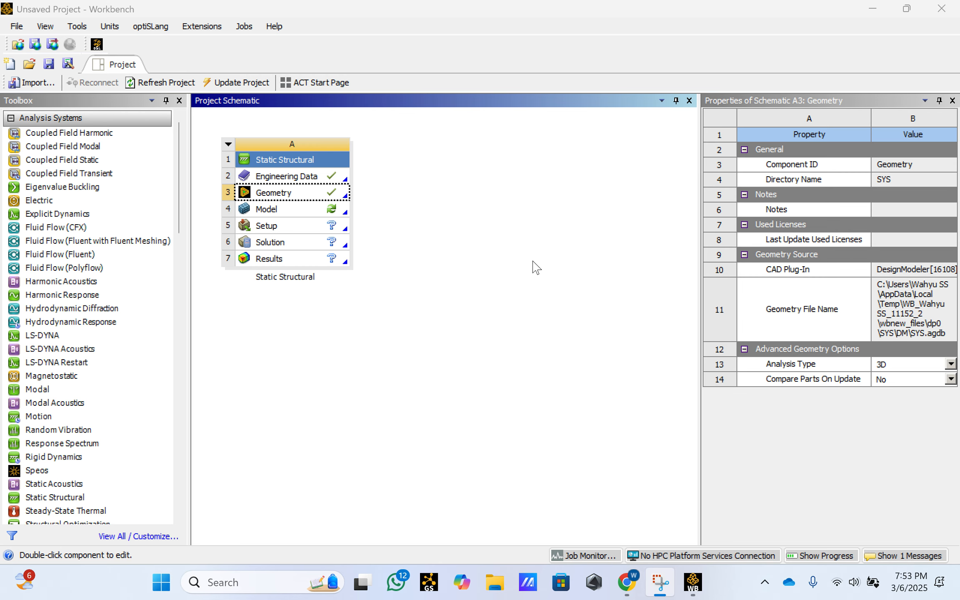
pyautogui.doubleClick(298, 209)
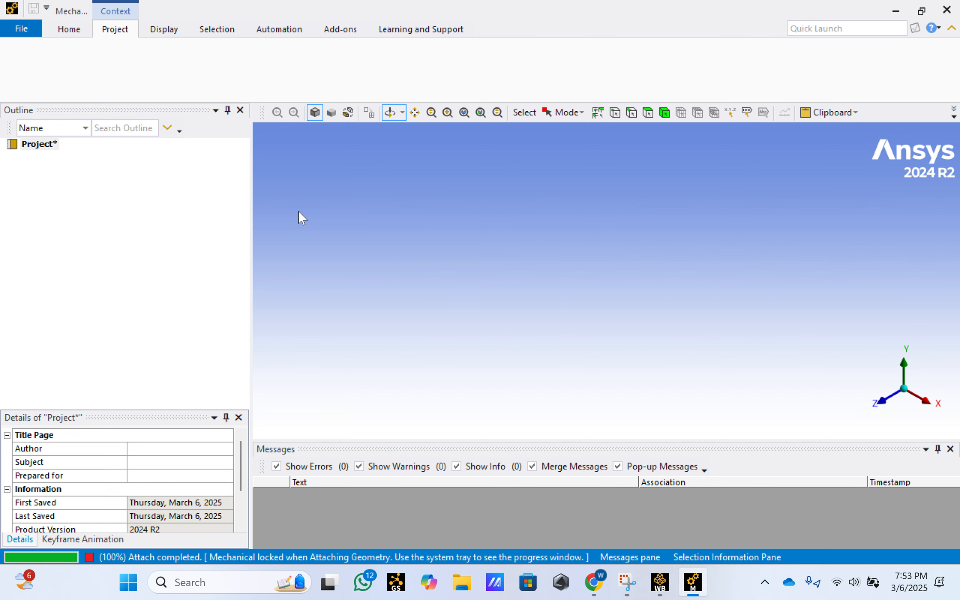
pyautogui.click(604, 374)
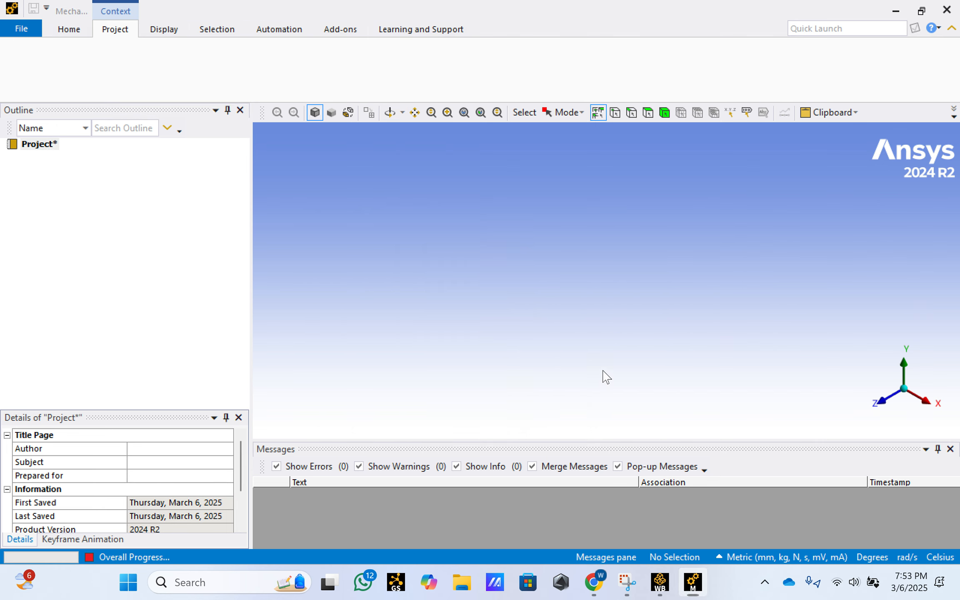
pyautogui.click(691, 588)
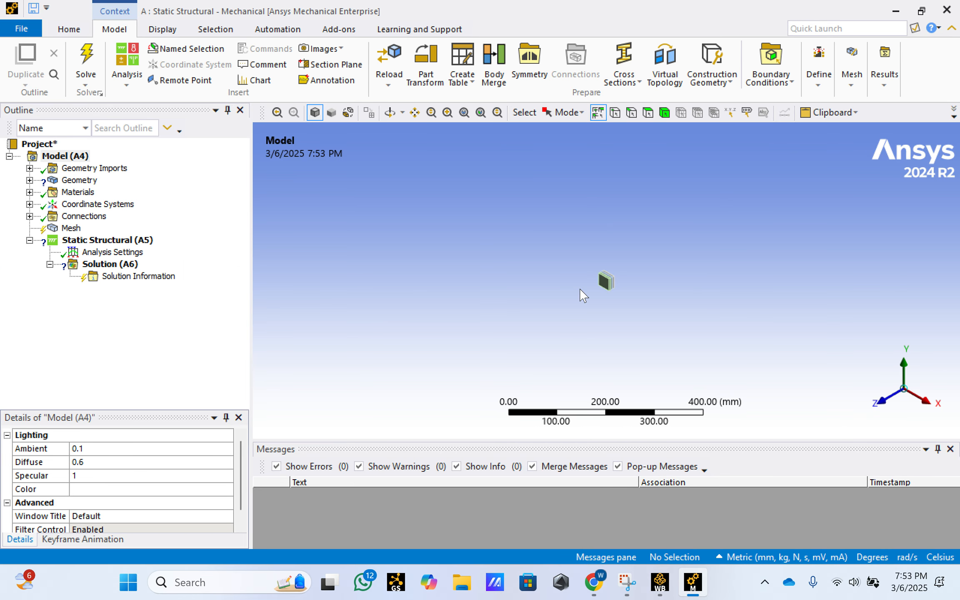
# - Expand the geometry and examine which layer of the stack each of the three solids represents
pyautogui.scroll(-3, 580, 289)
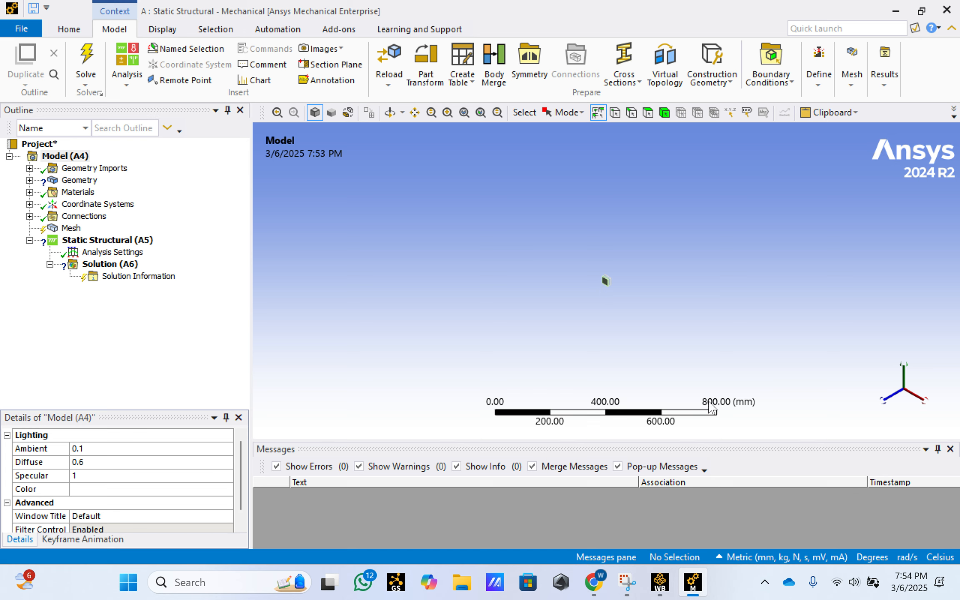
pyautogui.scroll(10, 632, 300)
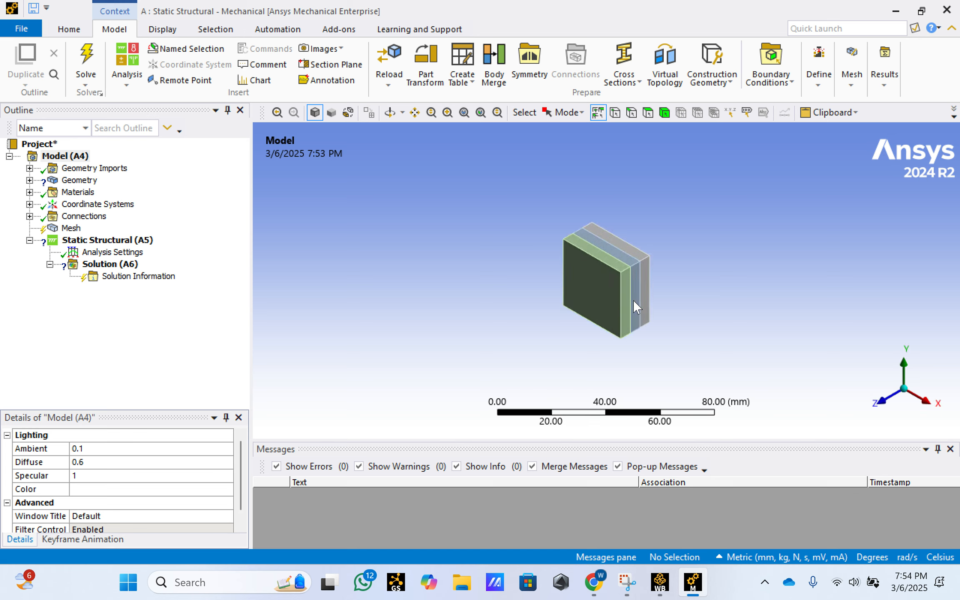
pyautogui.scroll(3, 632, 300)
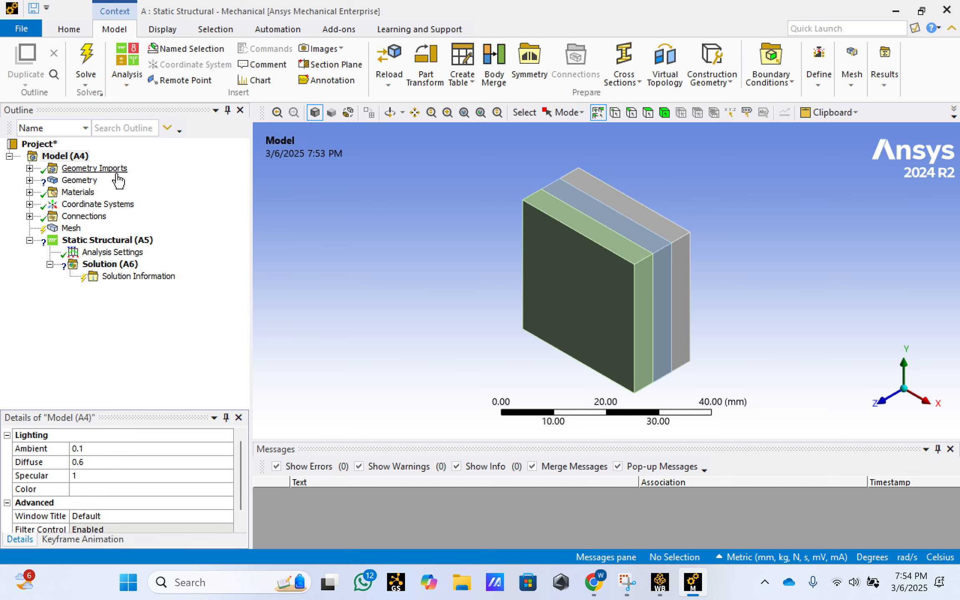
pyautogui.click(30, 180)
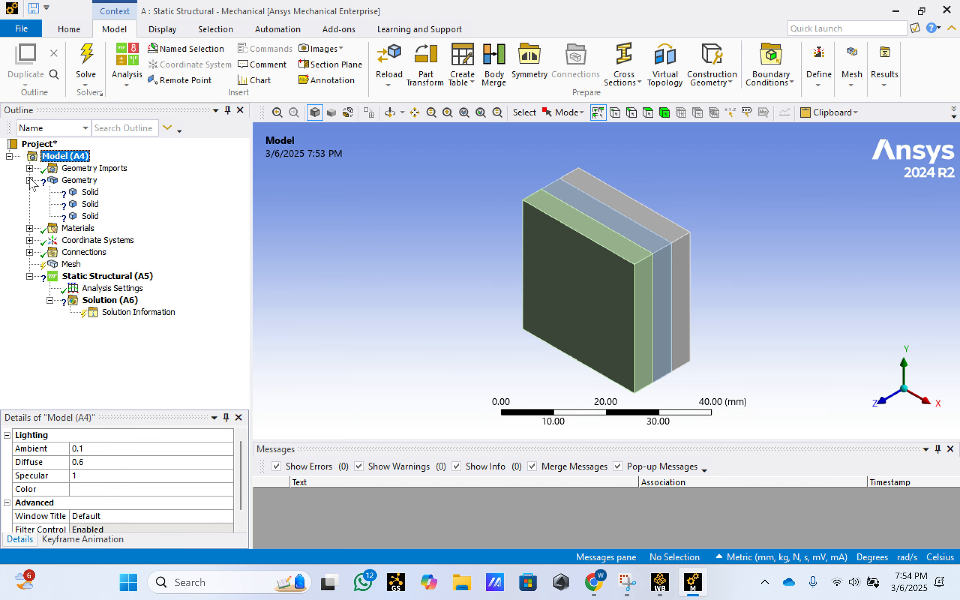
pyautogui.click(90, 192)
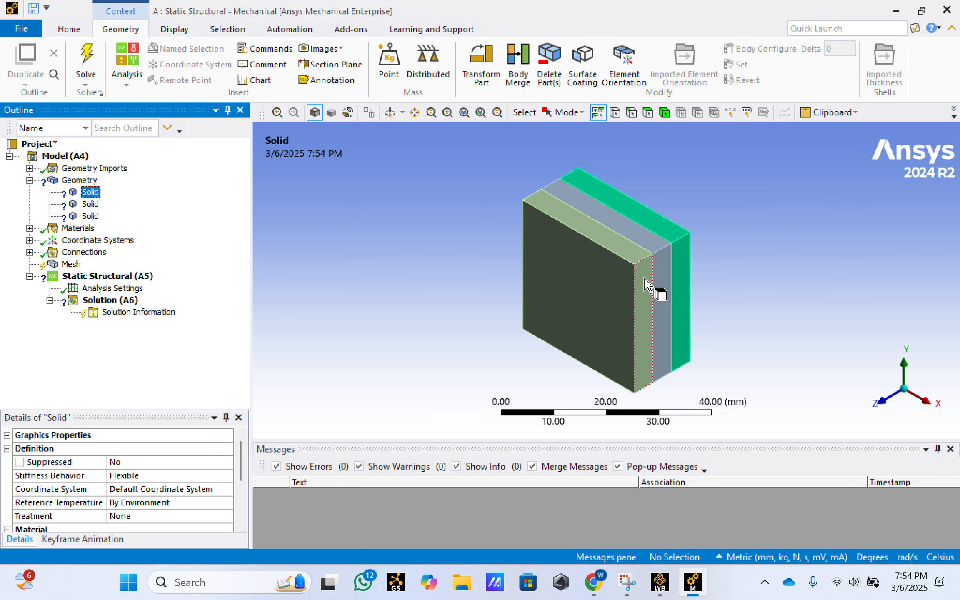
pyautogui.click(90, 204)
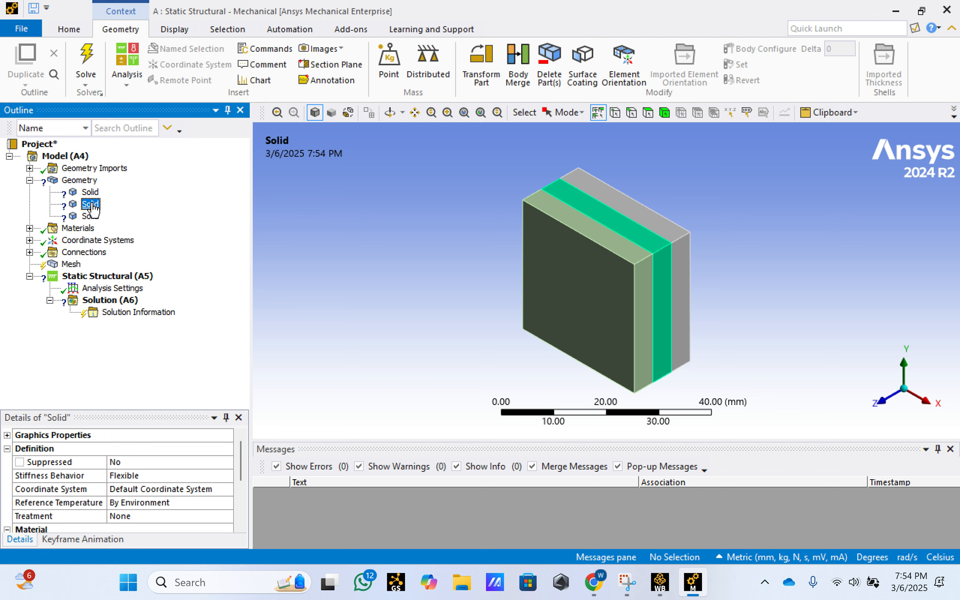
pyautogui.click(90, 216)
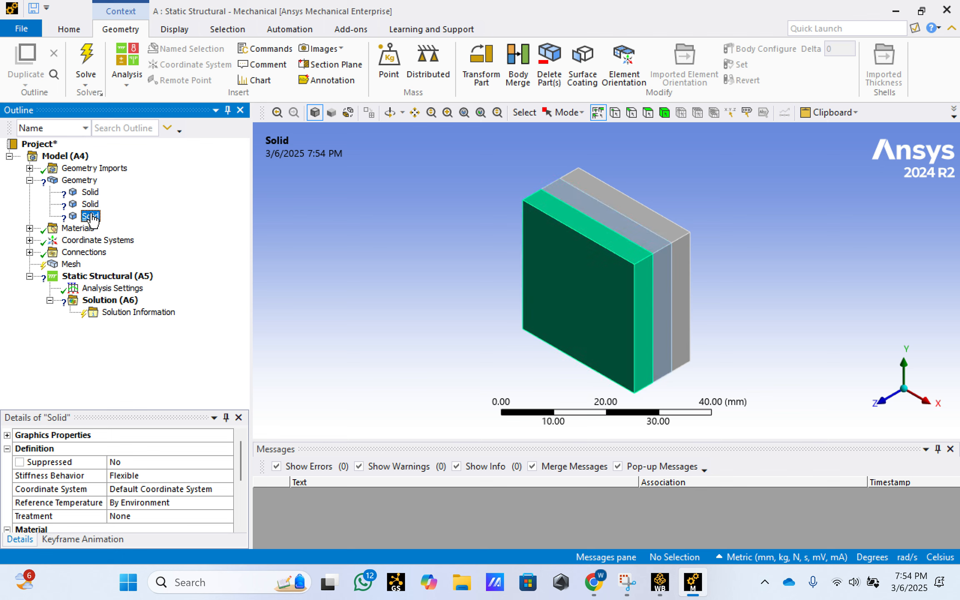
# - List the available materials and assign Epoxy Carbon UD (230 GPa) Wet to the first solid, the rear layer
pyautogui.click(30, 228)
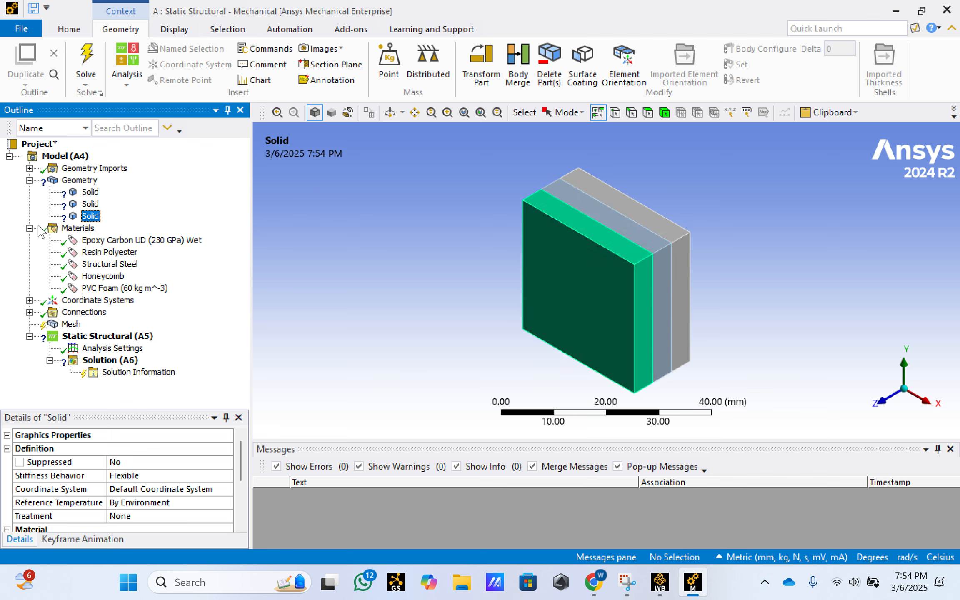
pyautogui.click(89, 192)
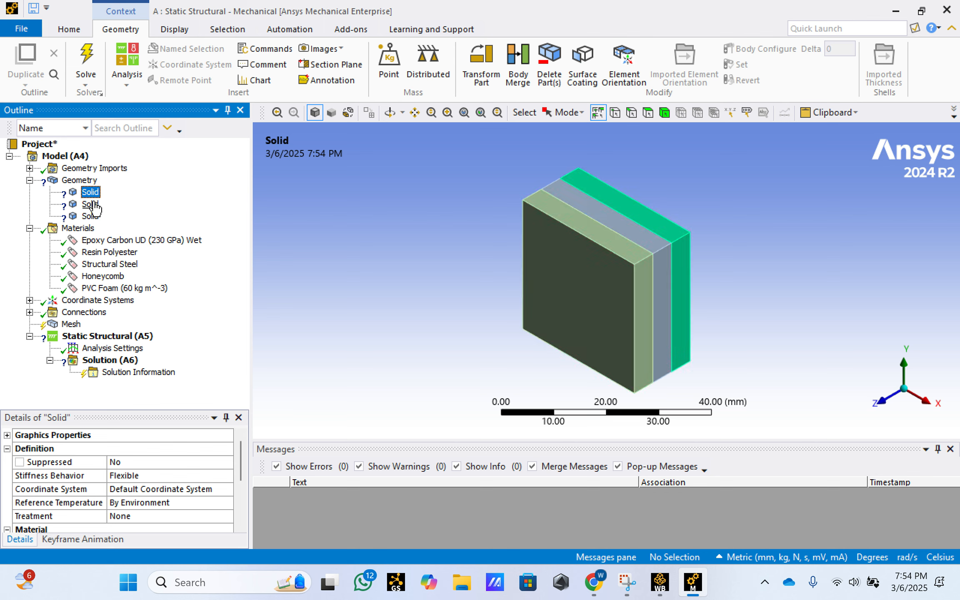
pyautogui.scroll(-1, 147, 475)
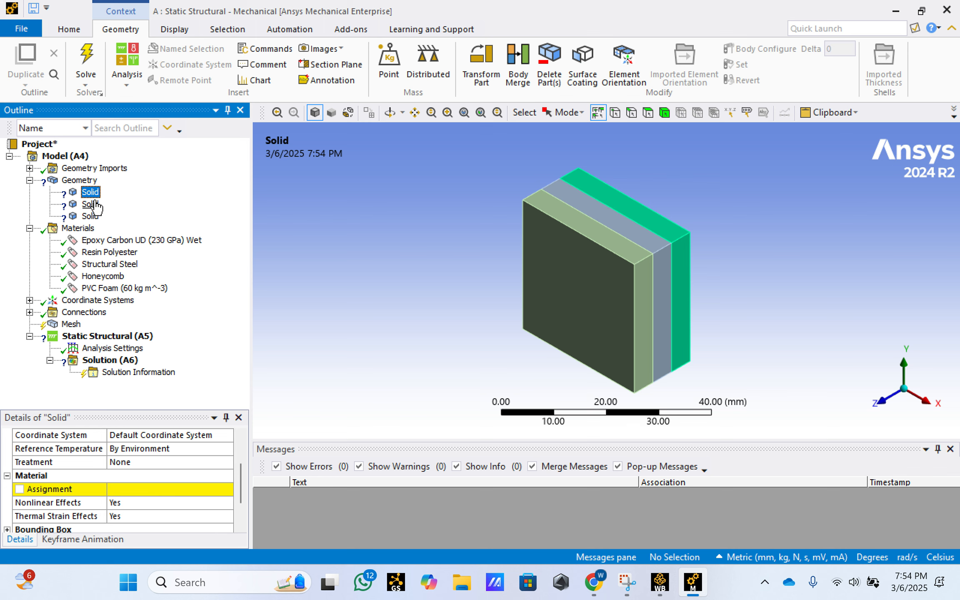
pyautogui.click(155, 491)
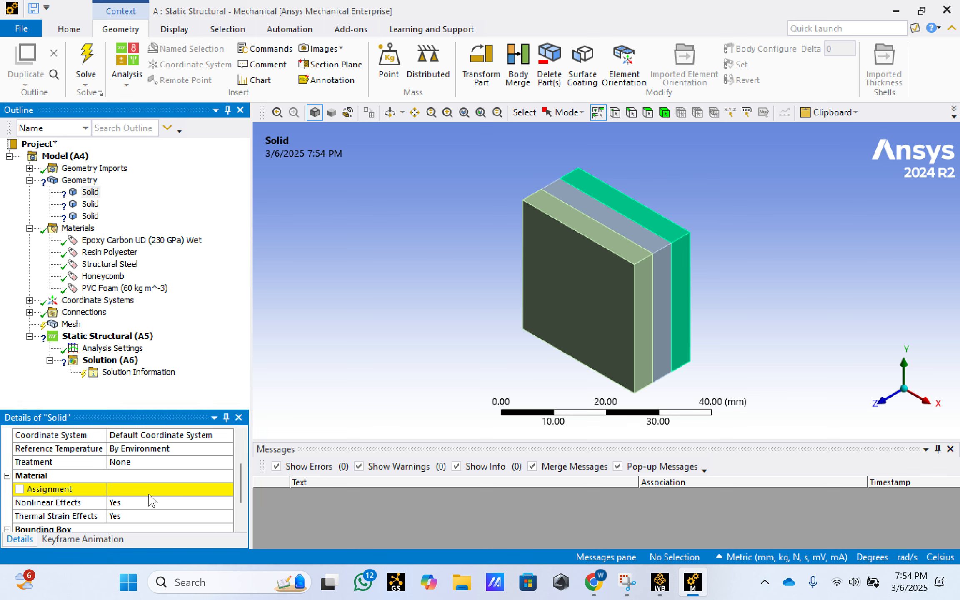
pyautogui.click(227, 489)
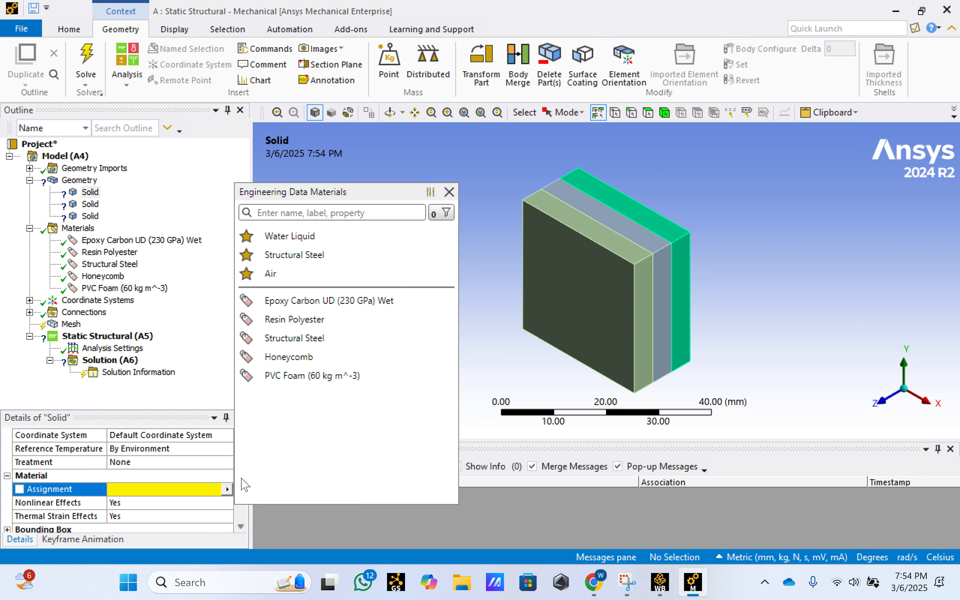
pyautogui.click(329, 305)
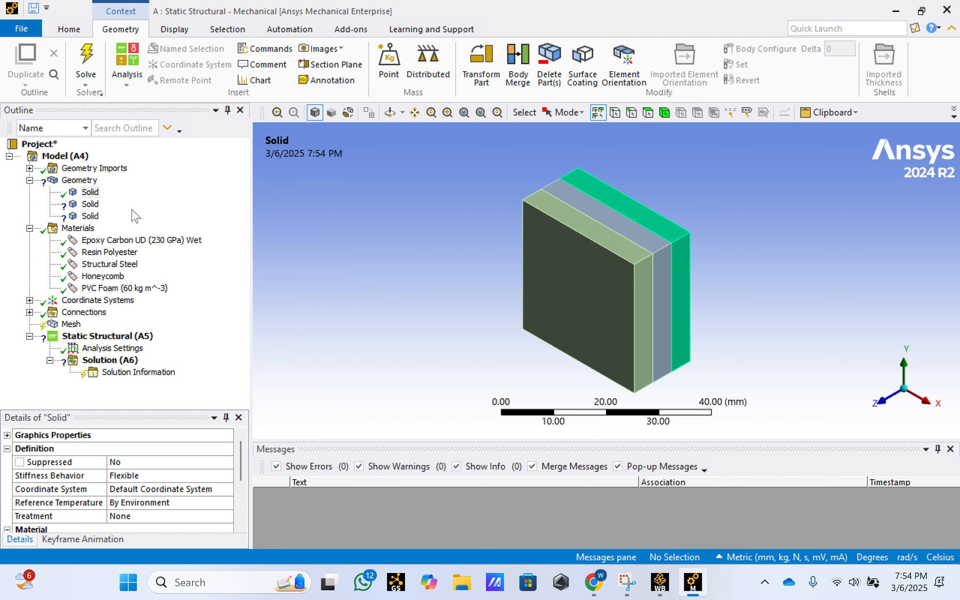
# - Assign PVC Foam (60 kg m^-3) as the material of the second solid, the middle layer
pyautogui.click(90, 203)
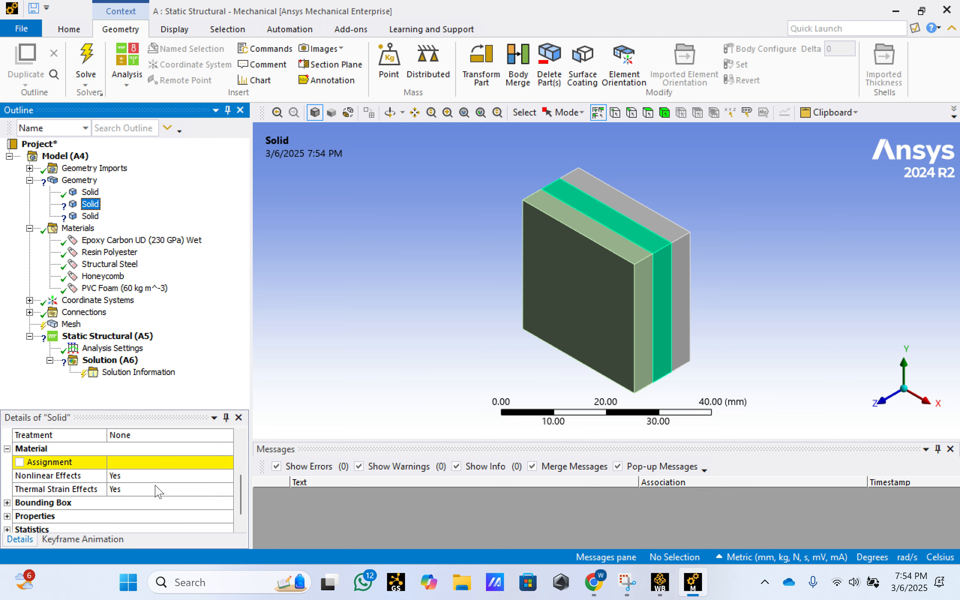
pyautogui.click(167, 462)
pyautogui.click(228, 462)
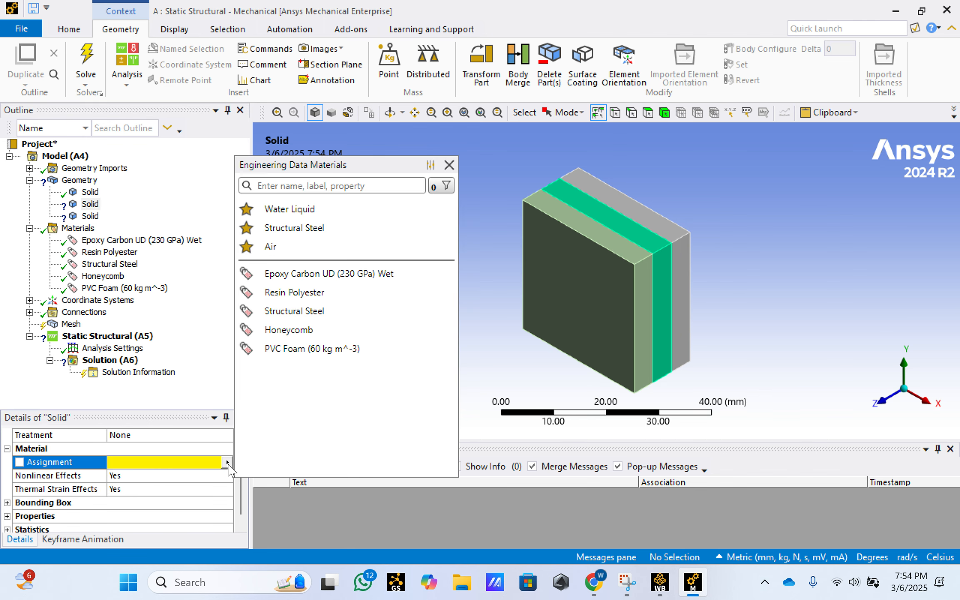
pyautogui.click(298, 353)
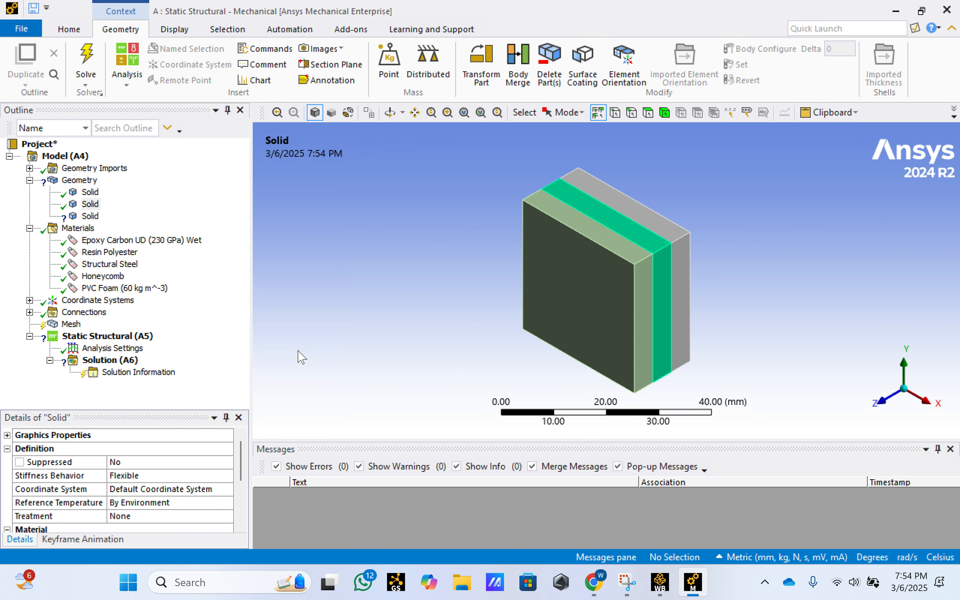
# - Assign Epoxy Carbon UD (230 GPa) Wet as the material of the third solid, the front layer
pyautogui.rightClick(91, 217)
pyautogui.press('Escape')
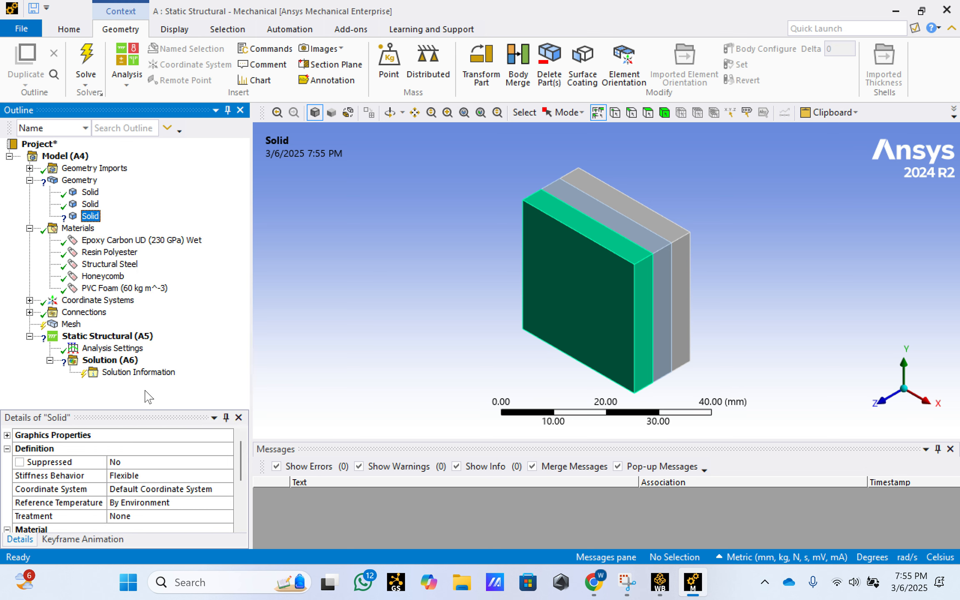
pyautogui.scroll(-2, 143, 510)
pyautogui.click(152, 461)
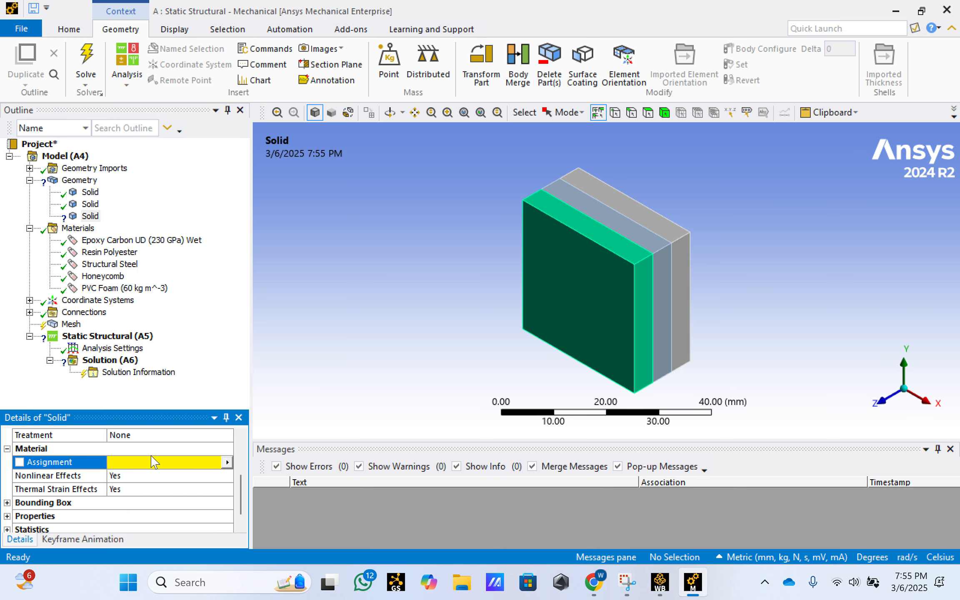
pyautogui.click(228, 463)
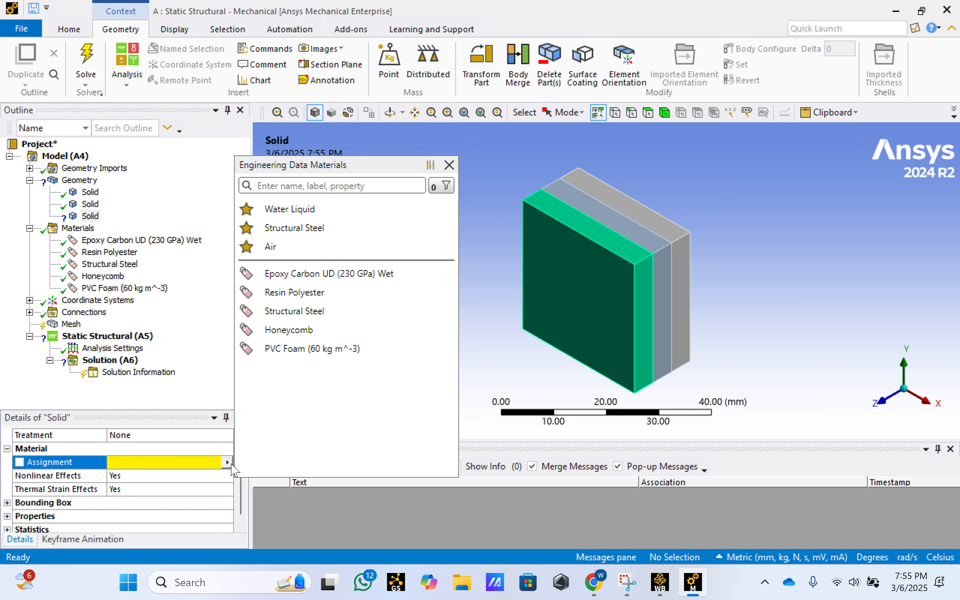
pyautogui.click(346, 275)
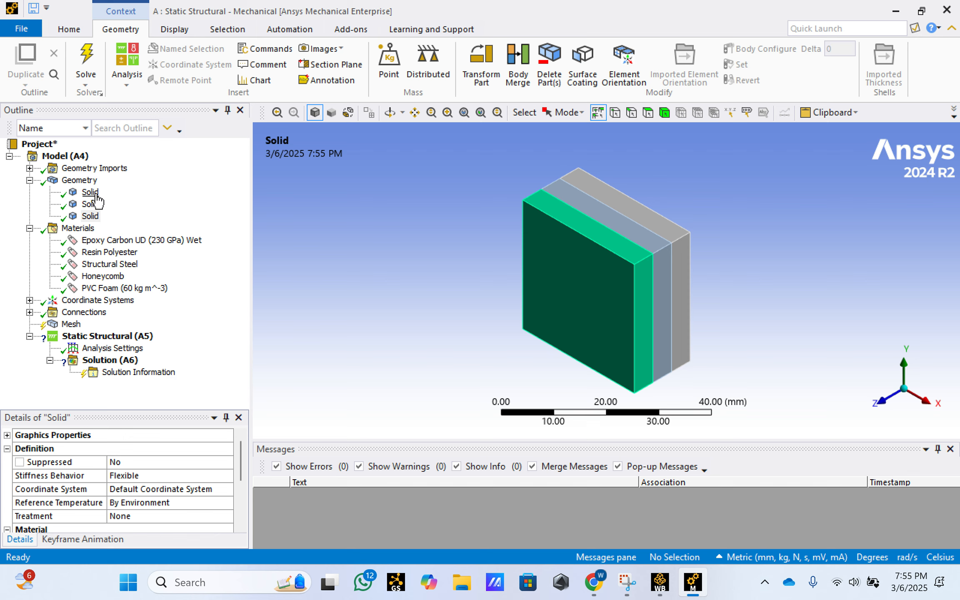
# - Rename the first solid, the rear layer, as Epoxy Carbon
pyautogui.click(92, 204)
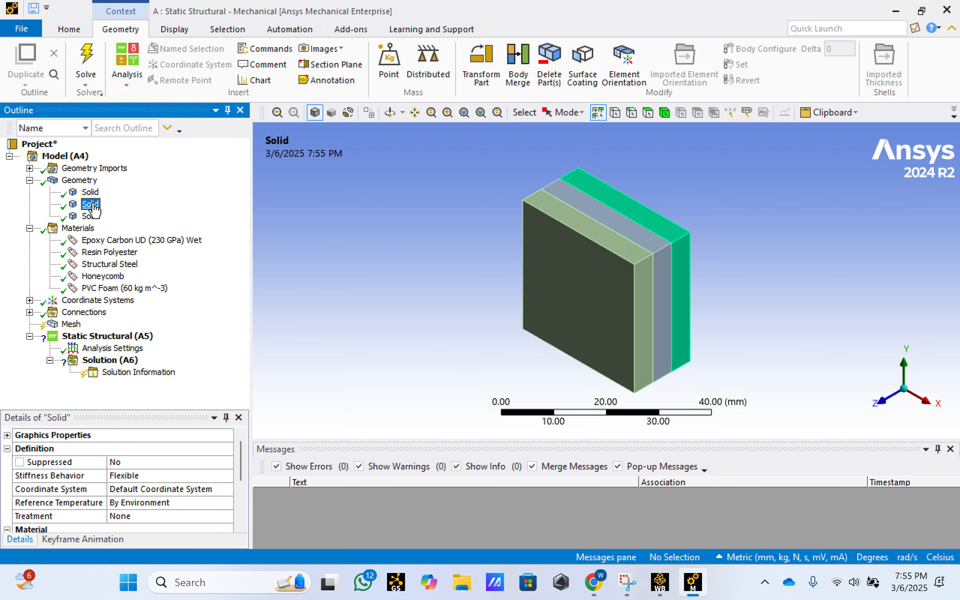
pyautogui.rightClick(91, 192)
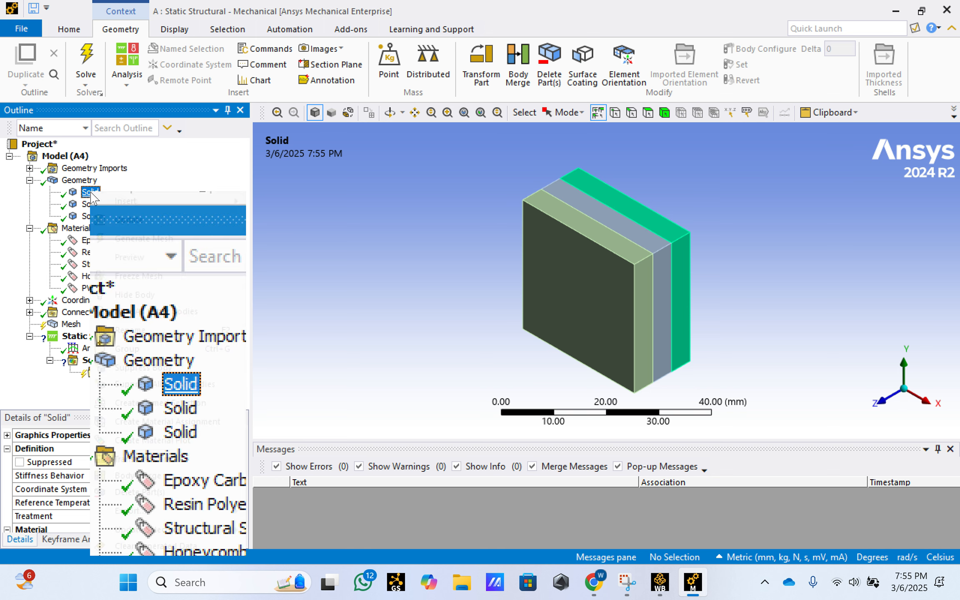
pyautogui.click(134, 330)
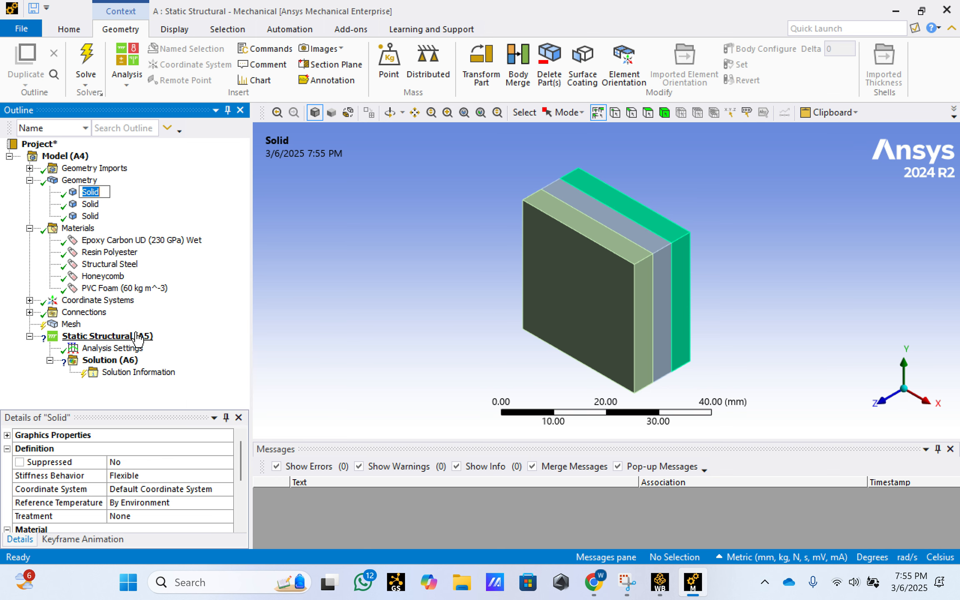
pyautogui.write('Epoxy Xarbon')
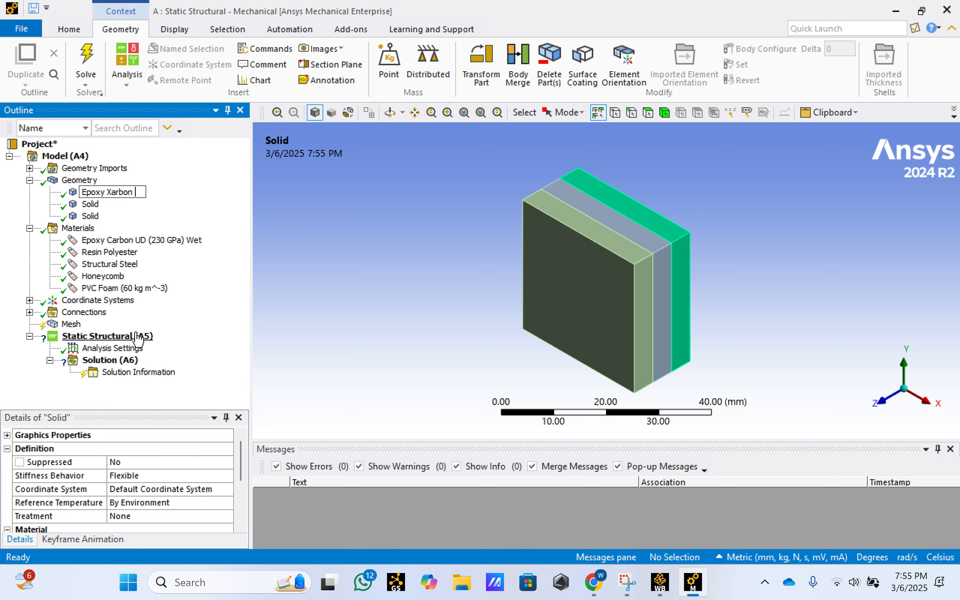
pyautogui.press('BackSpace')
pyautogui.press('BackSpace')
pyautogui.press('BackSpace')
pyautogui.press('BackSpace')
pyautogui.press('BackSpace')
pyautogui.press('BackSpace')
pyautogui.press('BackSpace')
pyautogui.write('Carbon')
pyautogui.press('Return')
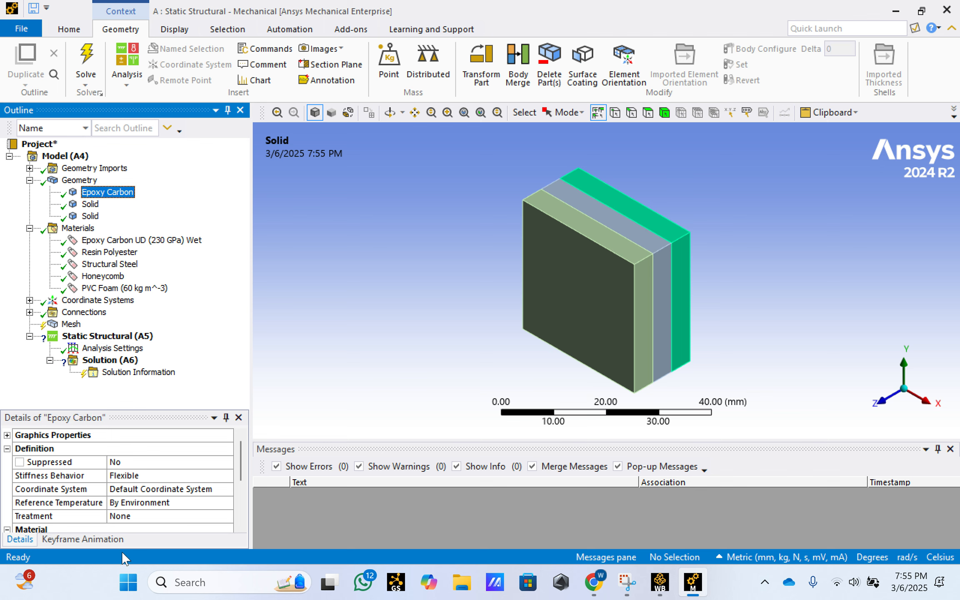
# - Rename the first solid, the rear layer, as Epoxy Carbon UD
pyautogui.rightClick(114, 192)
pyautogui.click(154, 328)
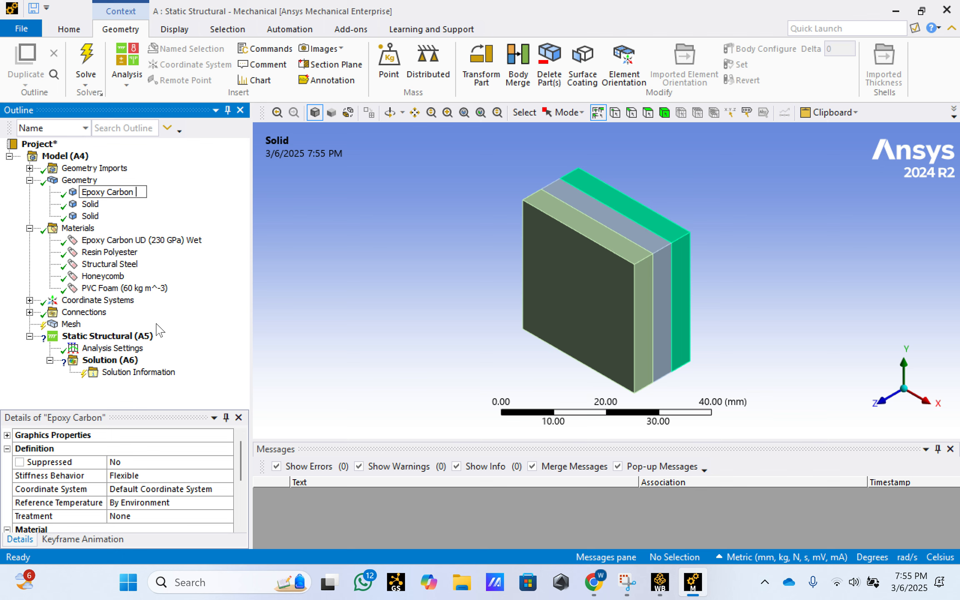
pyautogui.write('UD')
pyautogui.press('Return')
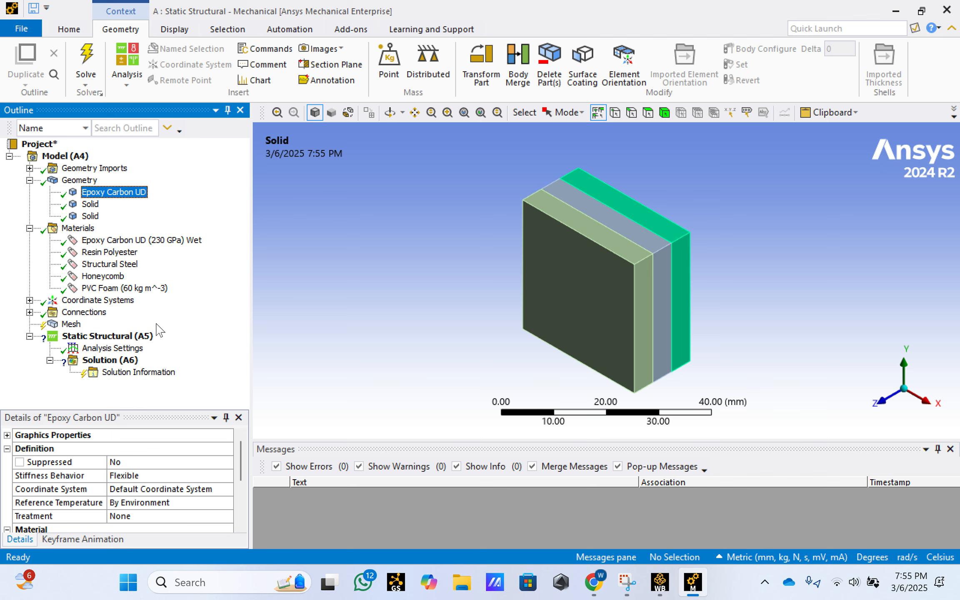
# - Rename the second solid, the middle layer, as PVC Foam
pyautogui.click(88, 204)
pyautogui.rightClick(91, 204)
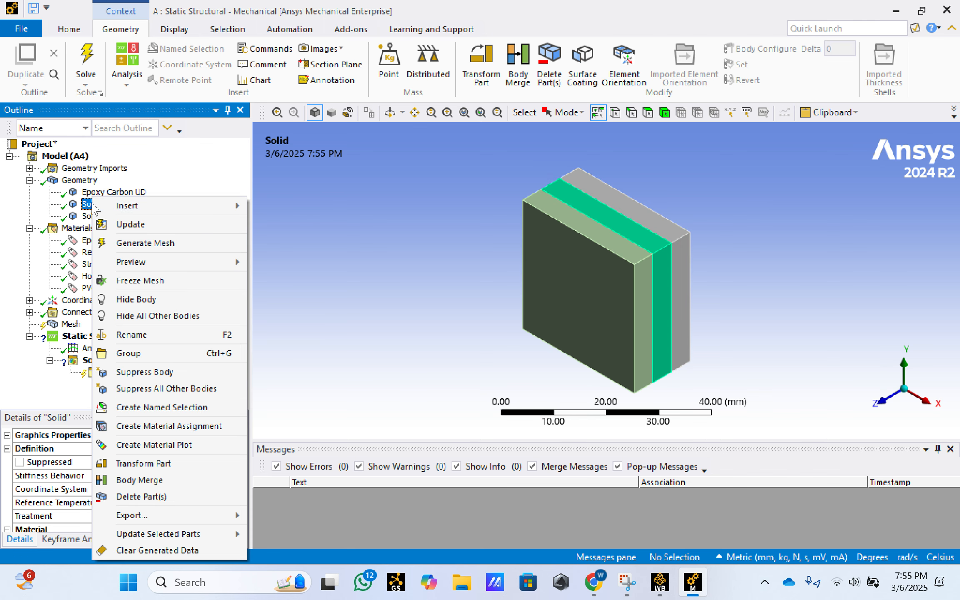
pyautogui.click(74, 205)
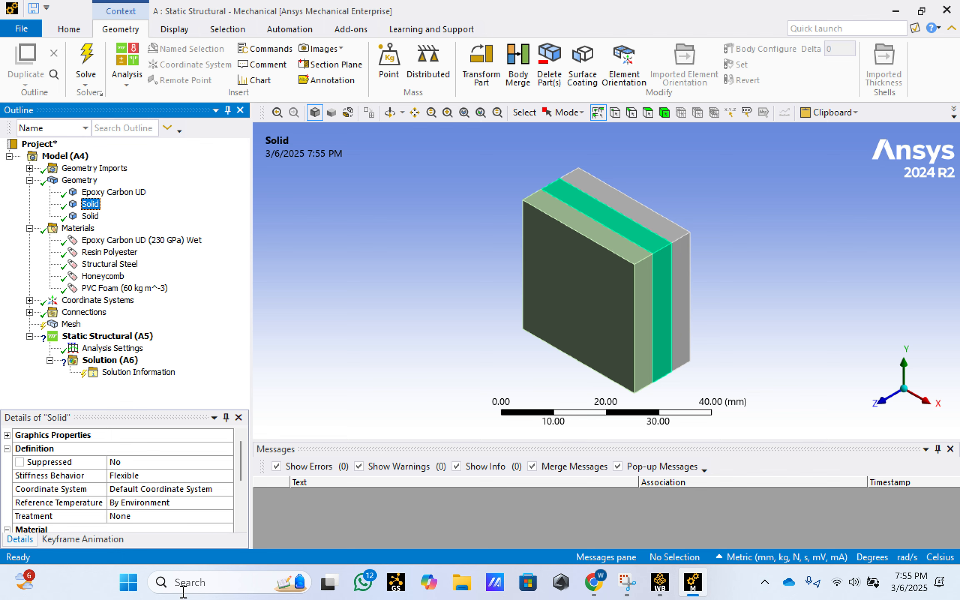
pyautogui.moveTo(237, 457); pyautogui.dragTo(243, 474)
pyautogui.rightClick(85, 204)
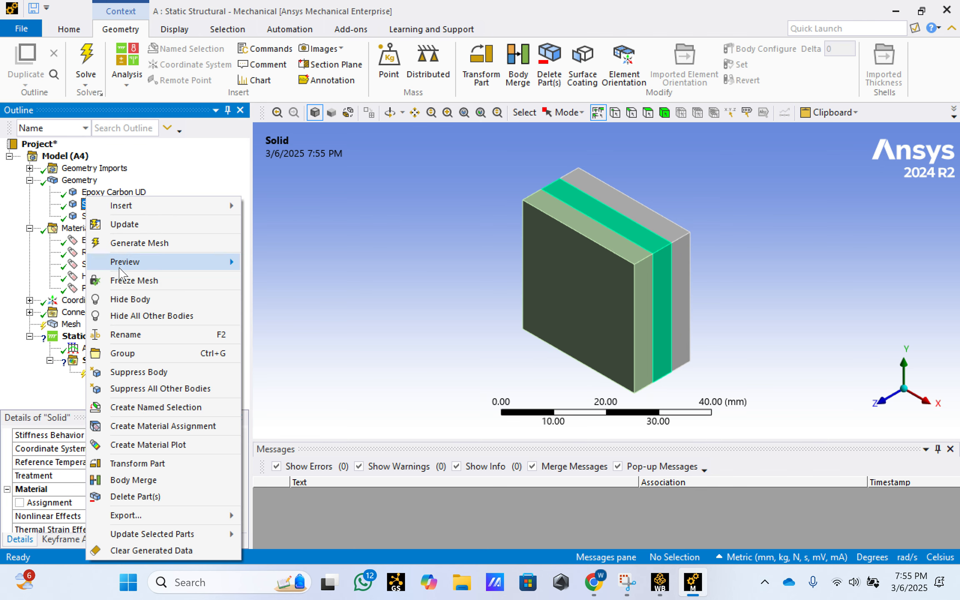
pyautogui.click(129, 335)
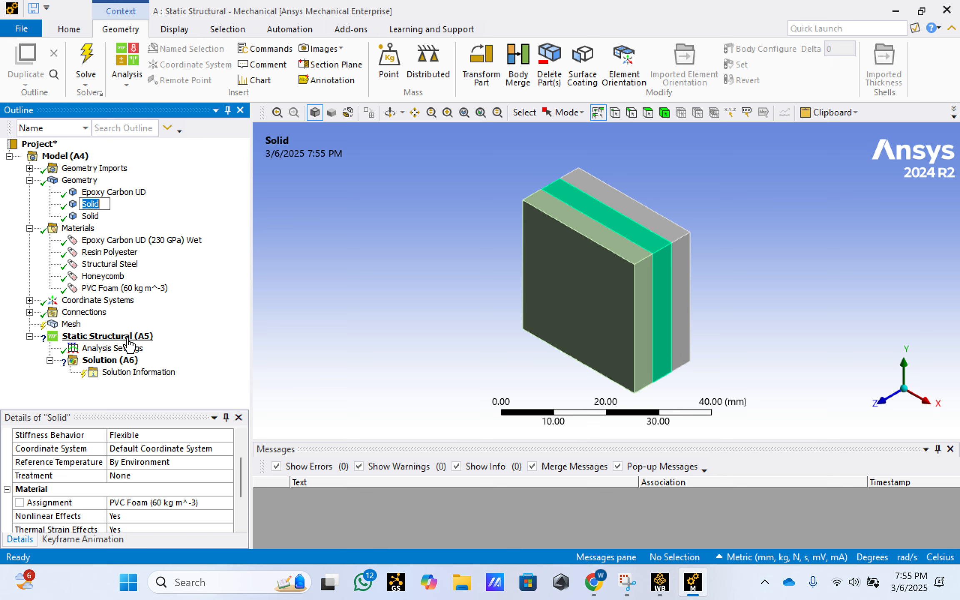
pyautogui.write('pv')
pyautogui.press('BackSpace')
pyautogui.press('BackSpace')
pyautogui.write('PVC Foam')
pyautogui.press('Return')
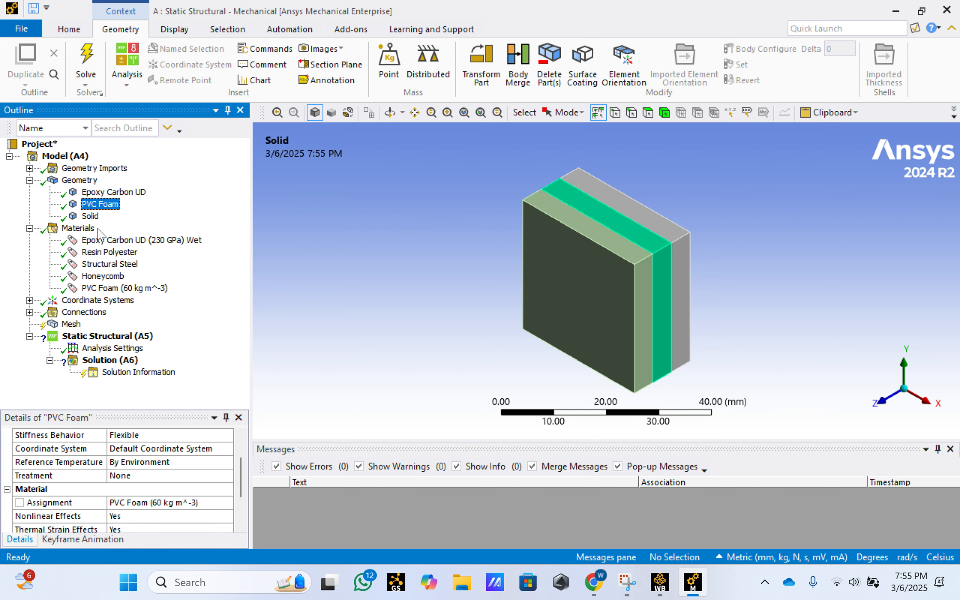
# - Rename the third solid, the front layer, as Epoxy Carbon UD
pyautogui.rightClick(90, 217)
pyautogui.click(130, 337)
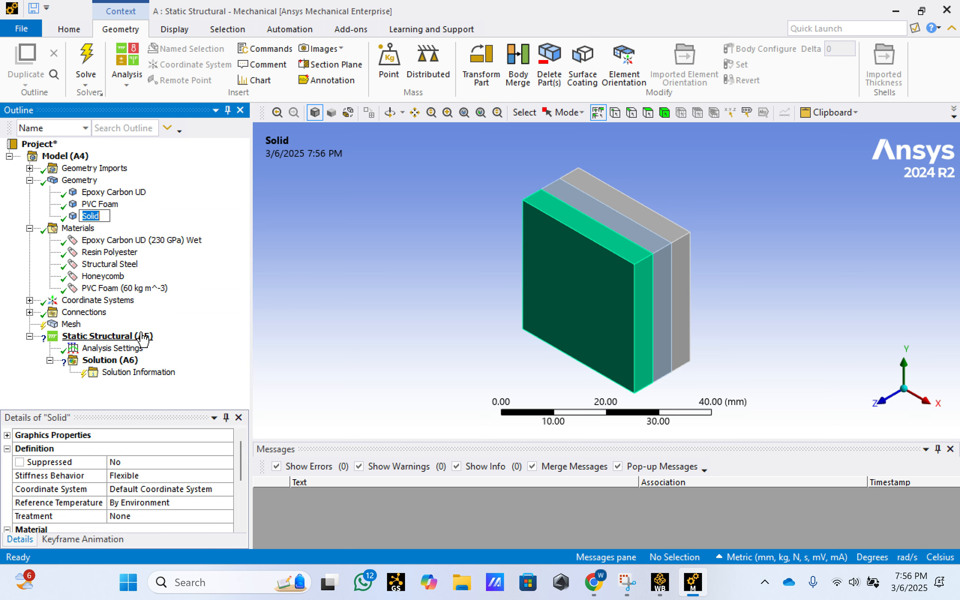
pyautogui.write('Epoxy Carbon UD')
pyautogui.press('Return')
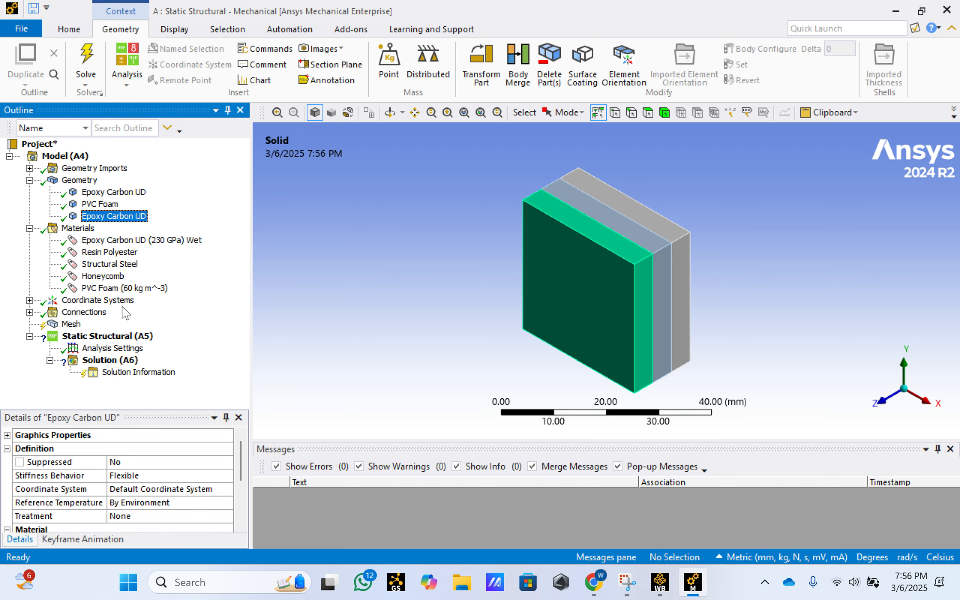
# - Generate the mesh for the three-layer sandwich with the default element size
pyautogui.click(69, 327)
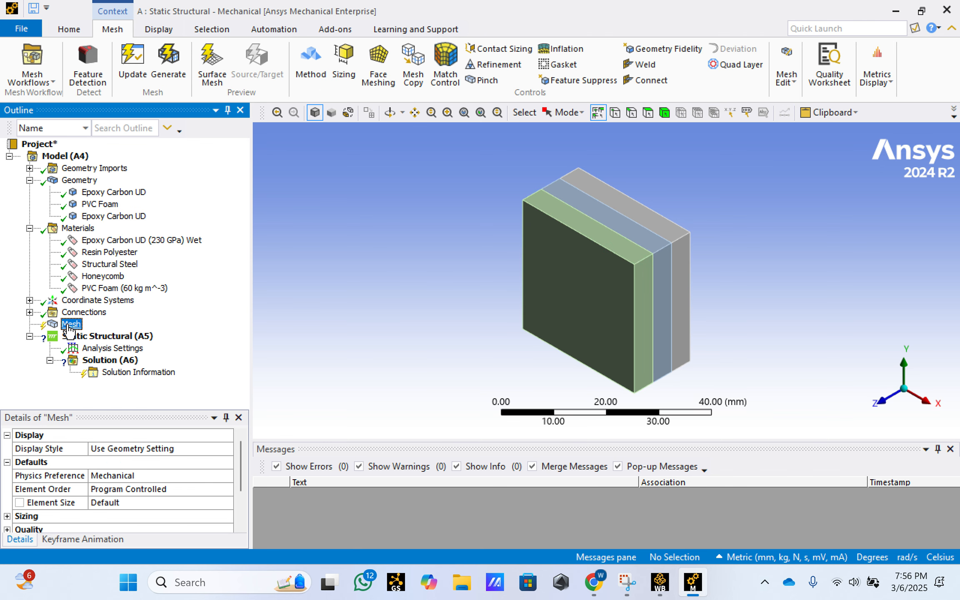
pyautogui.click(667, 113)
pyautogui.rightClick(71, 325)
pyautogui.click(119, 368)
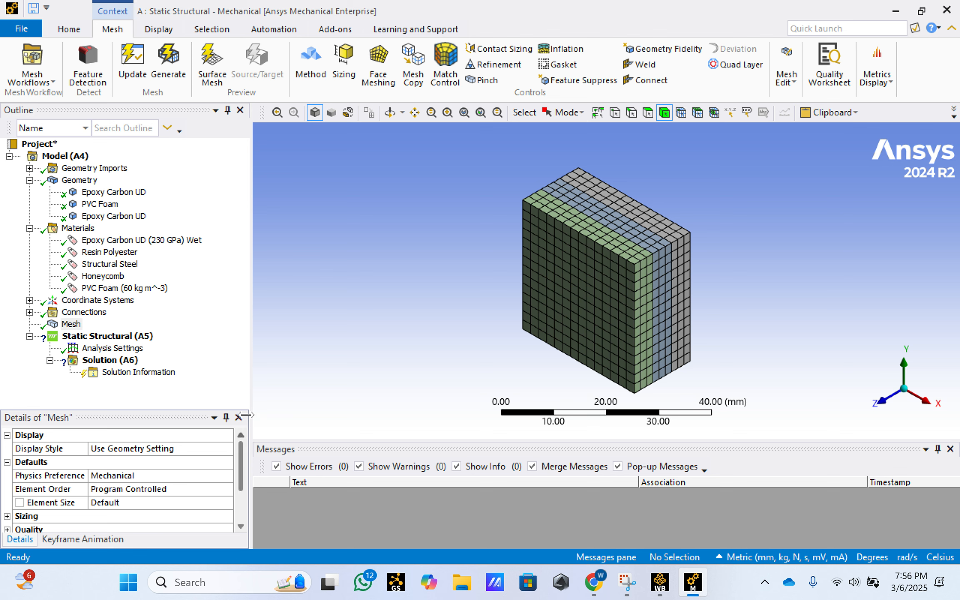
pyautogui.scroll(-1, 129, 508)
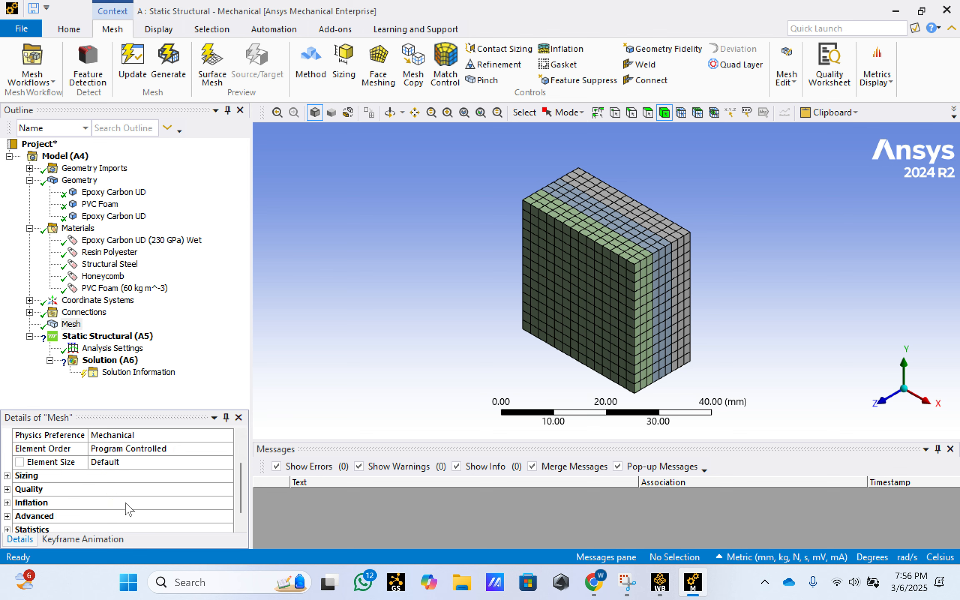
pyautogui.click(131, 465)
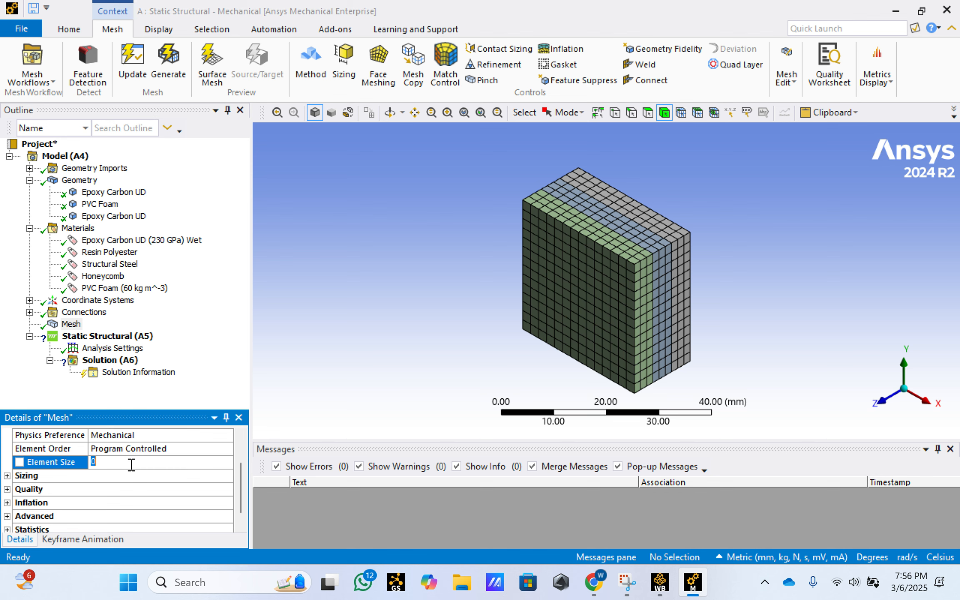
pyautogui.click(486, 327)
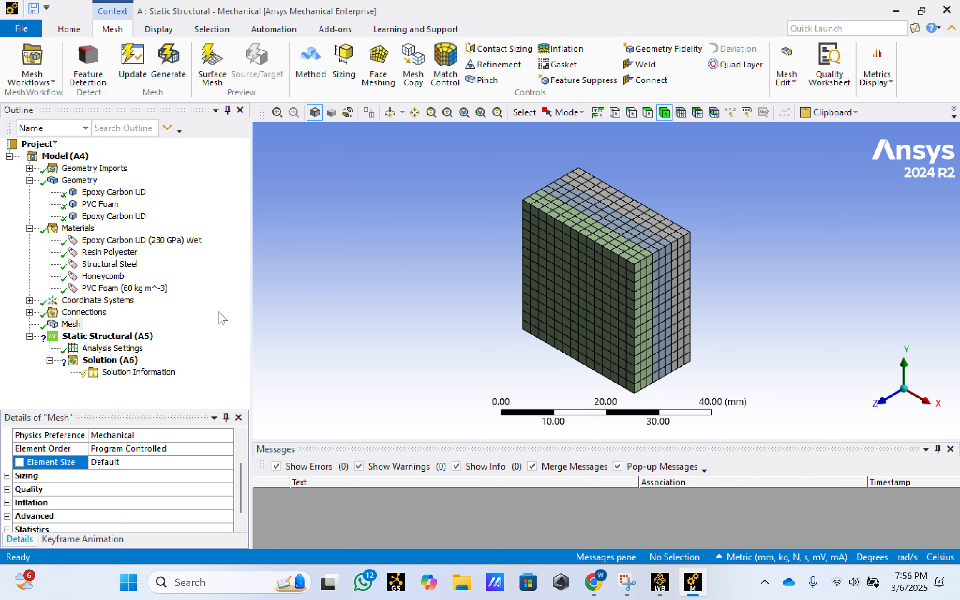
pyautogui.scroll(-1, 361, 281)
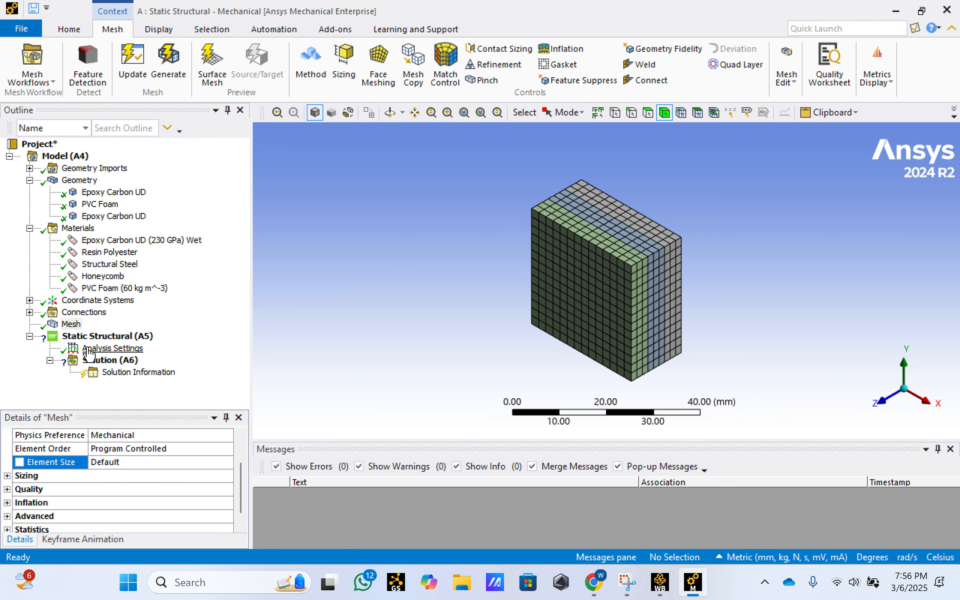
# - Try to add a fixed support to the three layers' side faces at the +X end of the sandwich
pyautogui.click(110, 337)
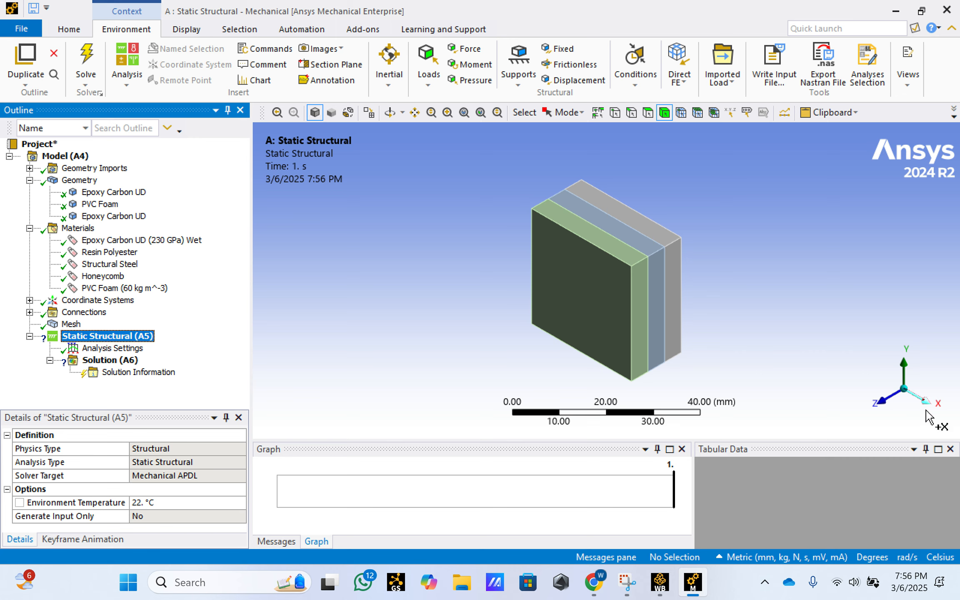
pyautogui.click(649, 112)
pyautogui.click(637, 313)
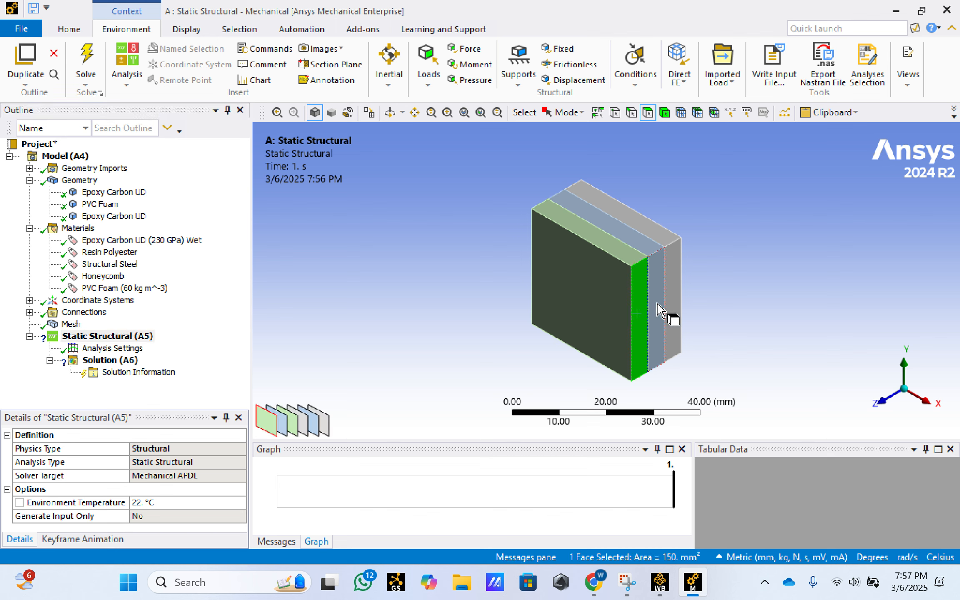
pyautogui.keyDown('ctrl'); pyautogui.click(657, 310); pyautogui.keyUp('ctrl')
pyautogui.keyDown('ctrl'); pyautogui.click(673, 301); pyautogui.keyUp('ctrl')
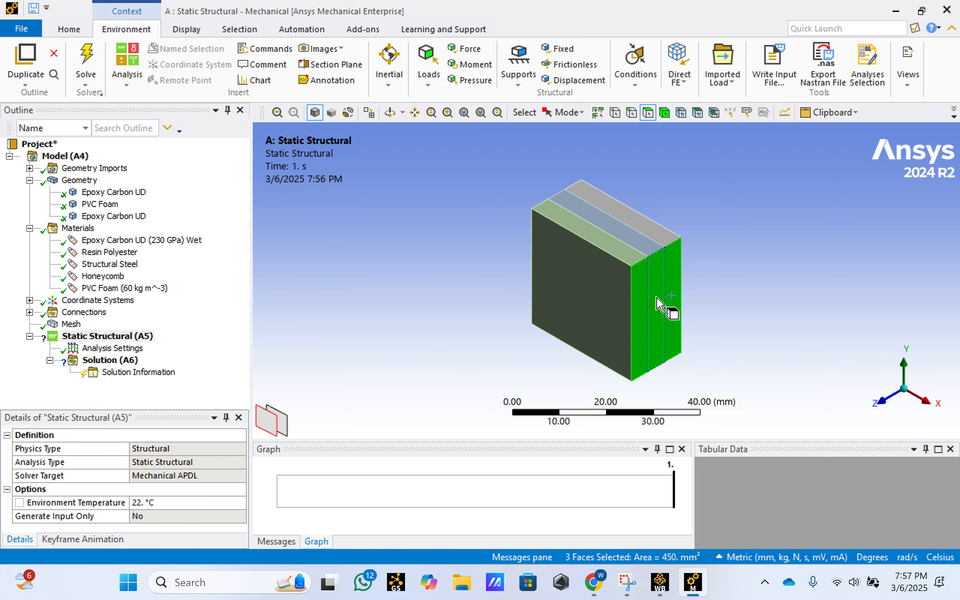
pyautogui.click(558, 47)
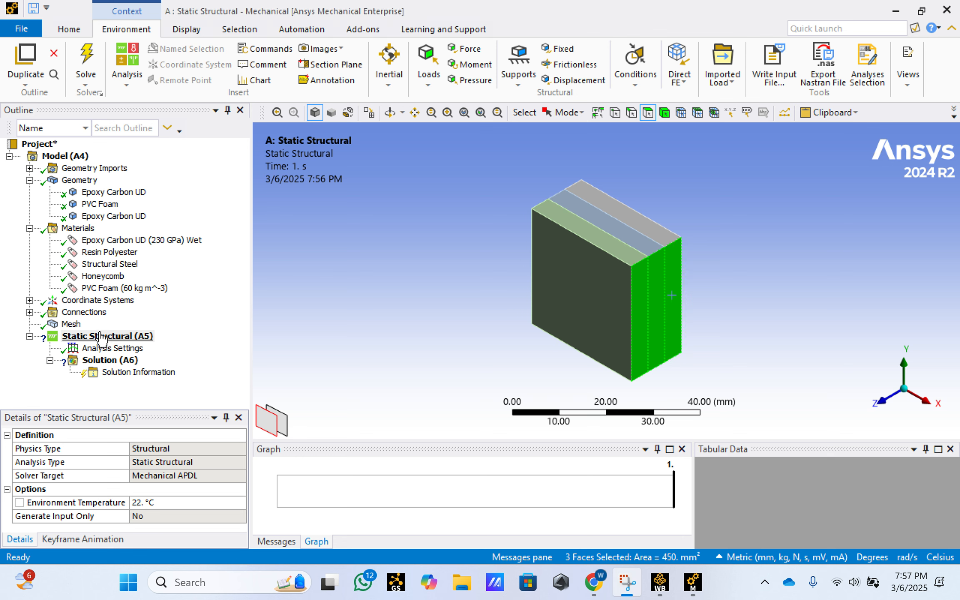
pyautogui.click(100, 336)
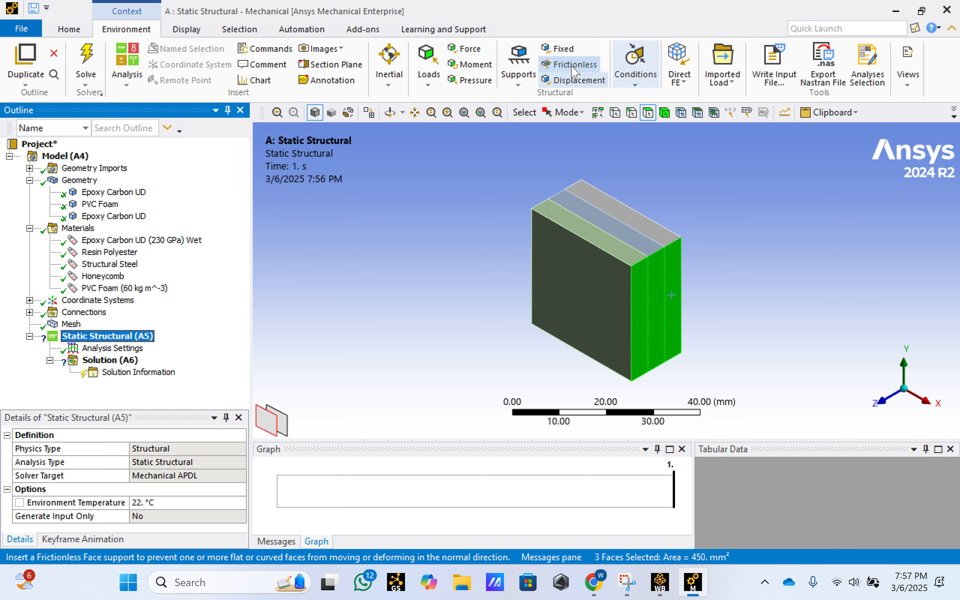
pyautogui.click(562, 47)
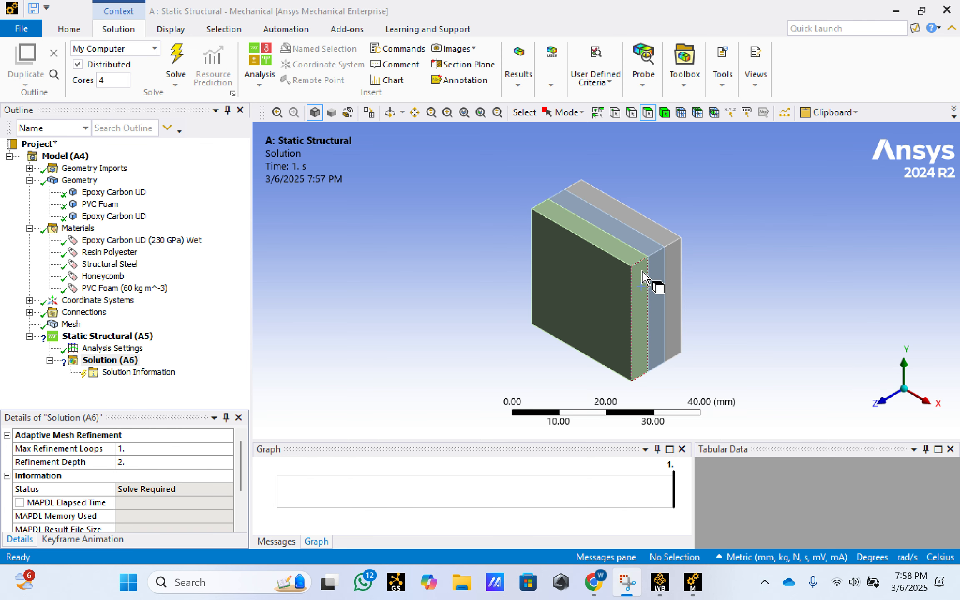
# - Insert a Fixed Support in the static structural analysis on the three layers' side faces at the +X end
pyautogui.click(643, 310)
pyautogui.keyDown('ctrl'); pyautogui.click(656, 302); pyautogui.keyUp('ctrl')
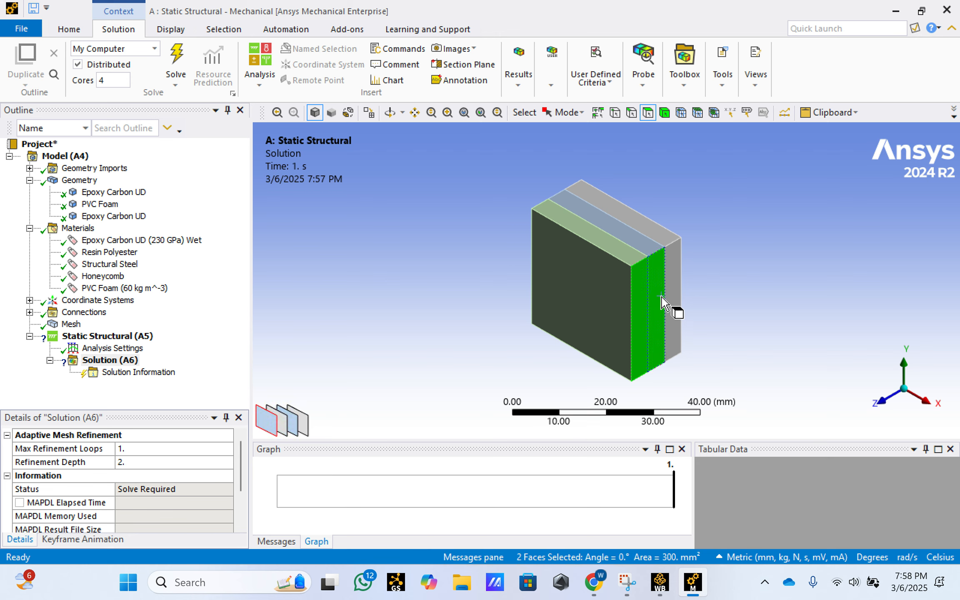
pyautogui.keyDown('ctrl'); pyautogui.click(672, 294); pyautogui.keyUp('ctrl')
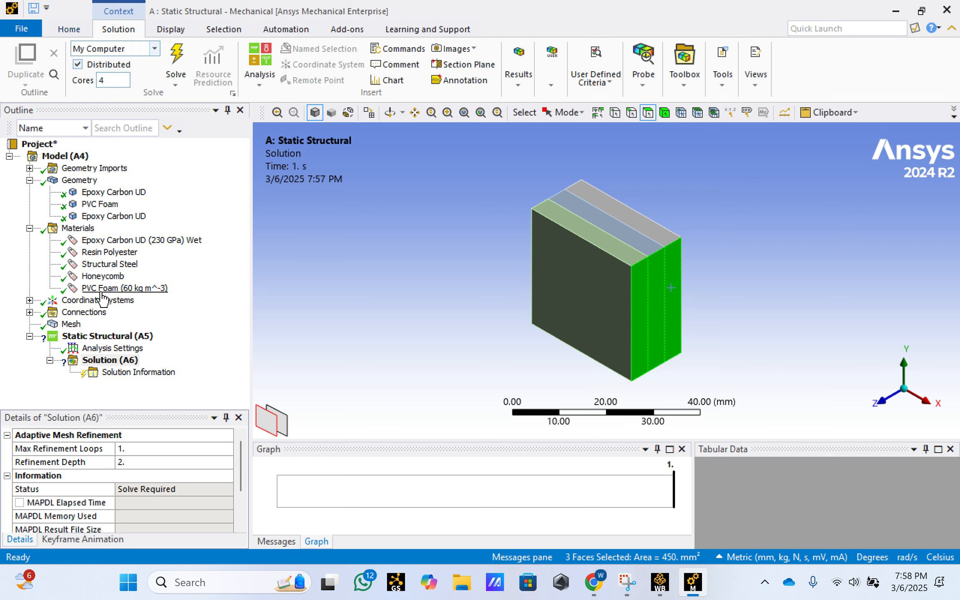
pyautogui.click(105, 336)
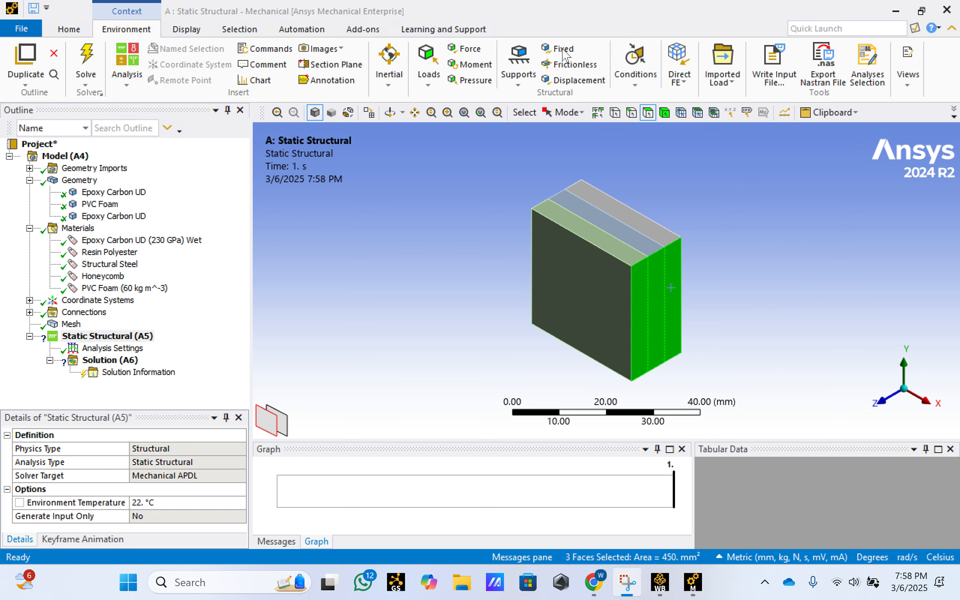
pyautogui.rightClick(105, 337)
pyautogui.moveTo(198, 350)
pyautogui.click(294, 329)
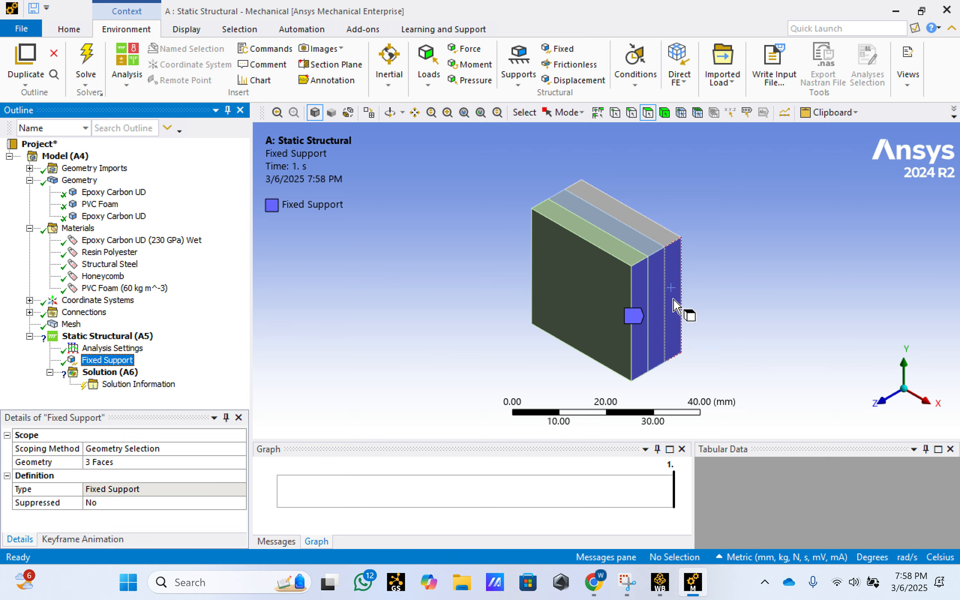
# - Insert a Force load on the three layers' side faces at the -X end, opposite the fixed support
pyautogui.scroll(-1, 686, 289)
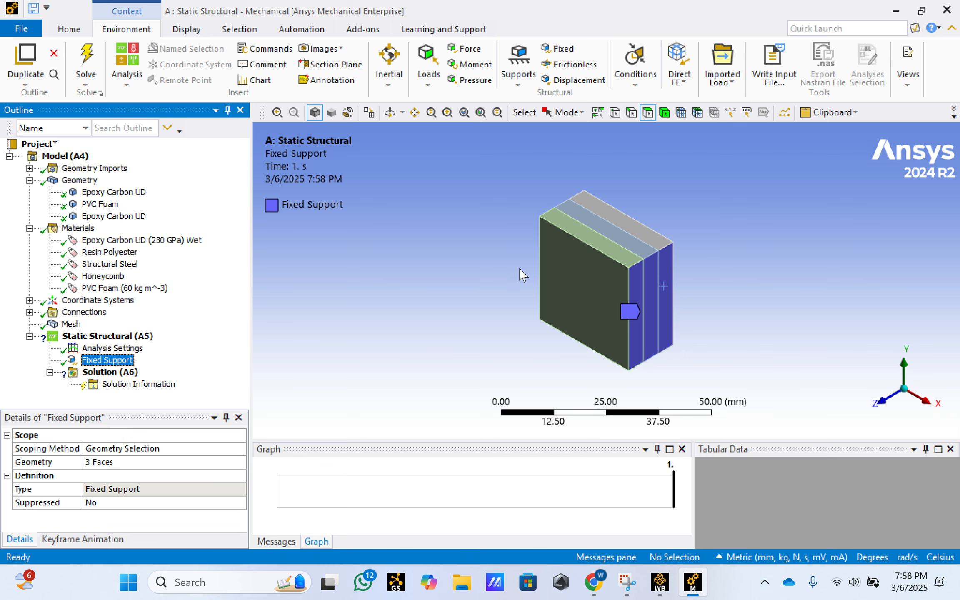
pyautogui.moveTo(471, 262); pyautogui.dragTo(542, 298, button='middle')
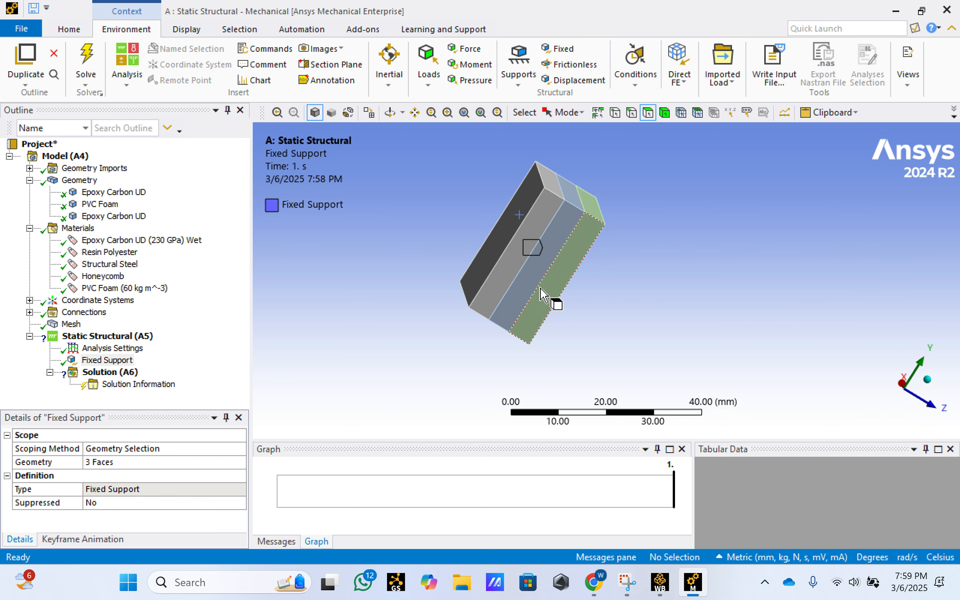
pyautogui.moveTo(657, 265); pyautogui.dragTo(734, 252, button='middle')
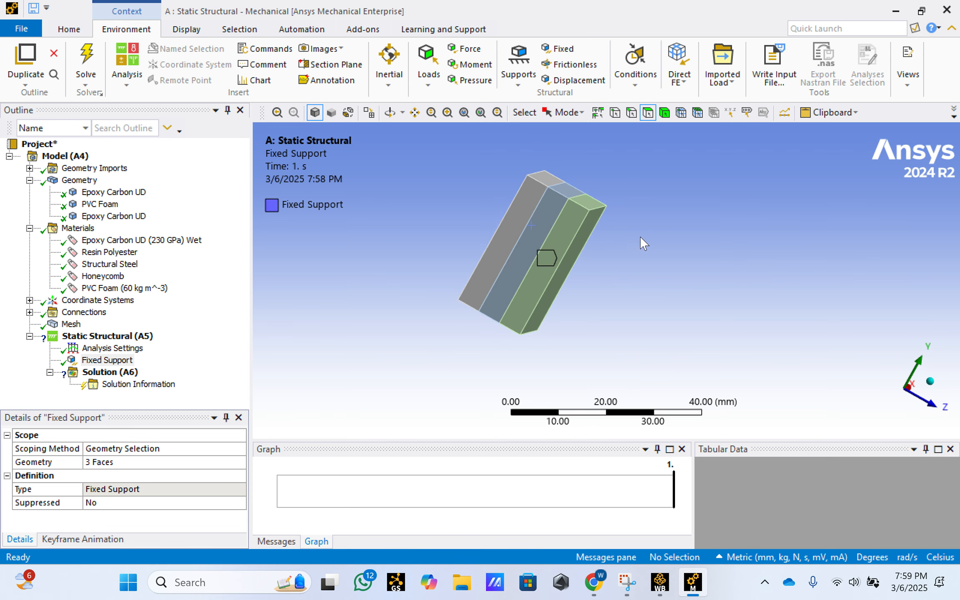
pyautogui.moveTo(769, 220); pyautogui.dragTo(692, 227, button='middle')
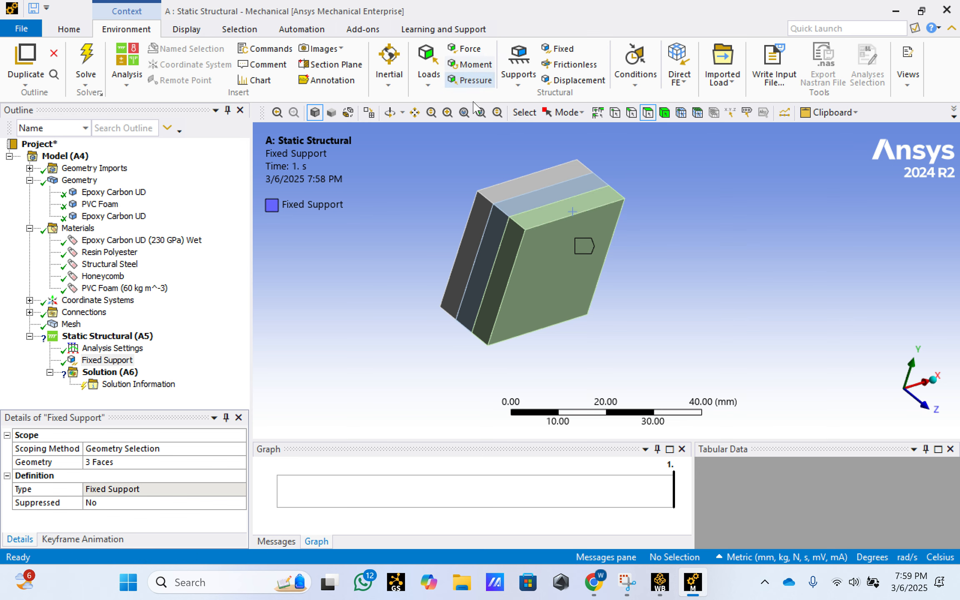
pyautogui.moveTo(575, 300); pyautogui.dragTo(734, 249, button='middle')
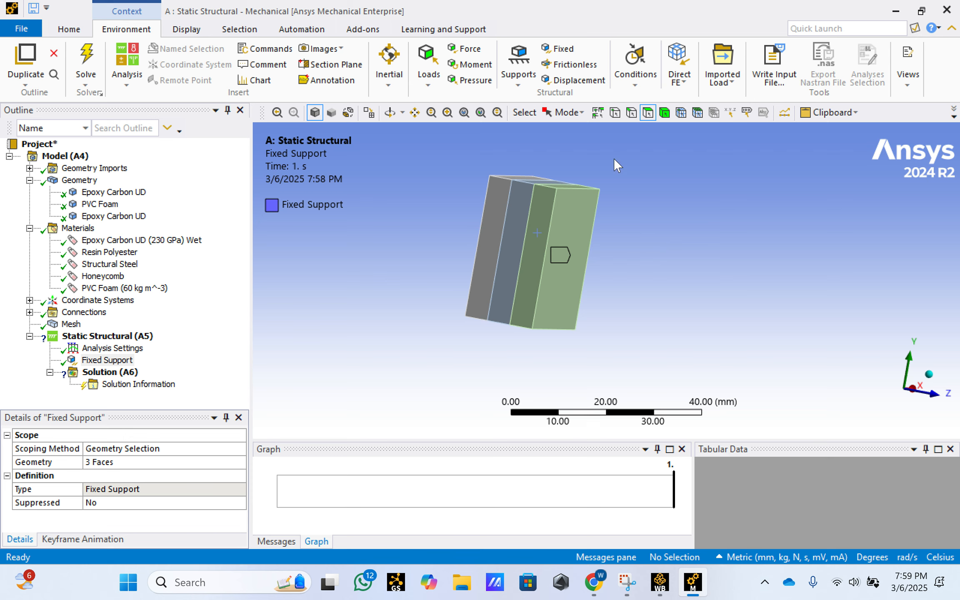
pyautogui.click(497, 225)
pyautogui.keyDown('ctrl'); pyautogui.click(521, 235); pyautogui.keyUp('ctrl')
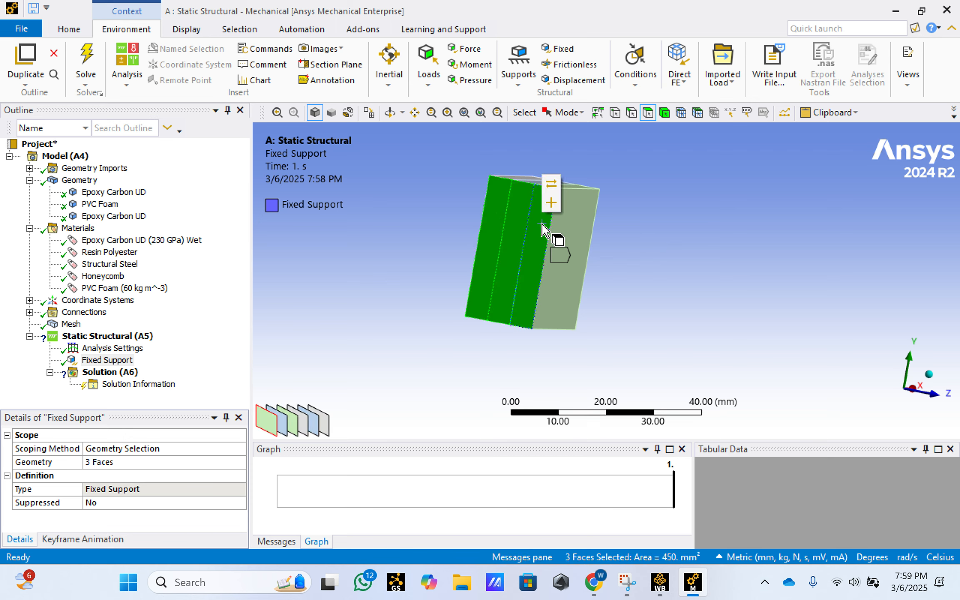
pyautogui.keyDown('ctrl'); pyautogui.click(546, 233); pyautogui.keyUp('ctrl')
pyautogui.rightClick(117, 338)
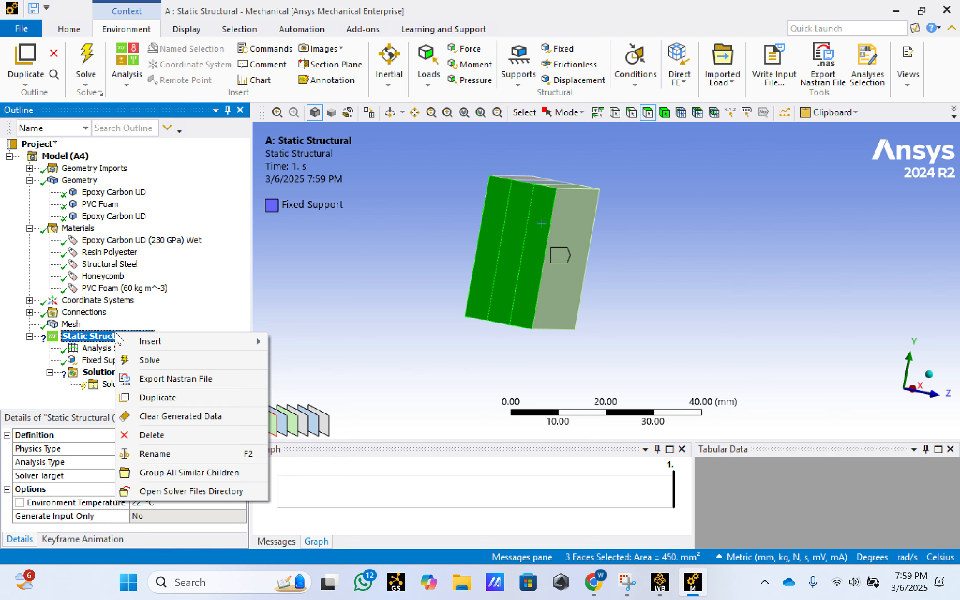
pyautogui.moveTo(153, 344)
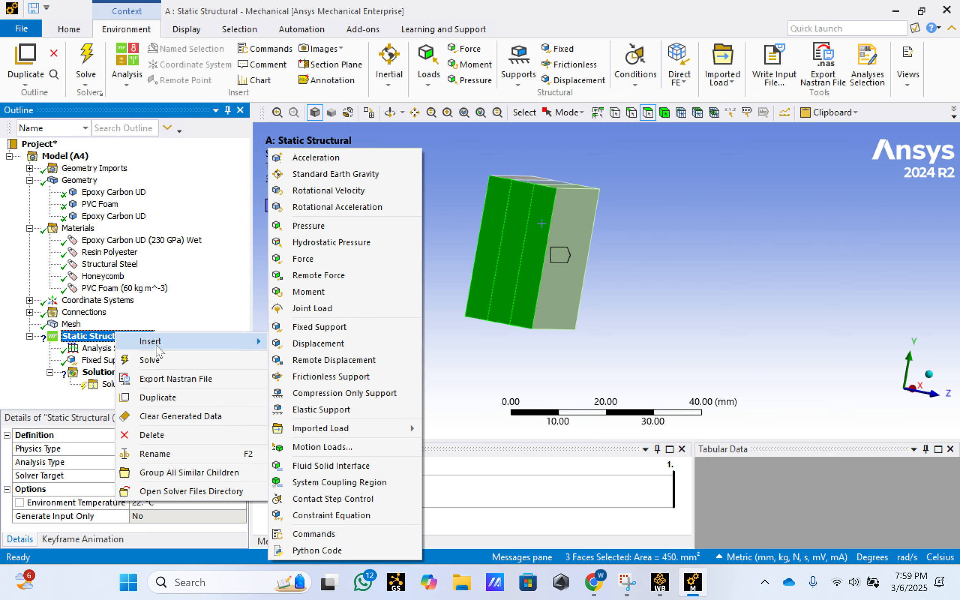
pyautogui.click(309, 259)
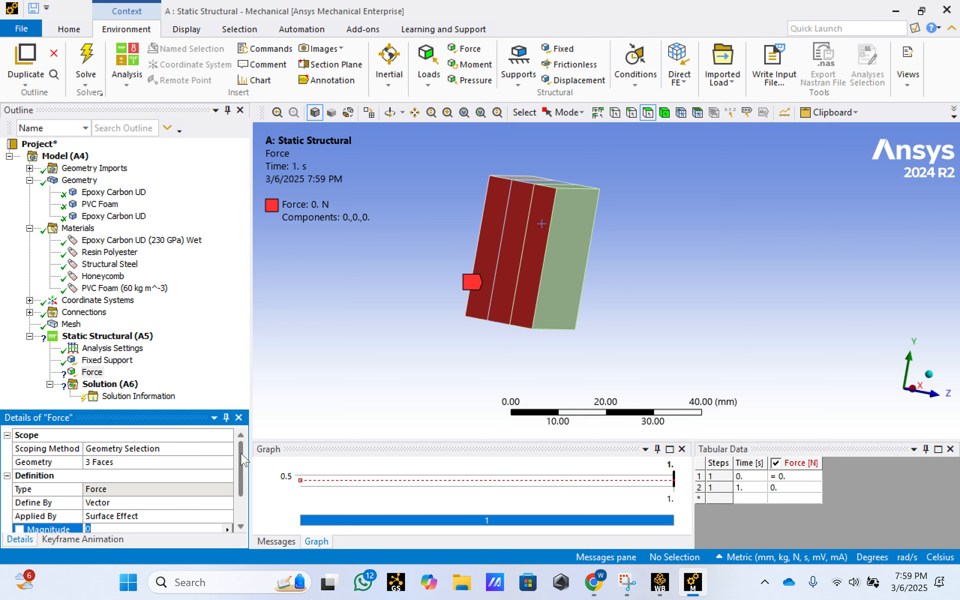
# - Set the magnitude of the vector-defined force to 1000 N
pyautogui.scroll(-1, 244, 459)
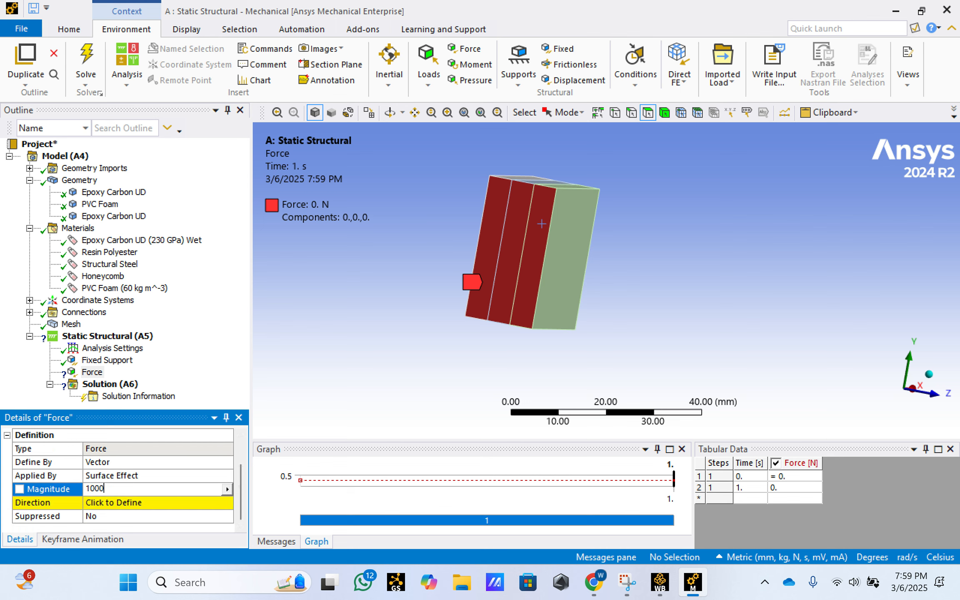
pyautogui.write('1000')
pyautogui.press('Return')
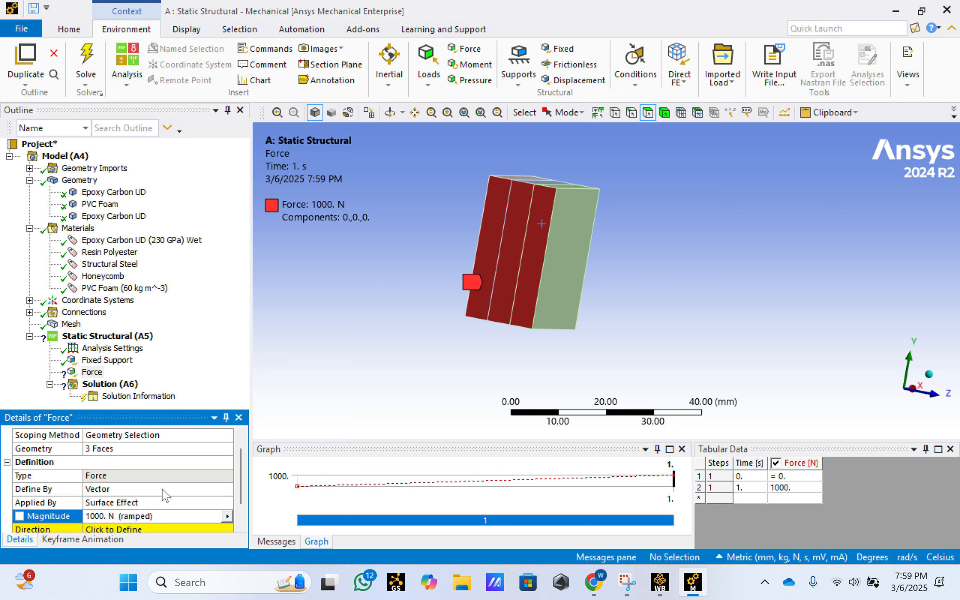
pyautogui.scroll(-1, 243, 495)
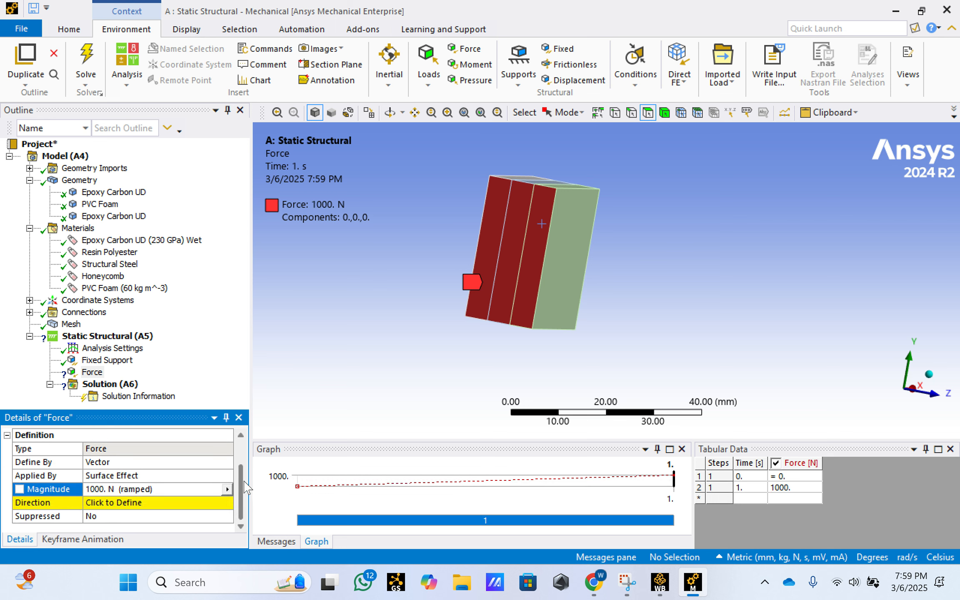
pyautogui.scroll(1, 243, 479)
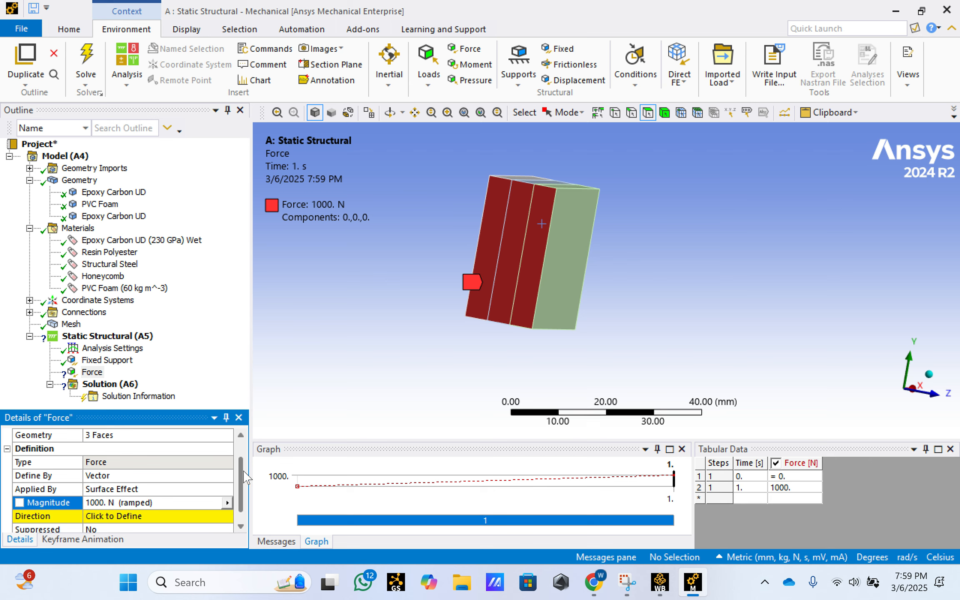
# - Define the force by components in the global coordinate system and set its X component to 1000 N
pyautogui.click(182, 476)
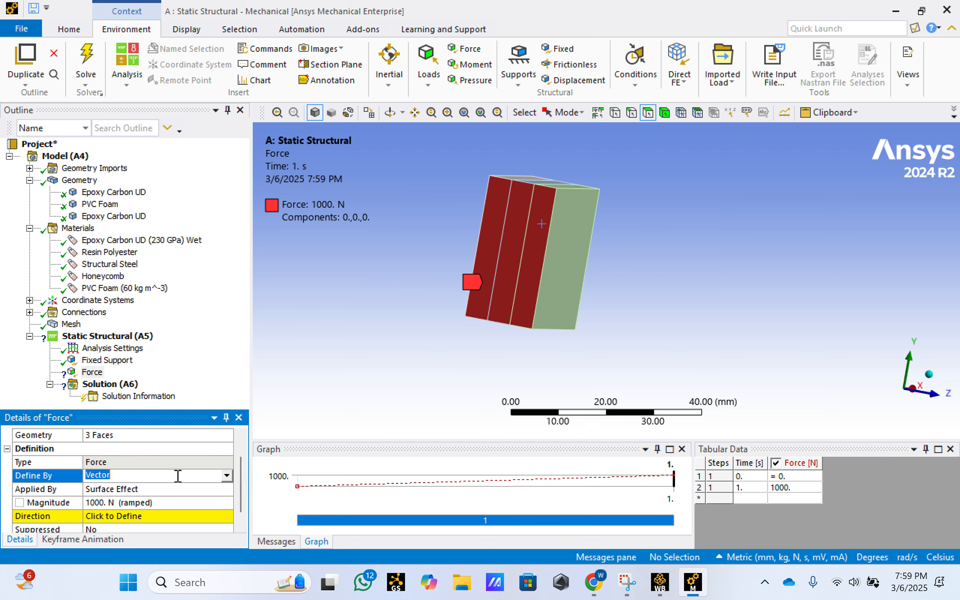
pyautogui.click(226, 476)
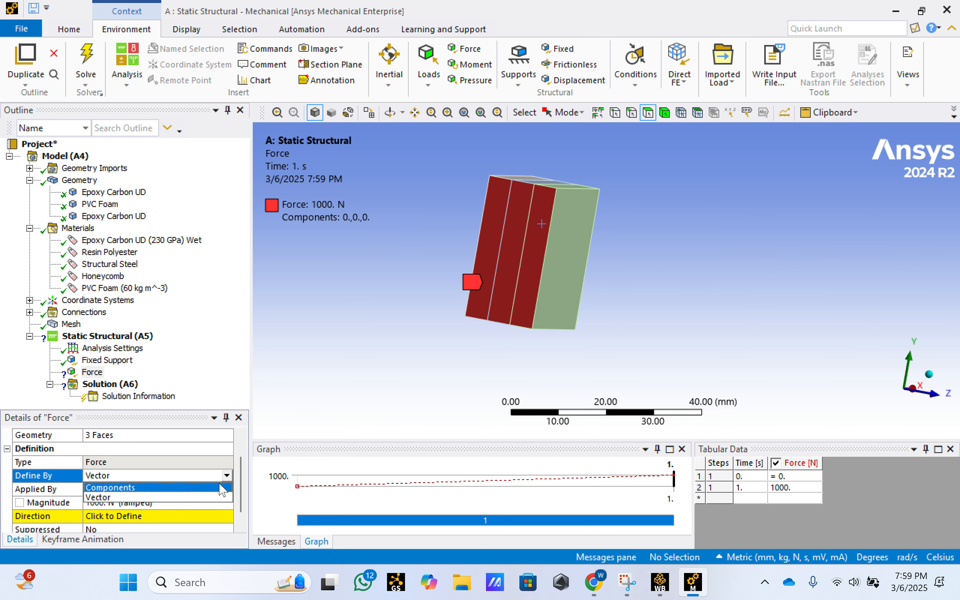
pyautogui.click(220, 490)
pyautogui.moveTo(241, 474); pyautogui.dragTo(240, 496)
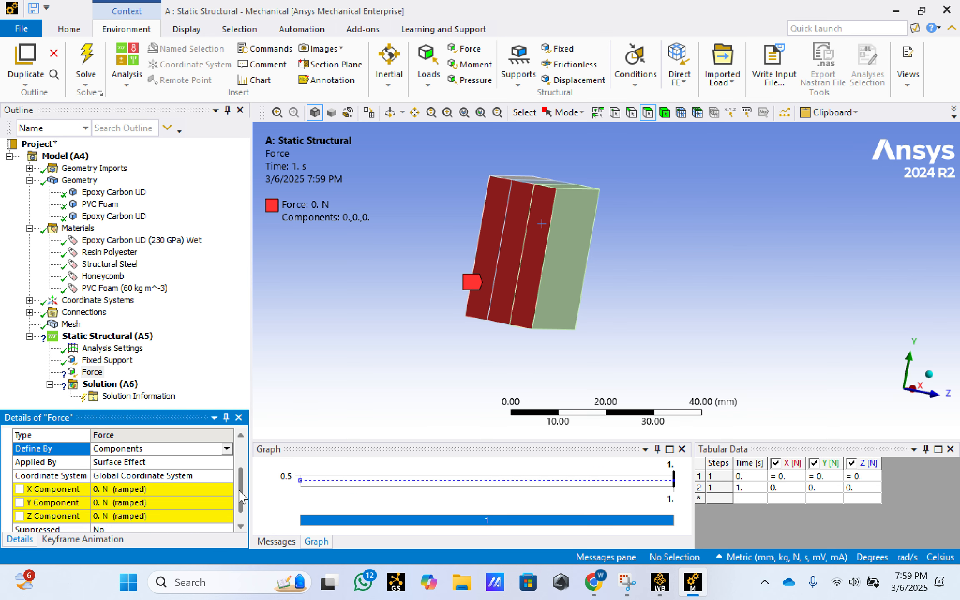
pyautogui.moveTo(616, 300); pyautogui.dragTo(712, 262, button='middle')
pyautogui.click(122, 487)
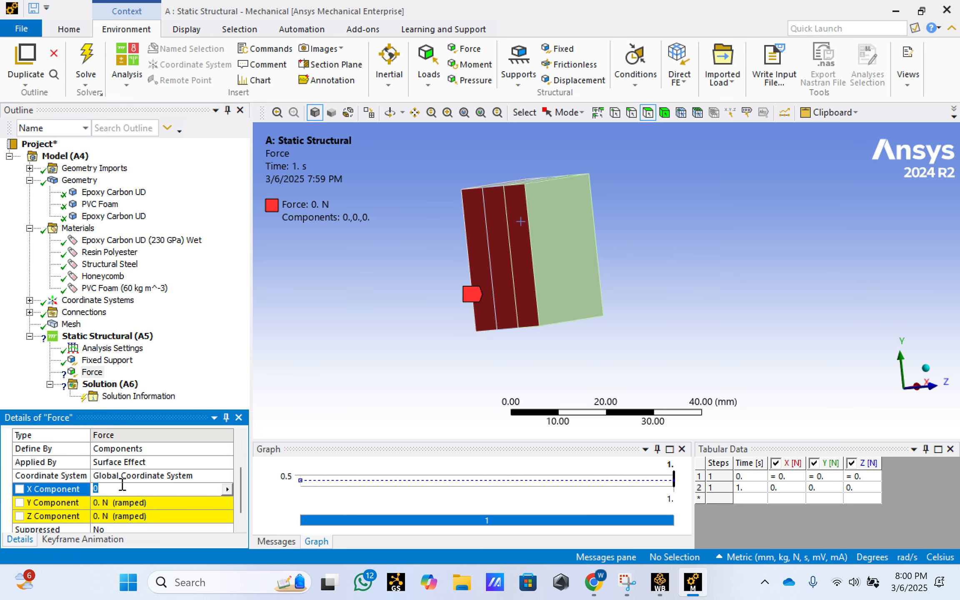
pyautogui.write('1000')
pyautogui.press('Return')
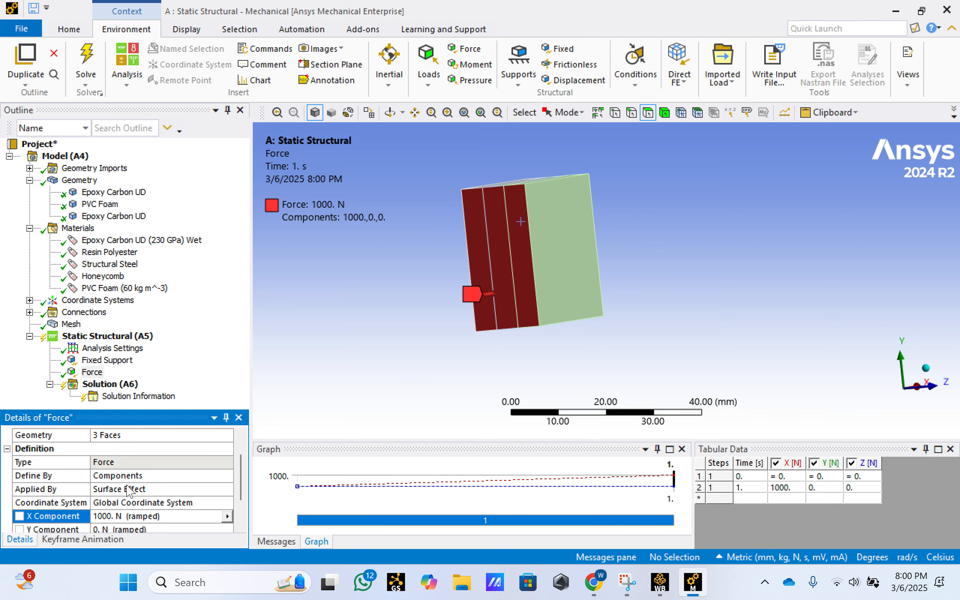
# - Check the force arrow's direction on the loaded faces and reverse the load by setting its X component to -1000 N
pyautogui.scroll(2, 553, 275)
pyautogui.scroll(2, 435, 317)
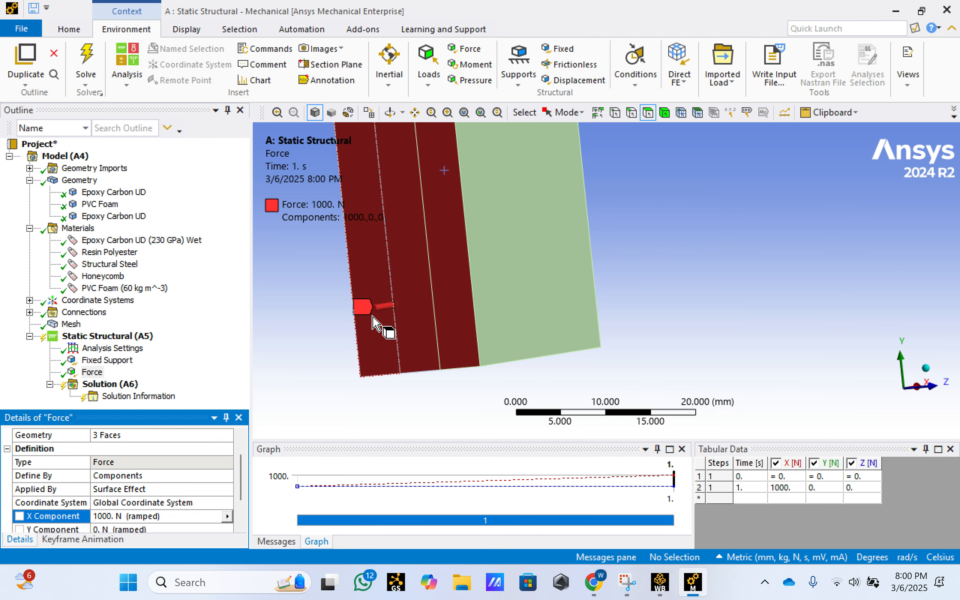
pyautogui.moveTo(669, 282); pyautogui.dragTo(680, 279, button='middle')
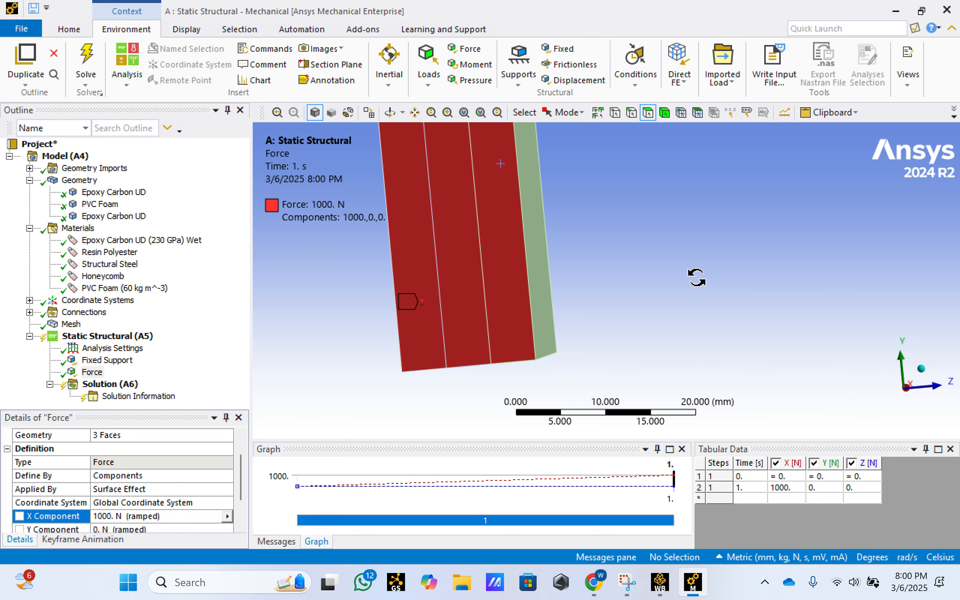
pyautogui.moveTo(697, 278); pyautogui.dragTo(588, 292, button='middle')
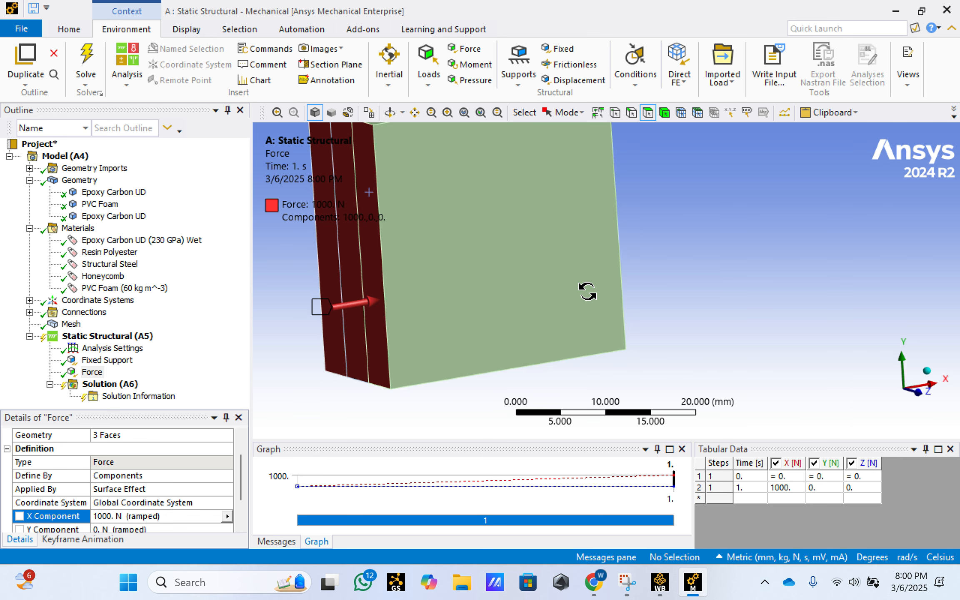
pyautogui.moveTo(241, 479); pyautogui.dragTo(241, 495)
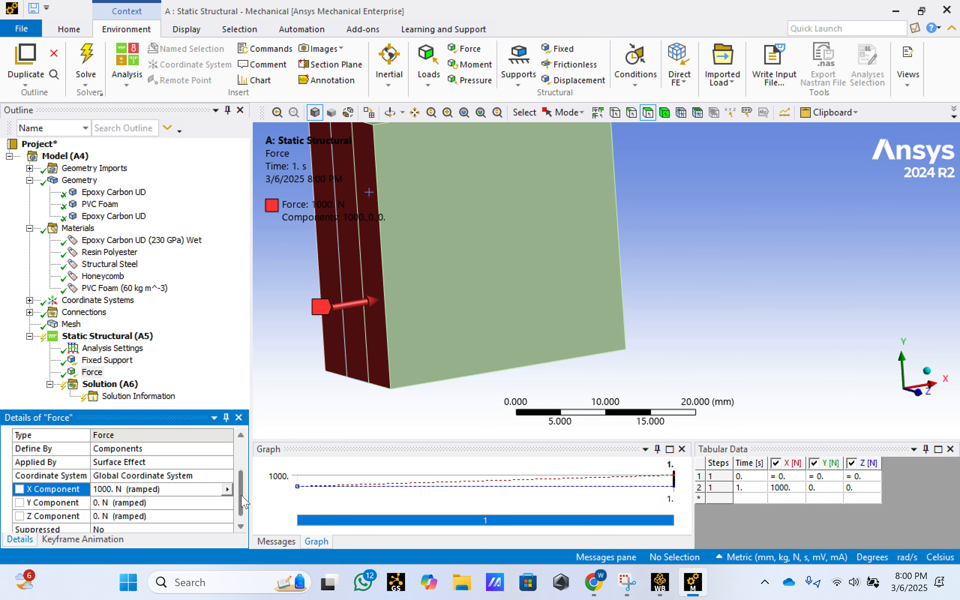
pyautogui.click(99, 489)
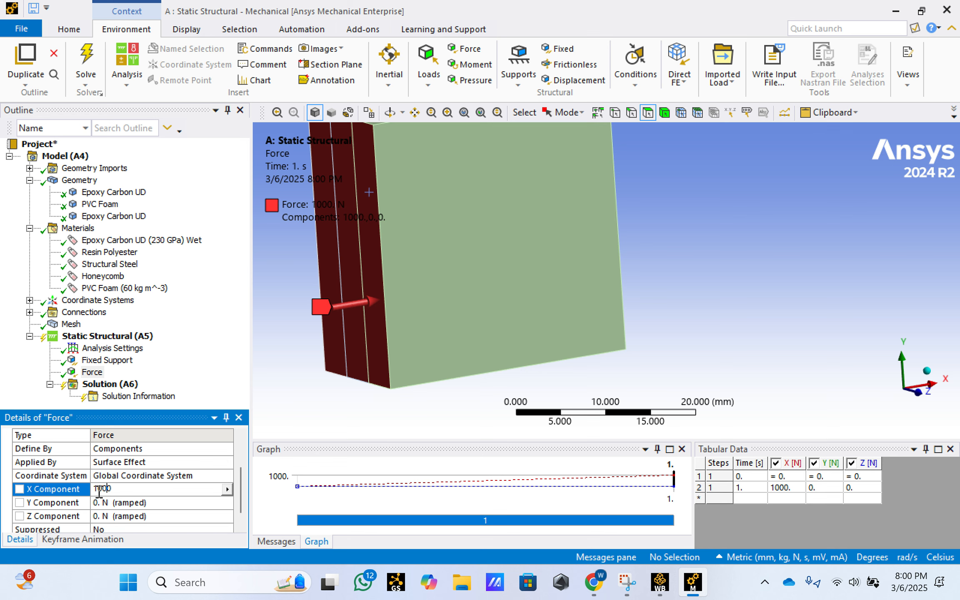
pyautogui.write('-')
pyautogui.press('Return')
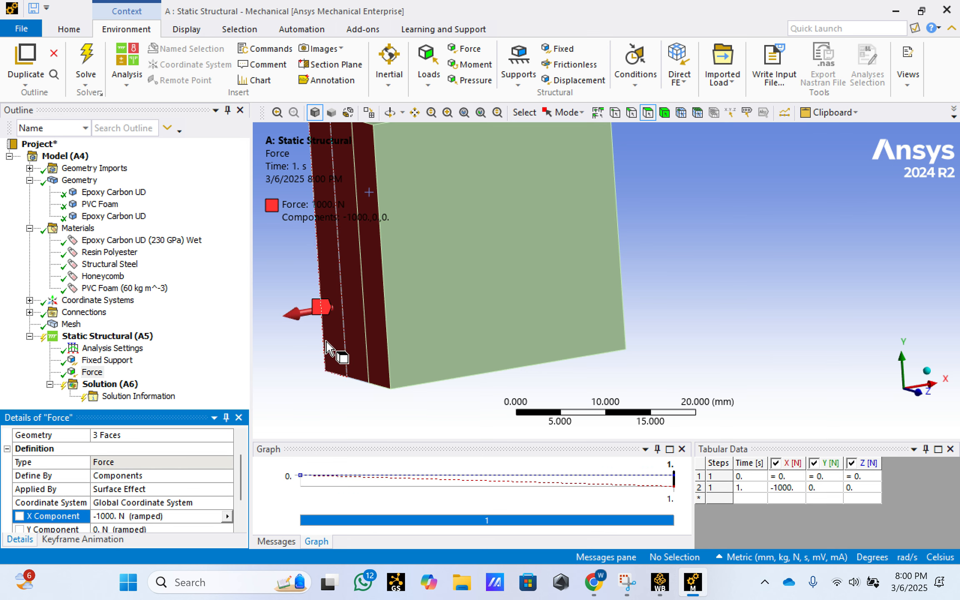
pyautogui.scroll(-2, 317, 313)
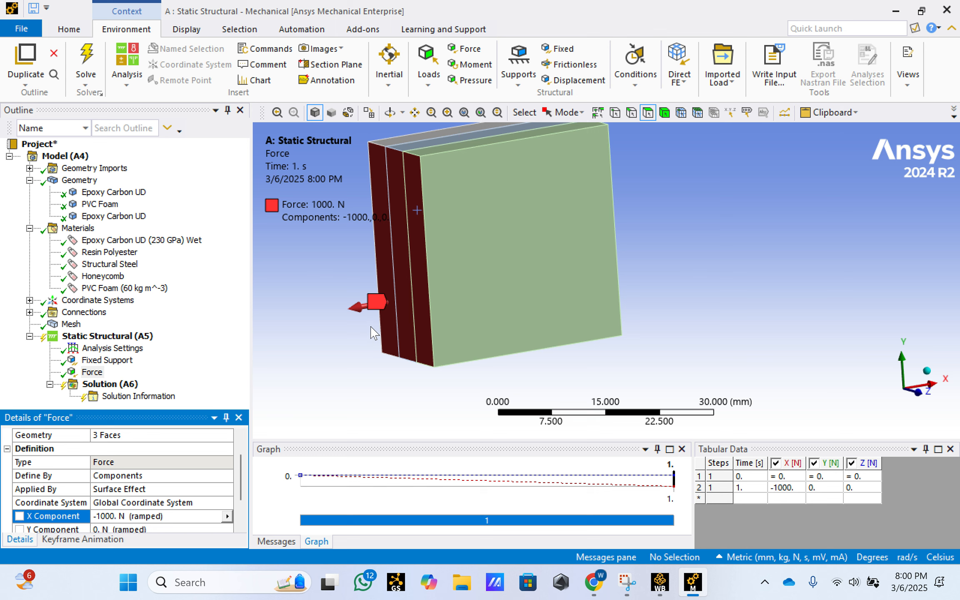
# - Add a Total Deformation result for all bodies to the static structural solution
pyautogui.click(124, 337)
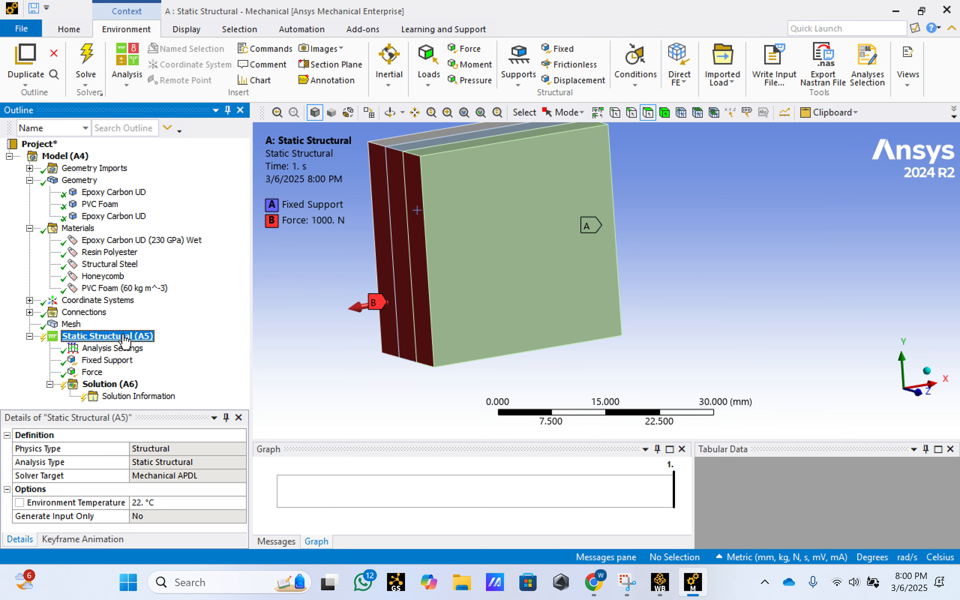
pyautogui.click(115, 385)
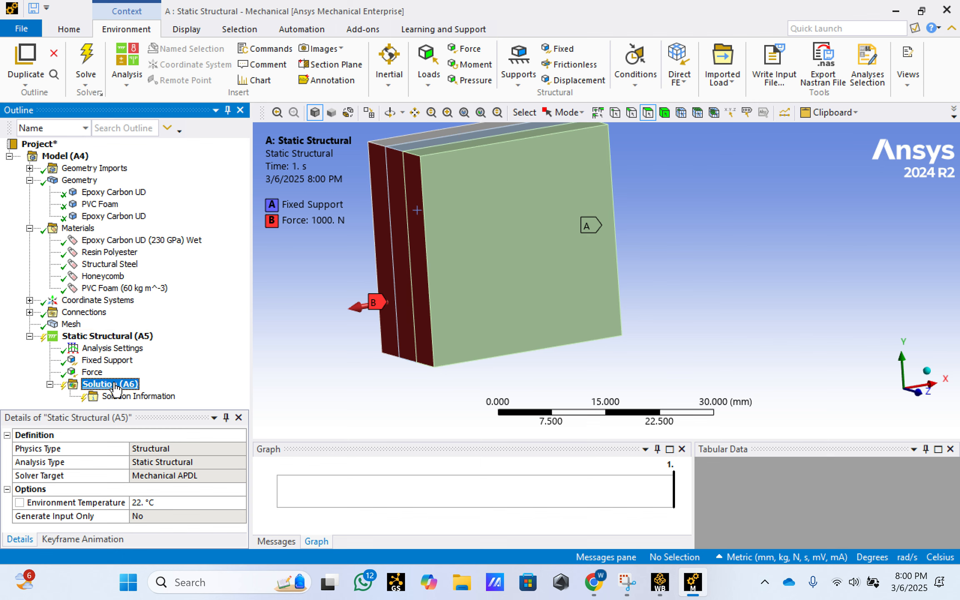
pyautogui.rightClick(116, 388)
pyautogui.moveTo(152, 395)
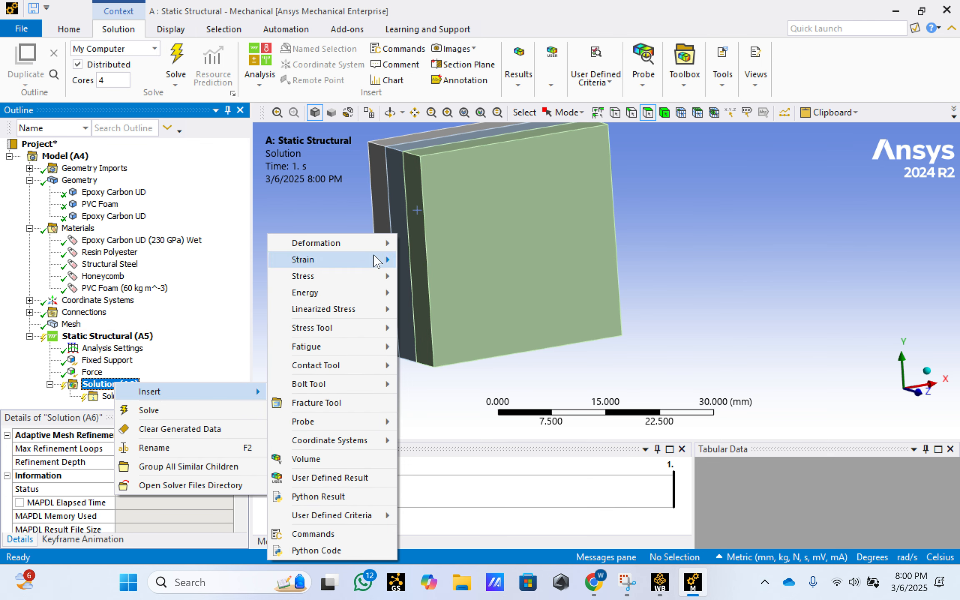
pyautogui.moveTo(383, 243)
pyautogui.click(430, 244)
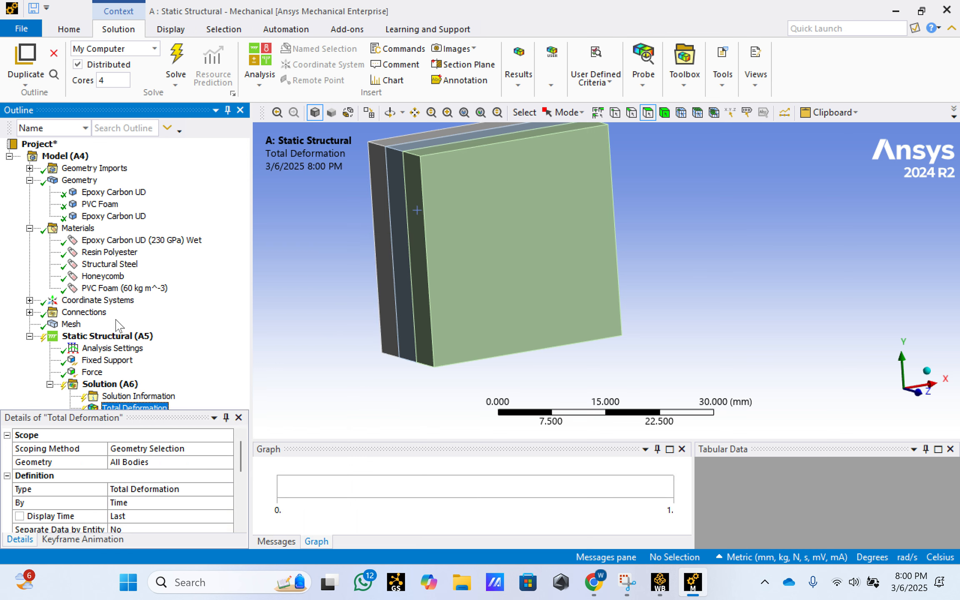
# - Add an Equivalent (von-Mises) elastic strain result to the solution and enlarge the outline area to show it
pyautogui.rightClick(122, 385)
pyautogui.moveTo(200, 389)
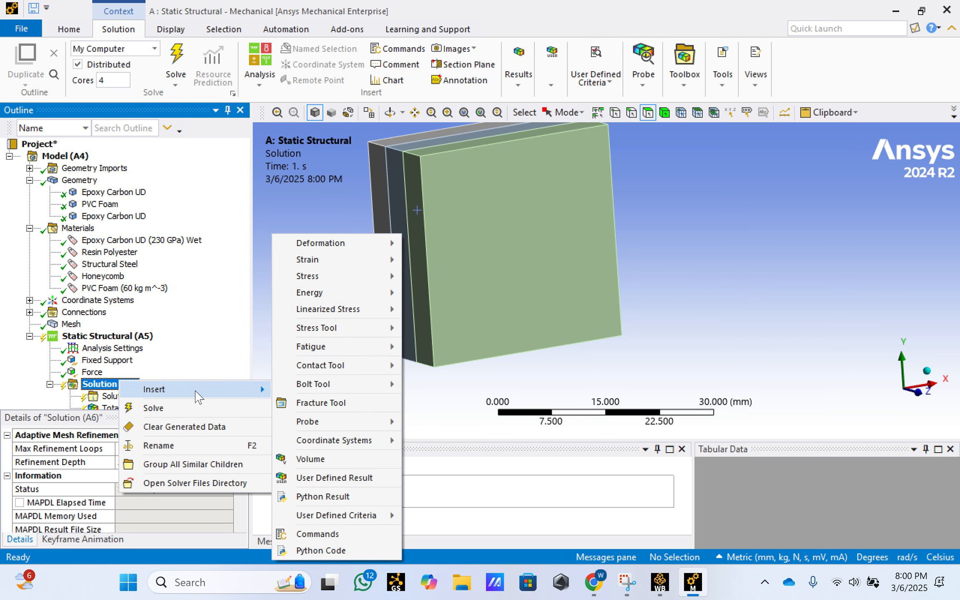
pyautogui.moveTo(354, 259)
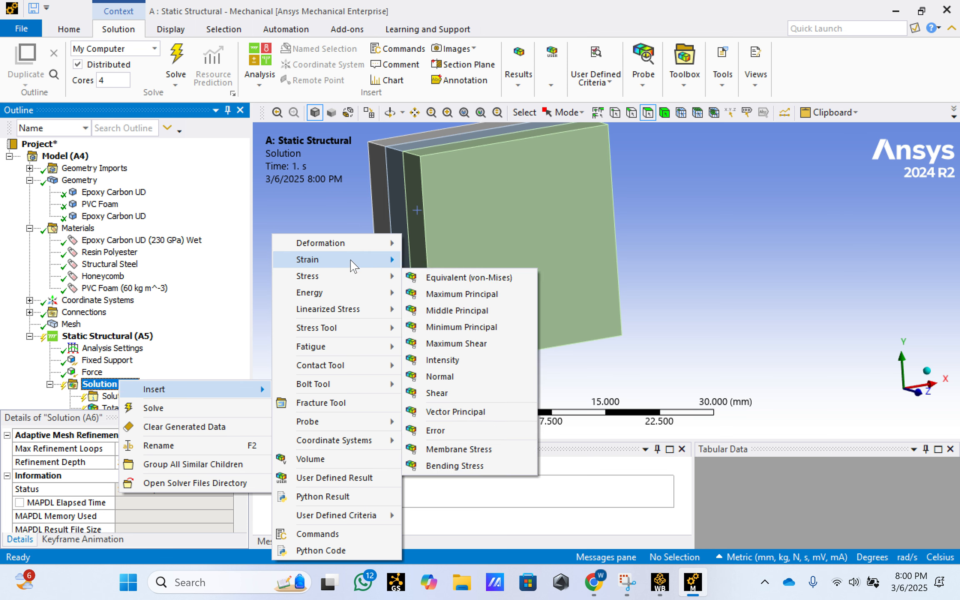
pyautogui.click(442, 259)
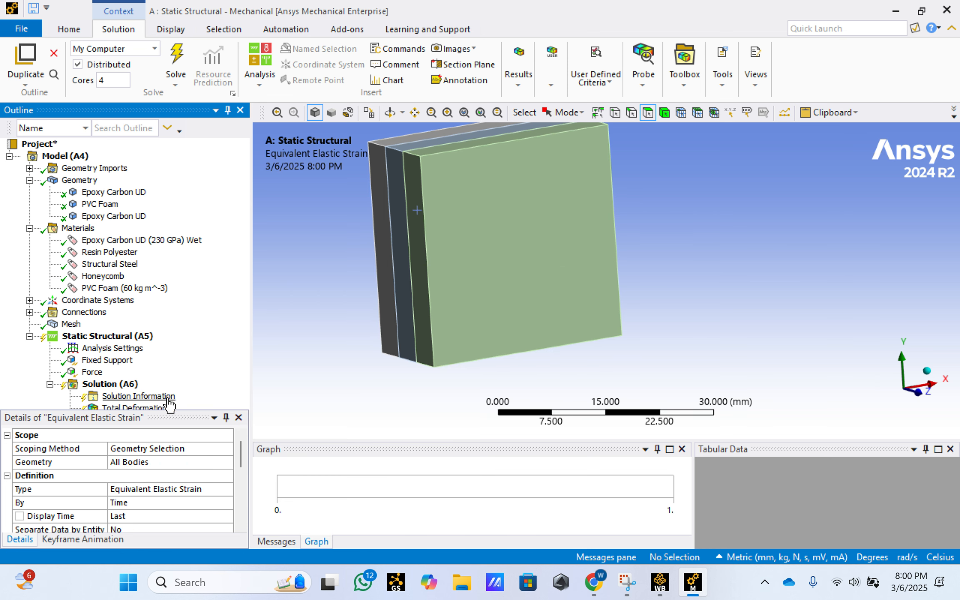
pyautogui.click(29, 337)
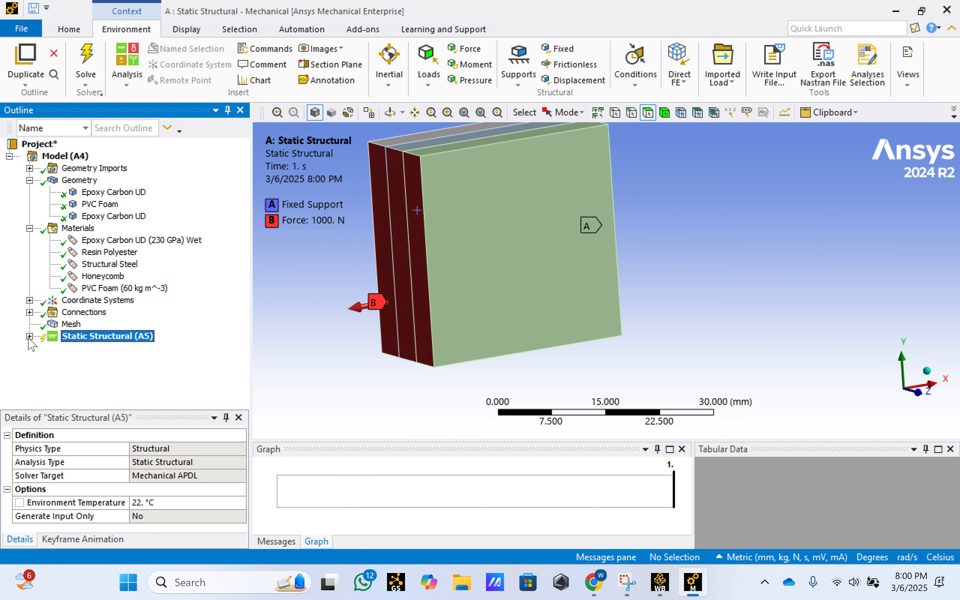
pyautogui.click(29, 336)
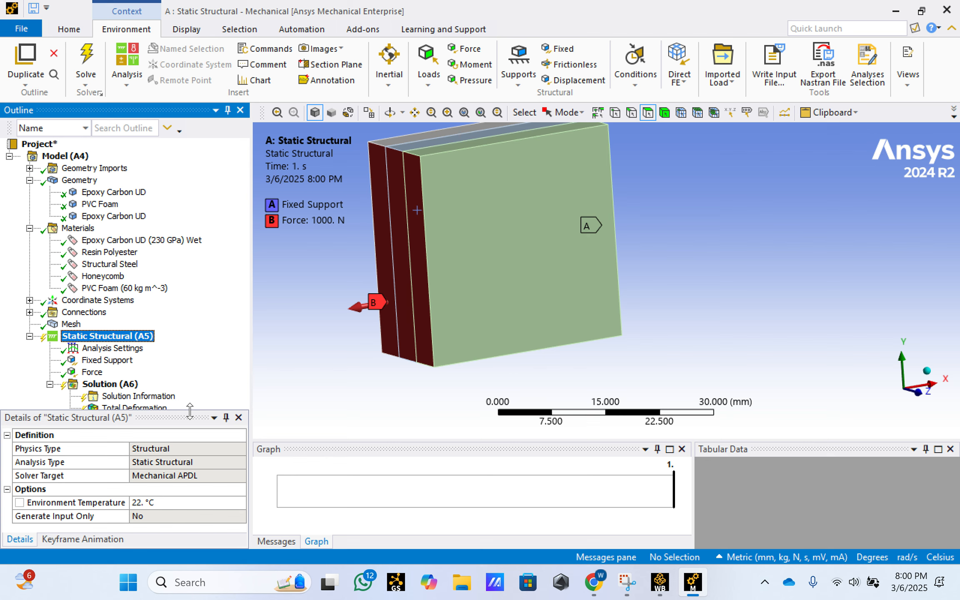
pyautogui.moveTo(189, 412); pyautogui.dragTo(189, 438)
pyautogui.click(125, 420)
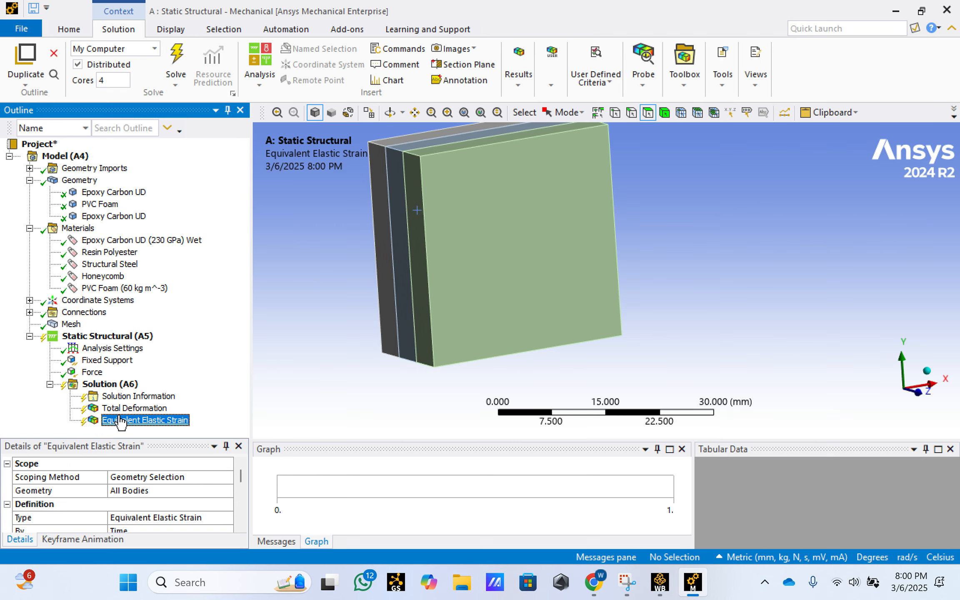
# - Add an Equivalent (von-Mises) stress result for all bodies to the solution
pyautogui.click(100, 384)
pyautogui.rightClick(102, 386)
pyautogui.moveTo(137, 391)
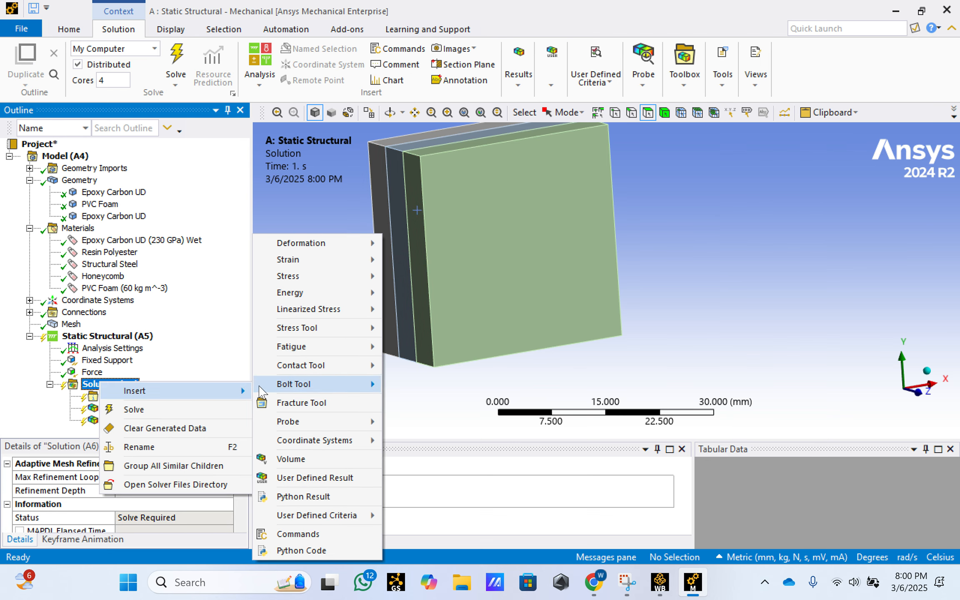
pyautogui.moveTo(317, 276)
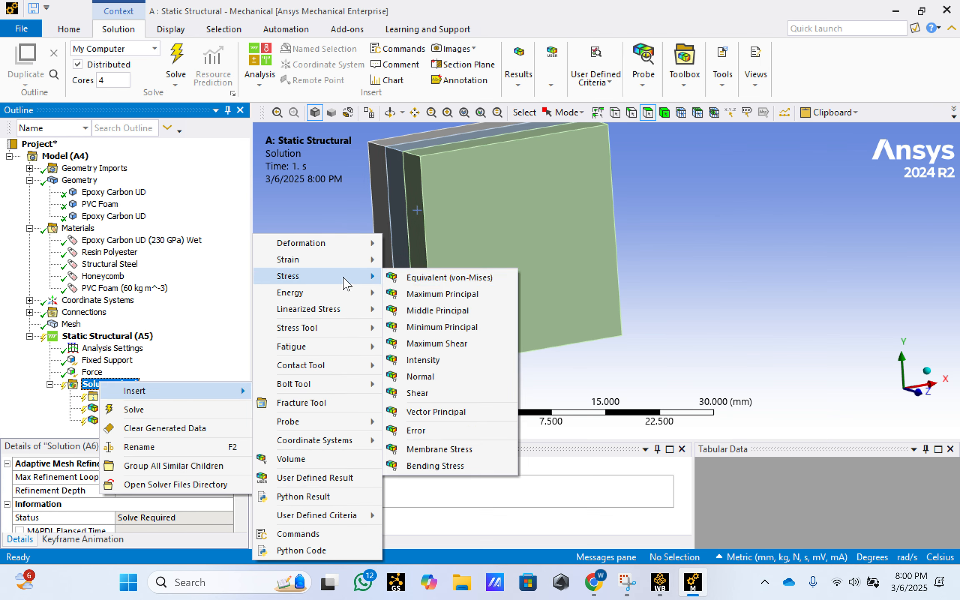
pyautogui.click(408, 279)
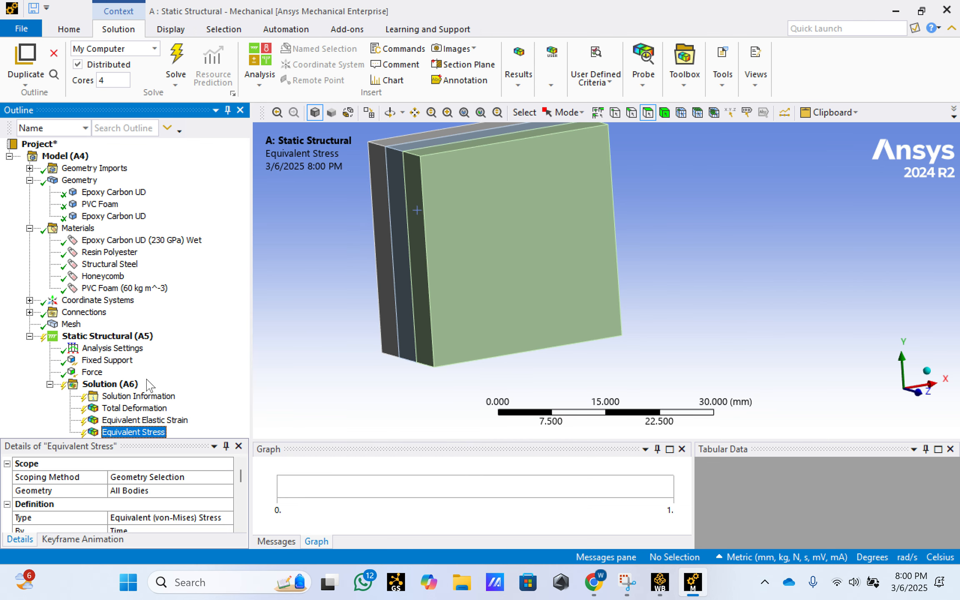
# - Solve the static structural analysis with the deformation, strain and stress results
pyautogui.click(109, 339)
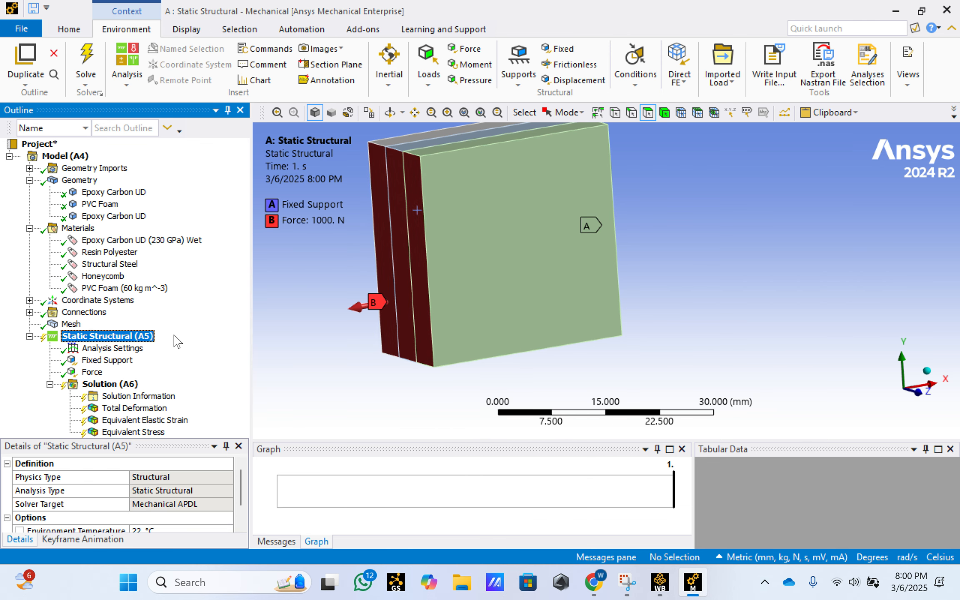
pyautogui.rightClick(120, 384)
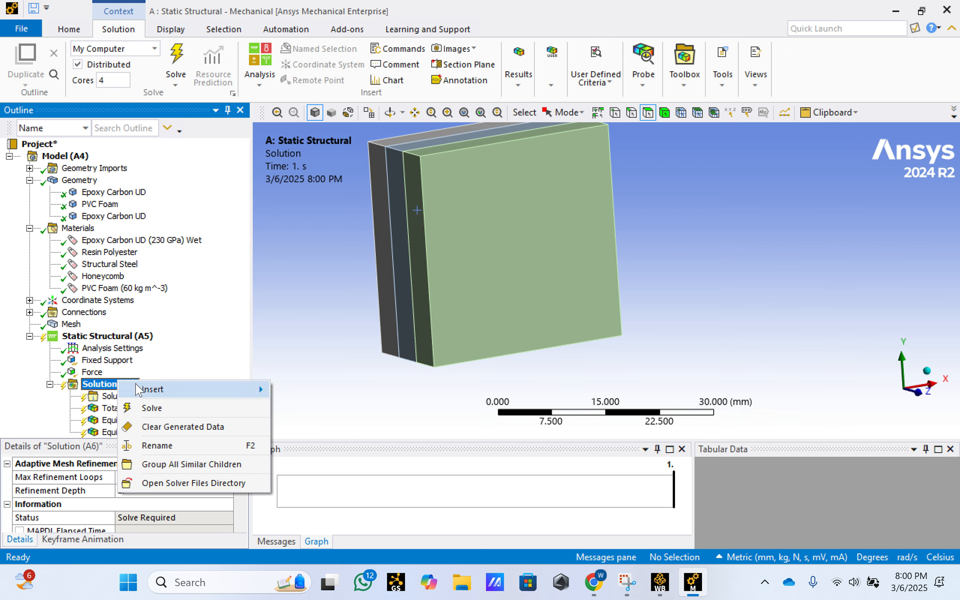
pyautogui.click(150, 407)
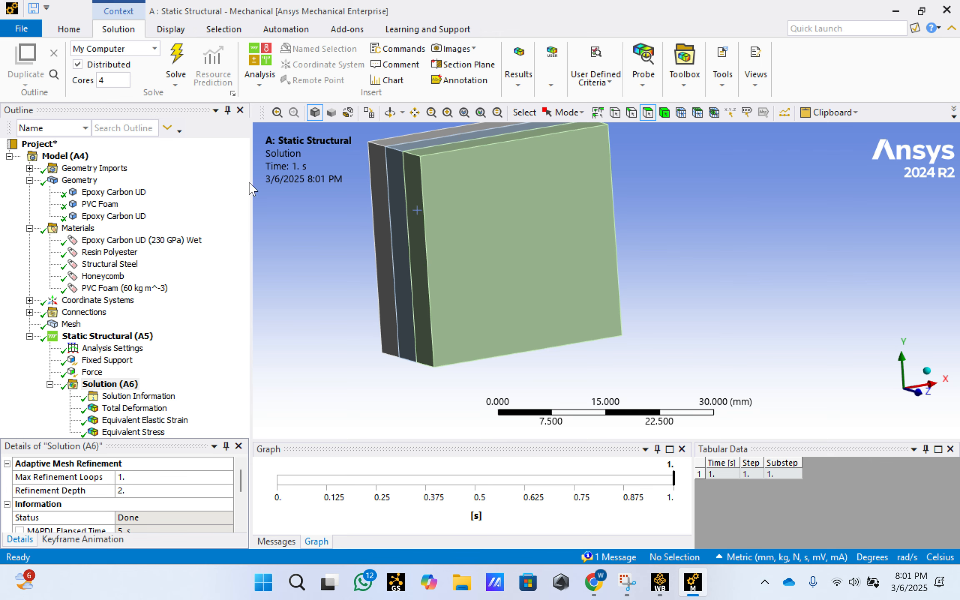
# - Display the Total Deformation contour plot and examine the sandwich's loaded end and side faces from several angles
pyautogui.moveTo(249, 190); pyautogui.dragTo(236, 184)
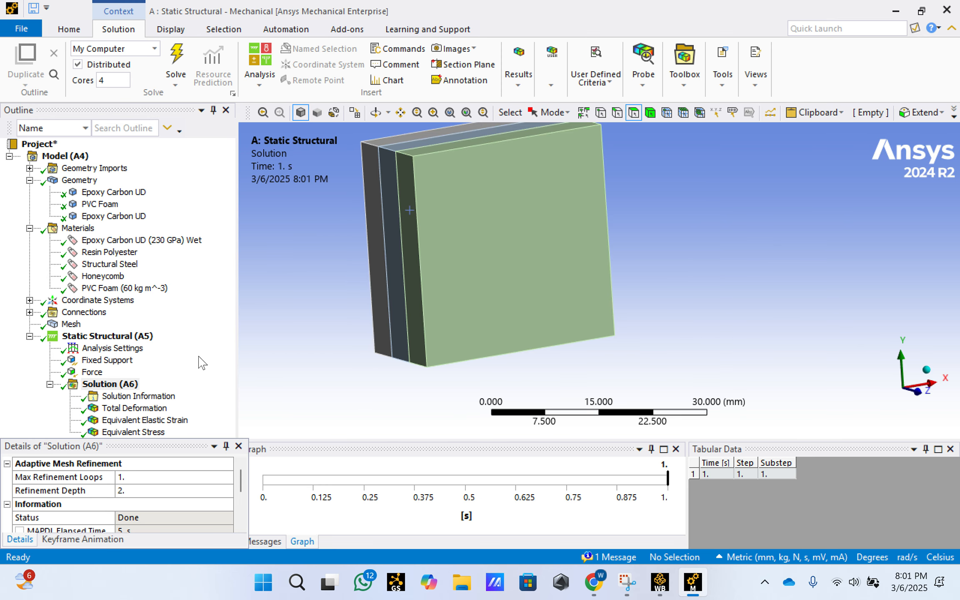
pyautogui.click(149, 407)
pyautogui.moveTo(624, 249)
pyautogui.mouseDown()
pyautogui.moveTo(570, 263)
pyautogui.moveTo(665, 256)
pyautogui.moveTo(643, 274)
pyautogui.moveTo(632, 251)
pyautogui.mouseUp()
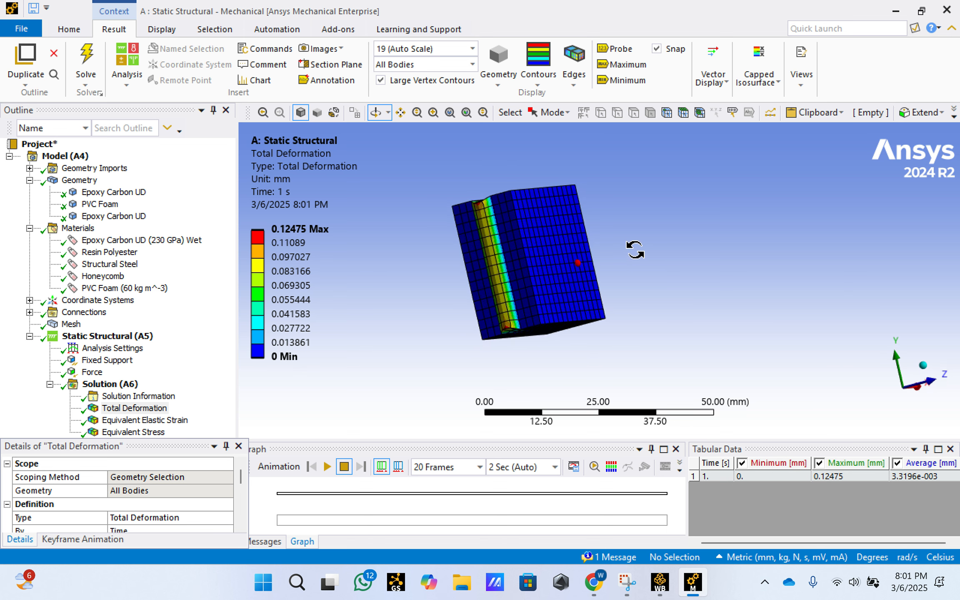
pyautogui.moveTo(478, 222); pyautogui.dragTo(503, 213)
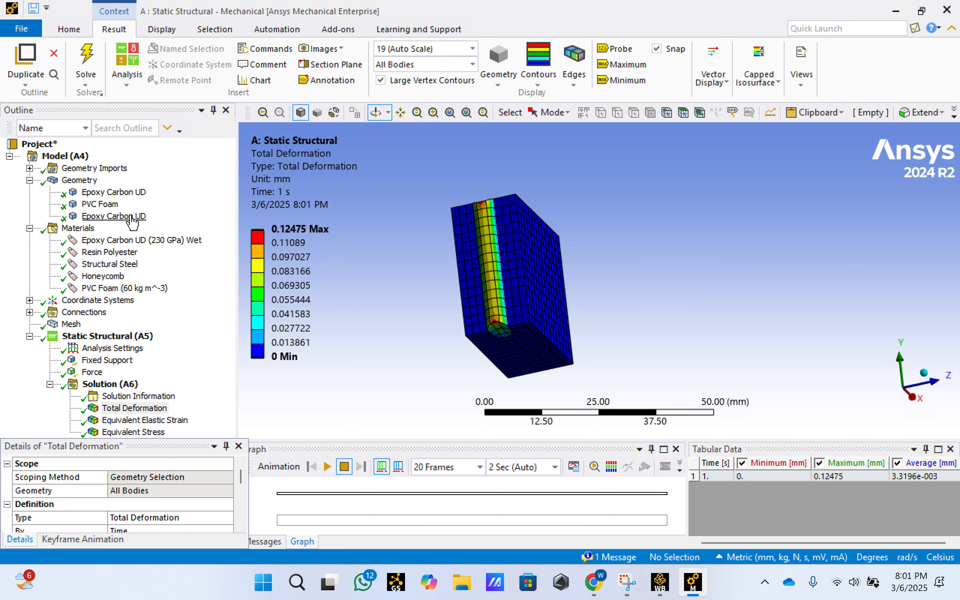
# - Highlight the PVC Foam core body and compare its location with the deformed region in the Total Deformation plot
pyautogui.click(109, 204)
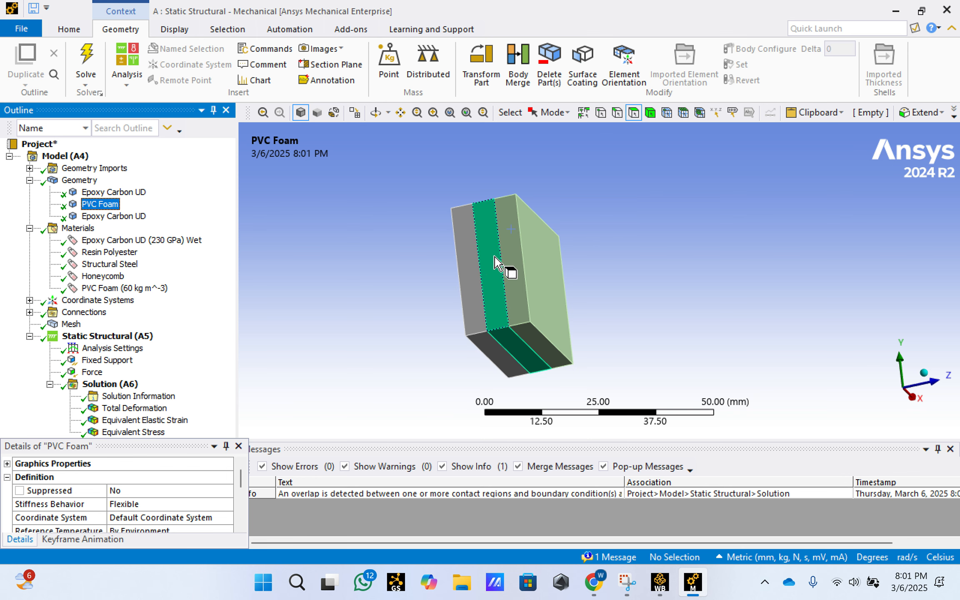
pyautogui.click(133, 408)
pyautogui.moveTo(540, 230); pyautogui.dragTo(521, 259, button='middle')
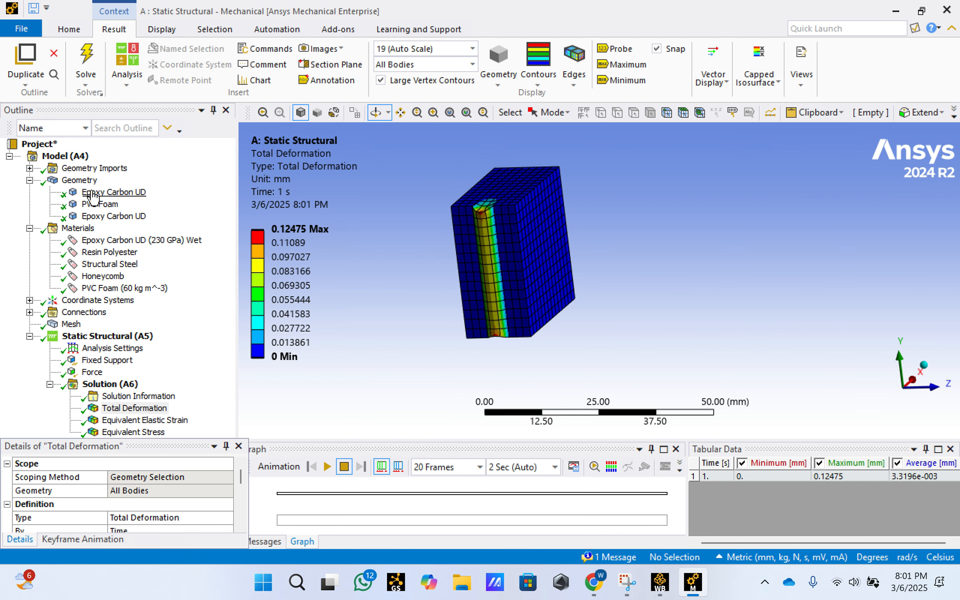
# - Compare the Young's modulus and tensile stress limits of the Epoxy Carbon UD (230 GPa) Wet and PVC Foam (60 kg m^-3) materials
pyautogui.click(127, 242)
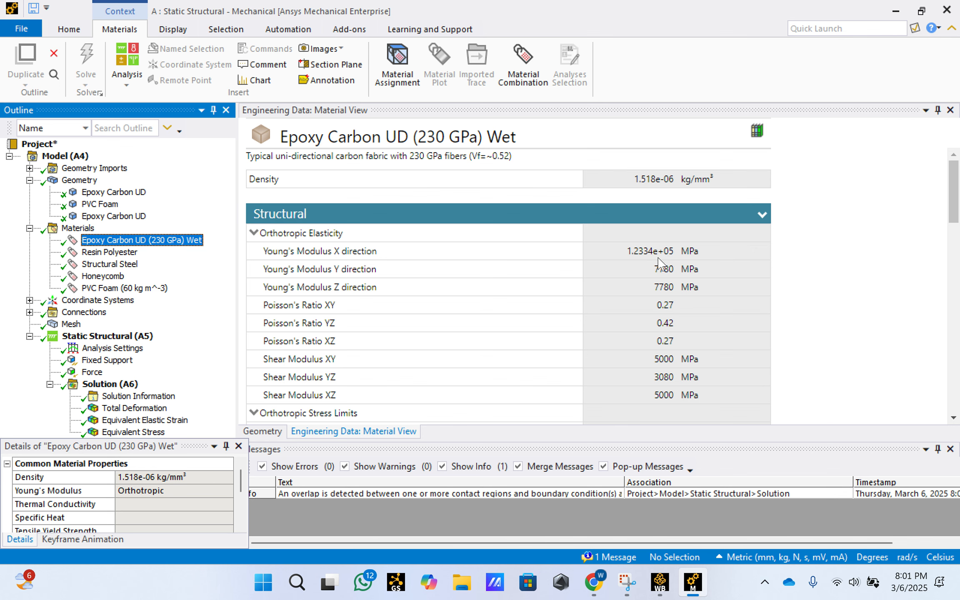
pyautogui.scroll(-3, 654, 287)
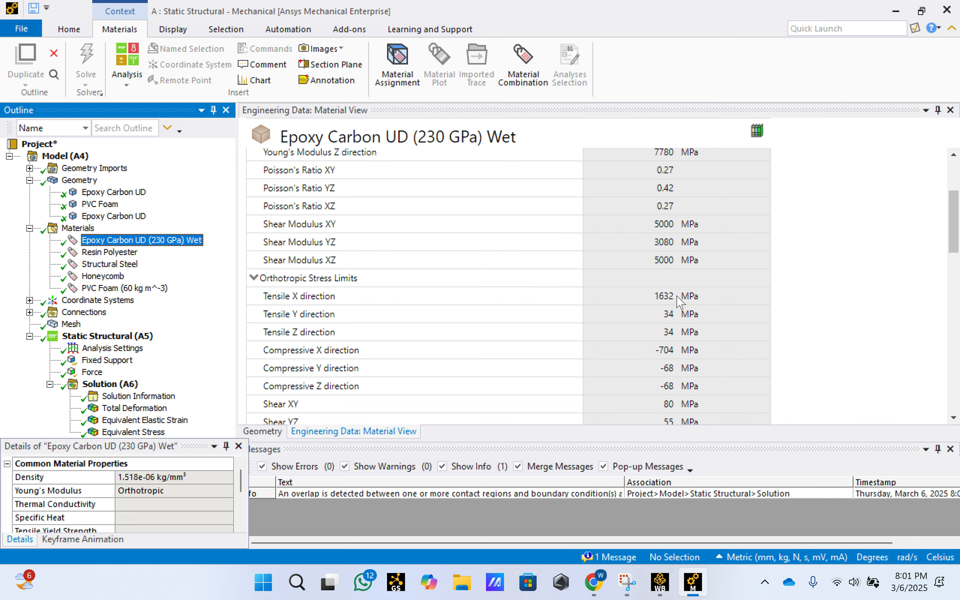
pyautogui.click(99, 204)
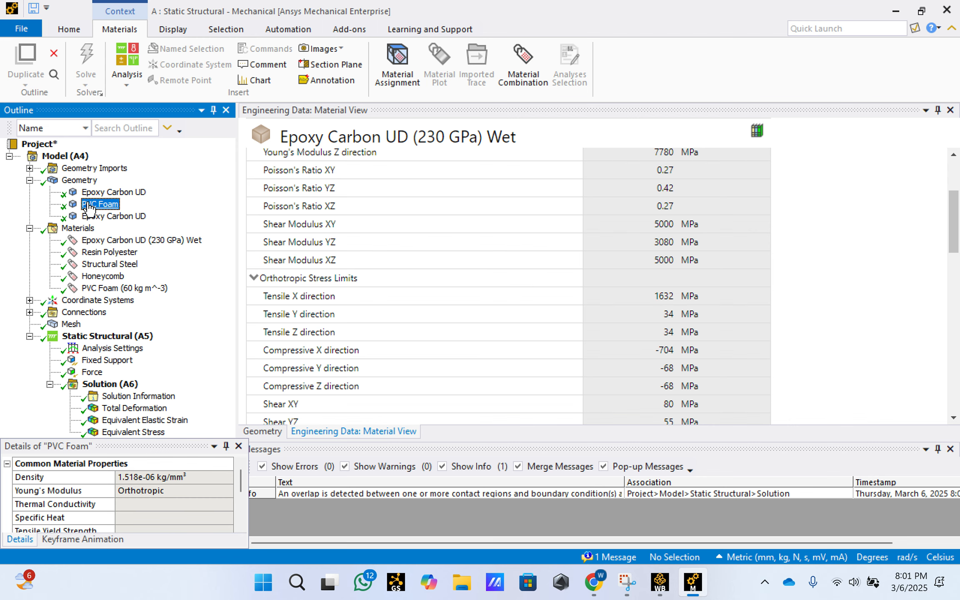
pyautogui.click(124, 288)
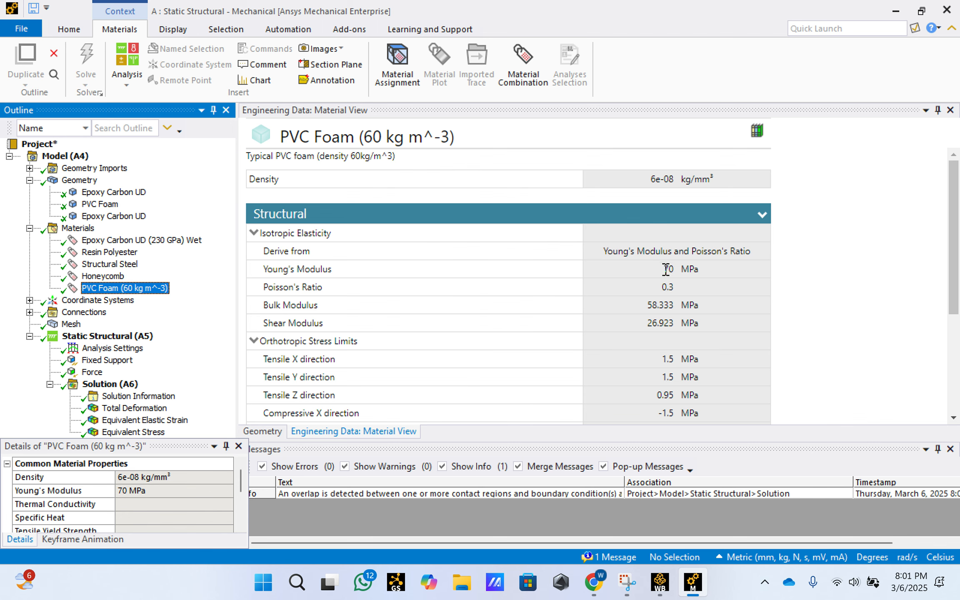
pyautogui.moveTo(665, 270); pyautogui.dragTo(690, 279)
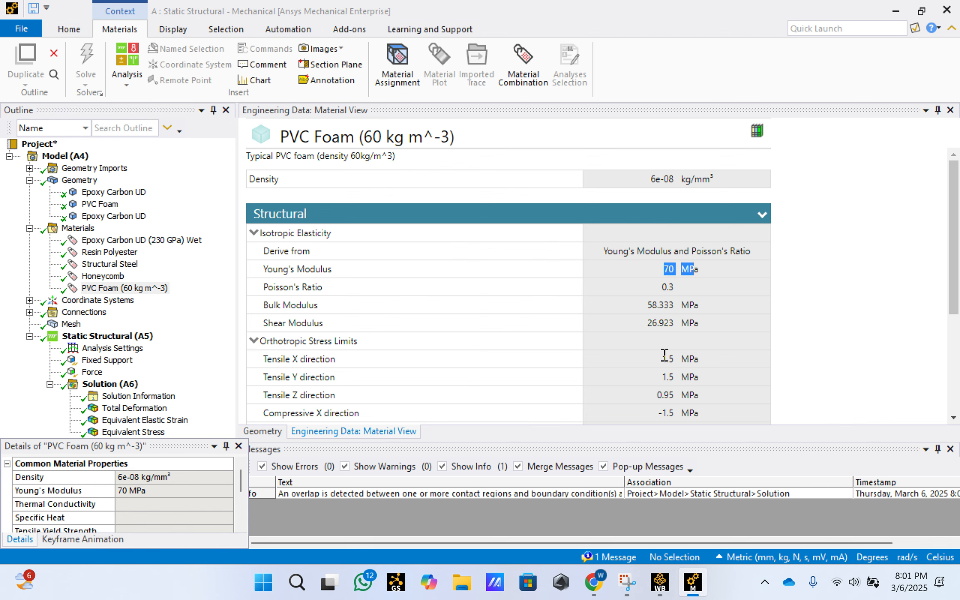
pyautogui.moveTo(660, 358); pyautogui.dragTo(737, 360)
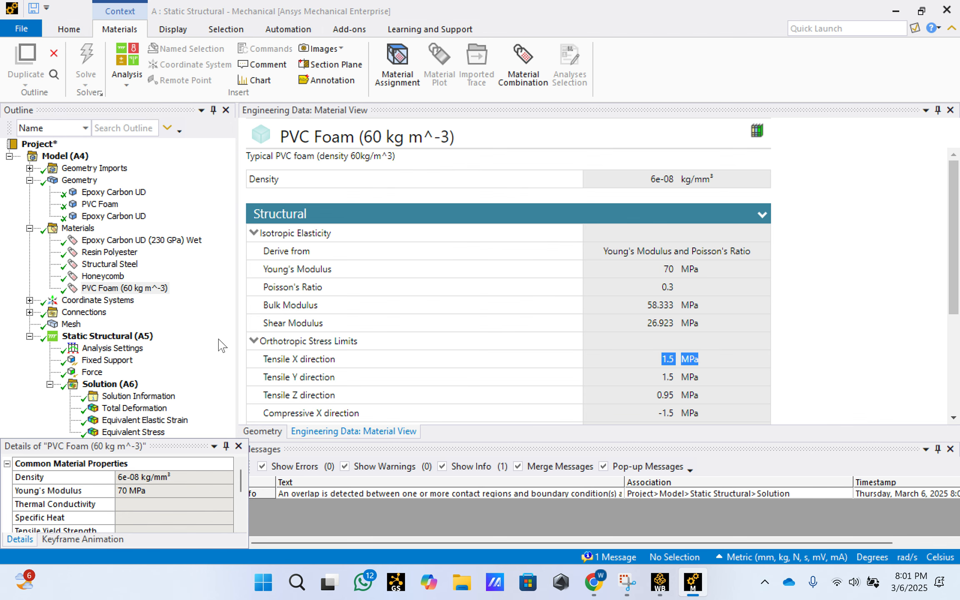
# - Review the Total Deformation, Equivalent Elastic Strain and Equivalent Stress contour plots in turn, ending with the stress plot displayed
pyautogui.click(186, 406)
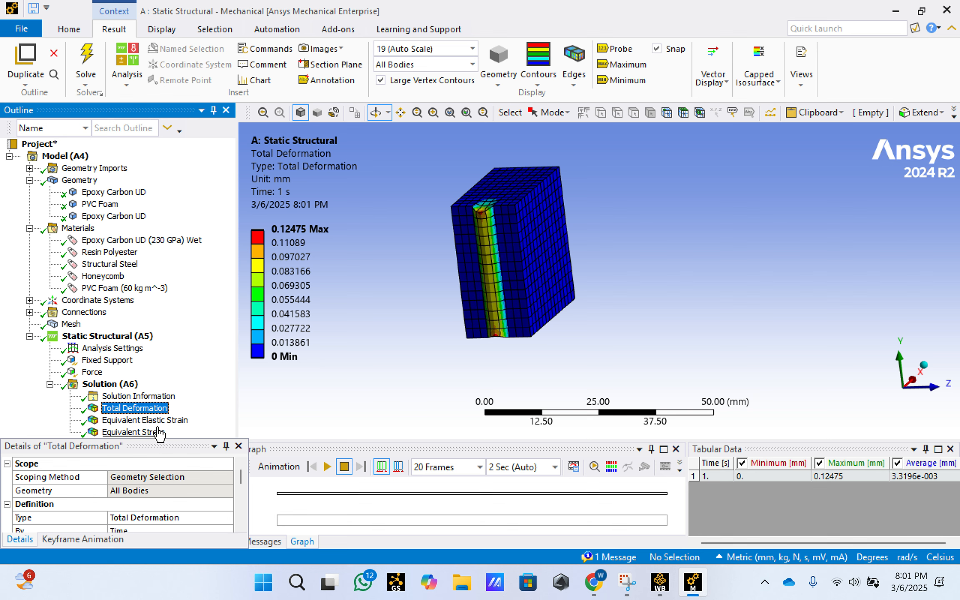
pyautogui.click(148, 421)
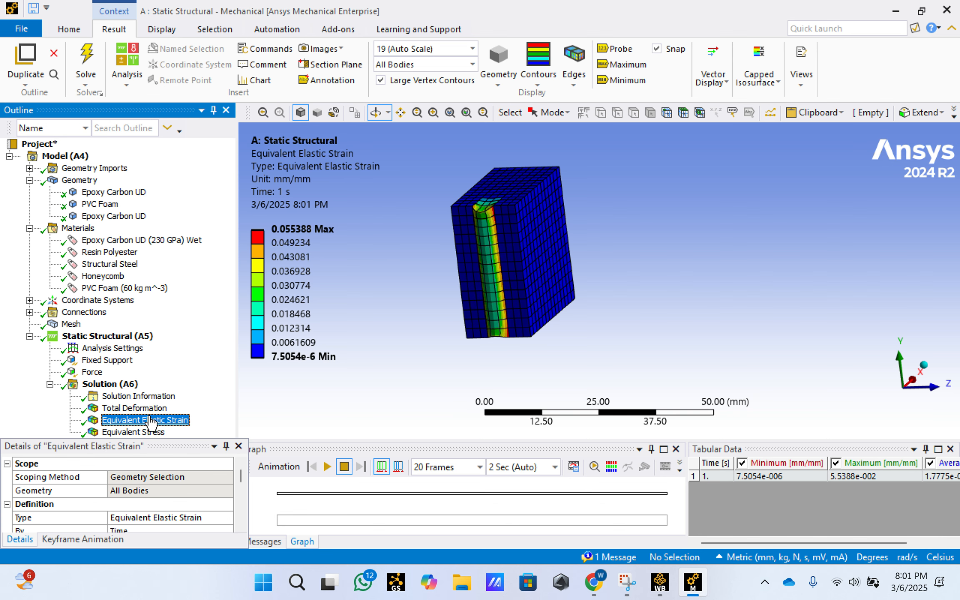
pyautogui.click(140, 433)
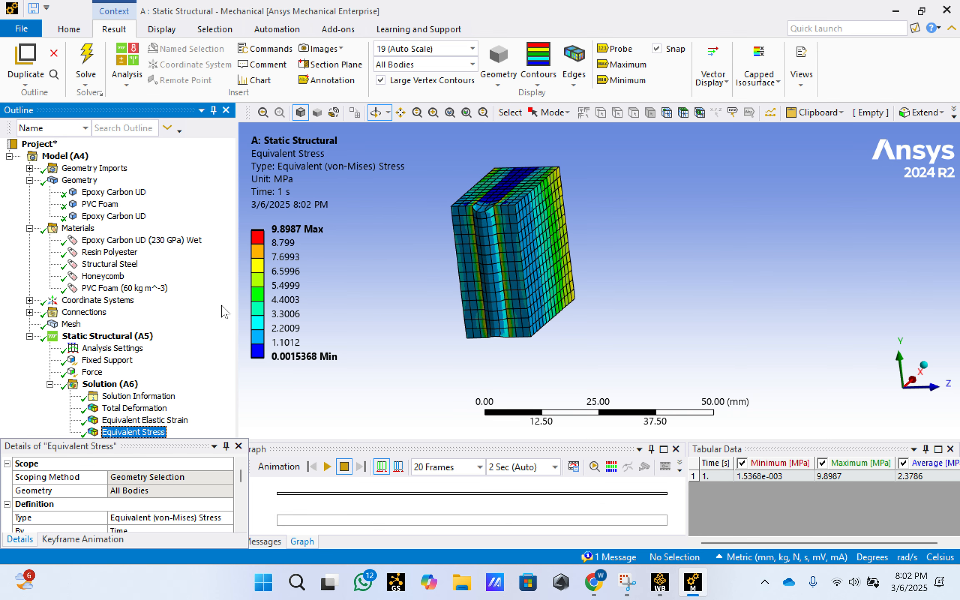
pyautogui.click(142, 420)
pyautogui.click(134, 408)
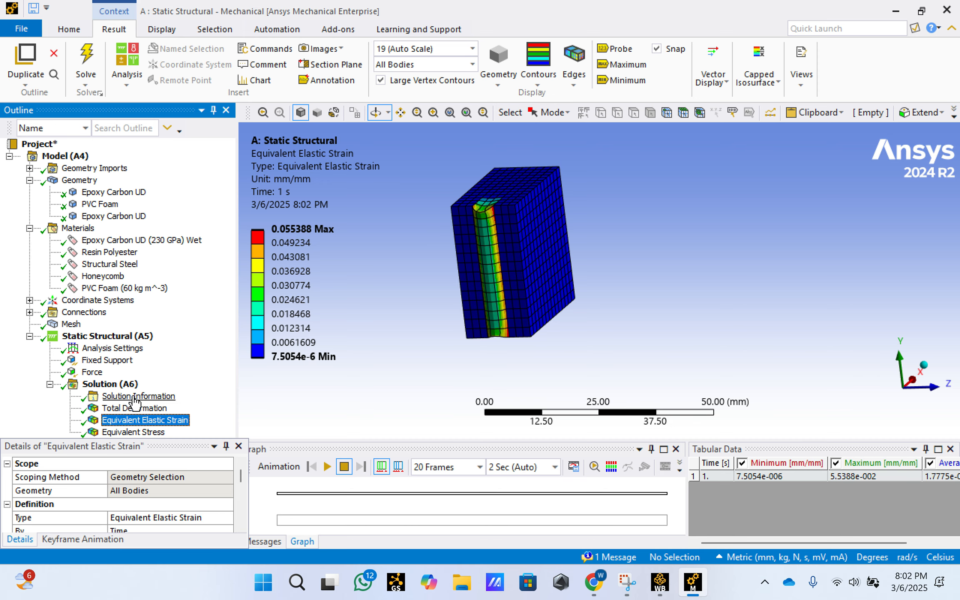
pyautogui.click(138, 396)
pyautogui.click(137, 420)
pyautogui.click(134, 432)
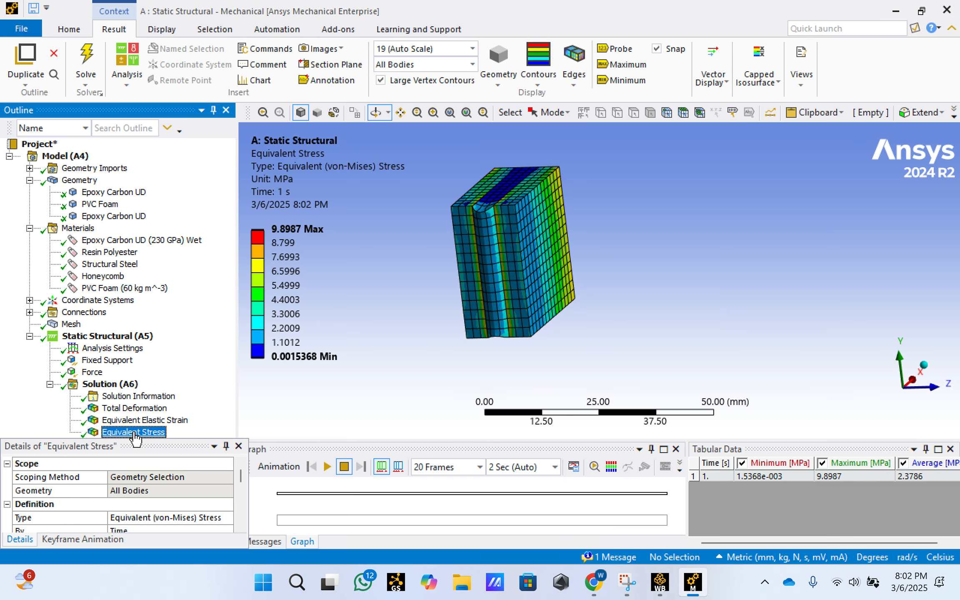